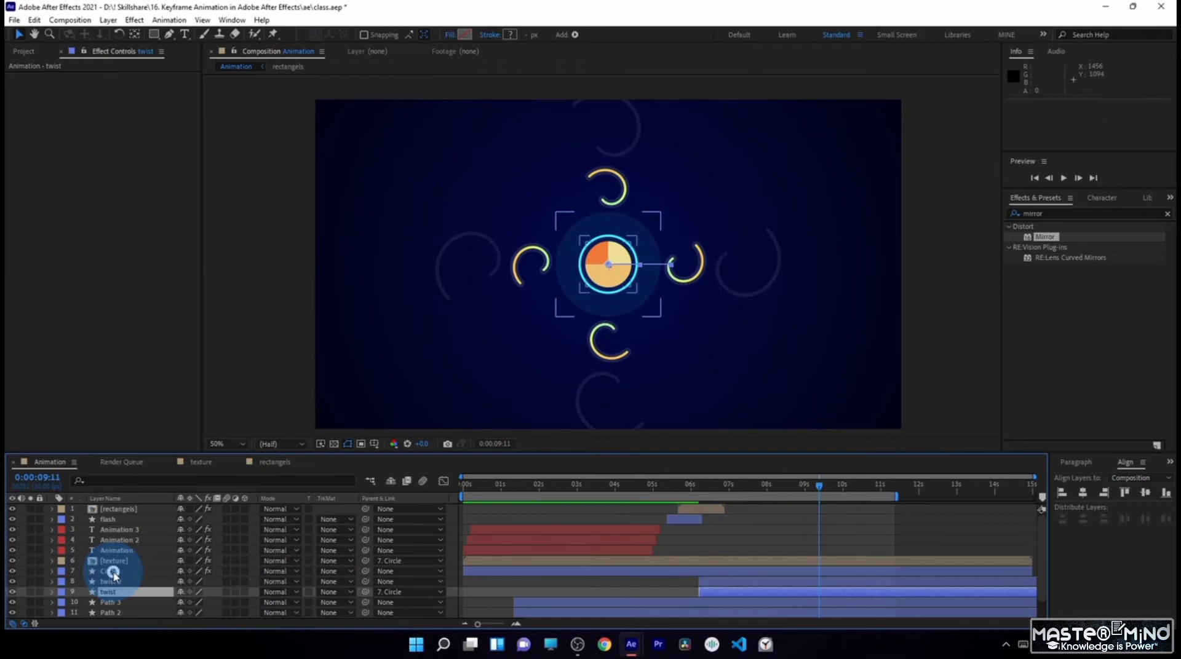
# - Keyframe the Circle layer's scale at 100% at 0:00:08:25 and at 0% at 0:00:09:26
pyautogui.click(113, 572)
pyautogui.moveTo(823, 488); pyautogui.dragTo(797, 501)
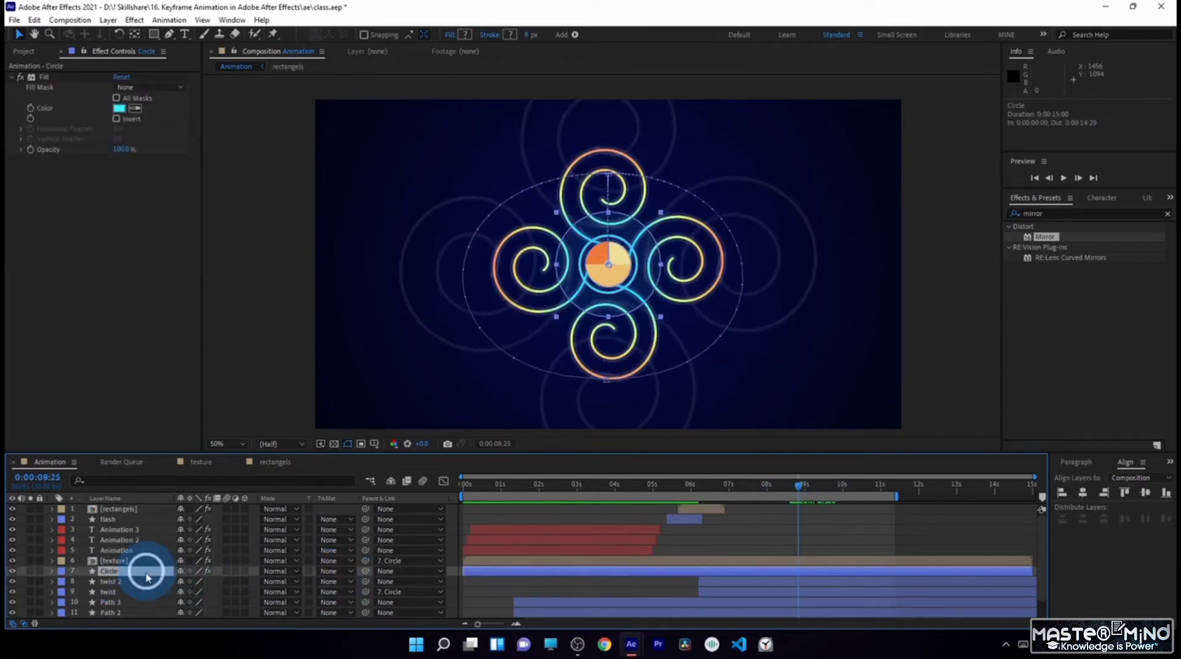
pyautogui.press('s')
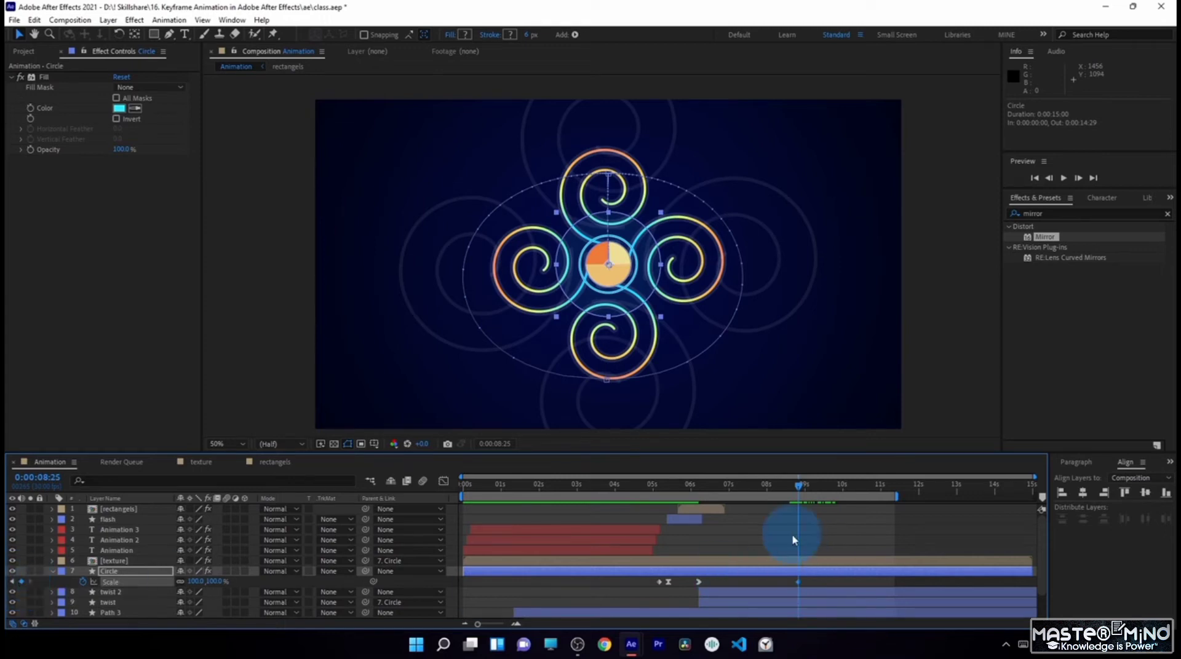
pyautogui.moveTo(803, 488); pyautogui.dragTo(843, 488)
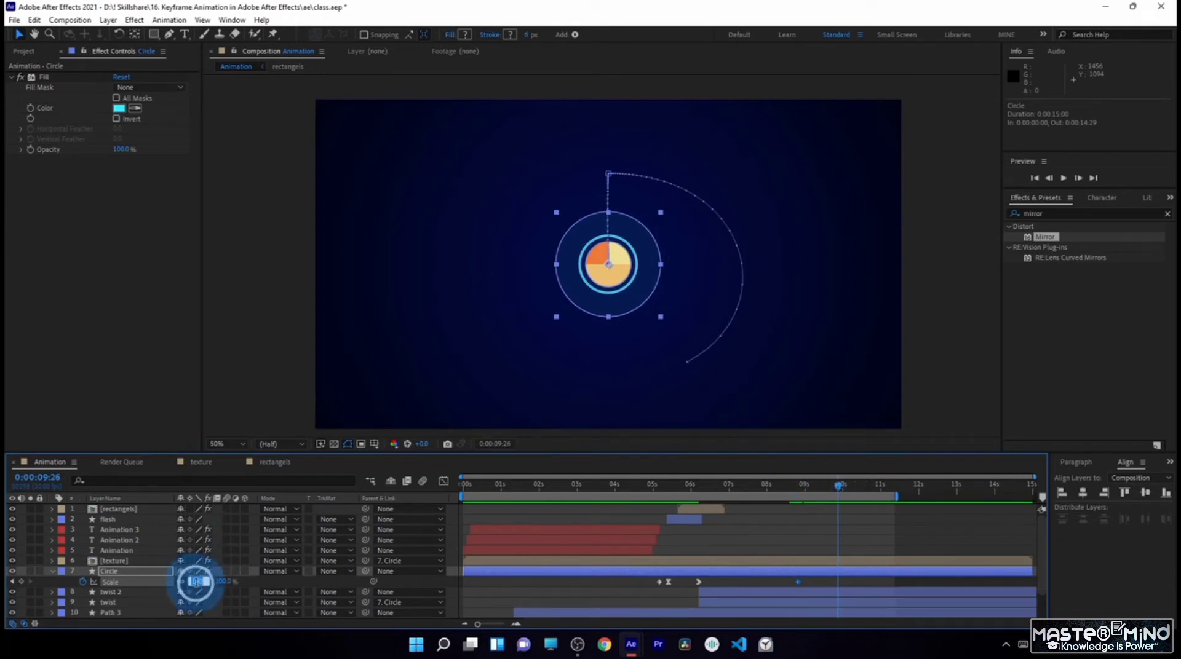
pyautogui.press('Return')
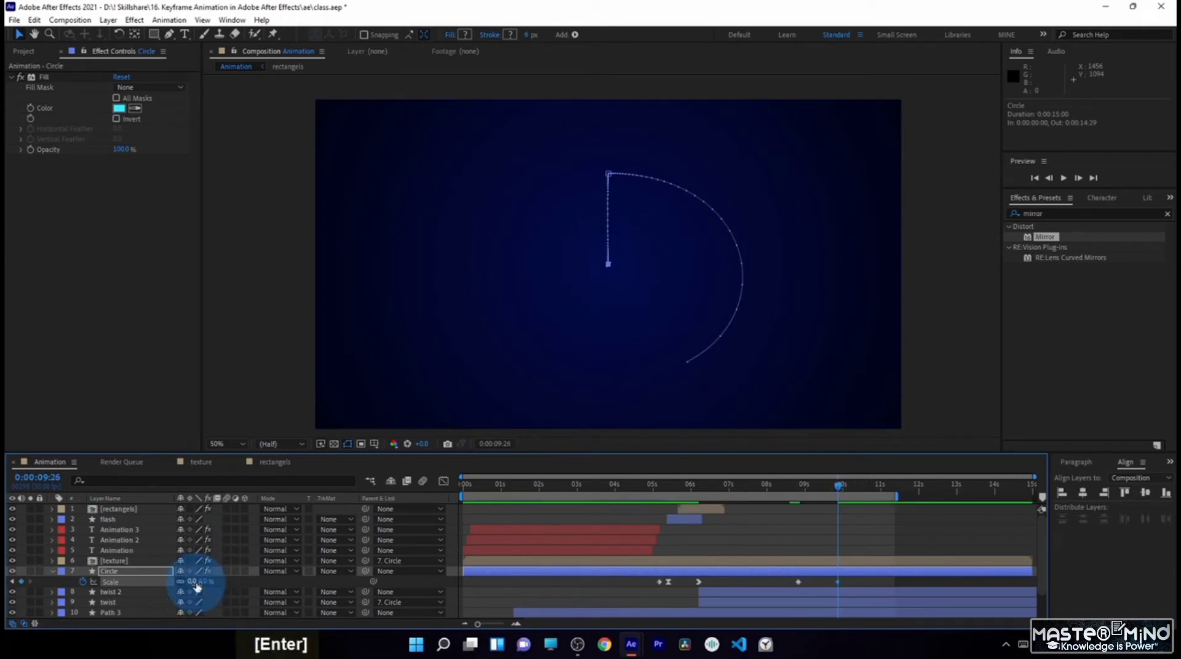
# - Ease out of the Circle layer's 0:00:08:25 scale keyframe in the speed graph so the shrink starts slowly
pyautogui.click(797, 489)
pyautogui.click(443, 481)
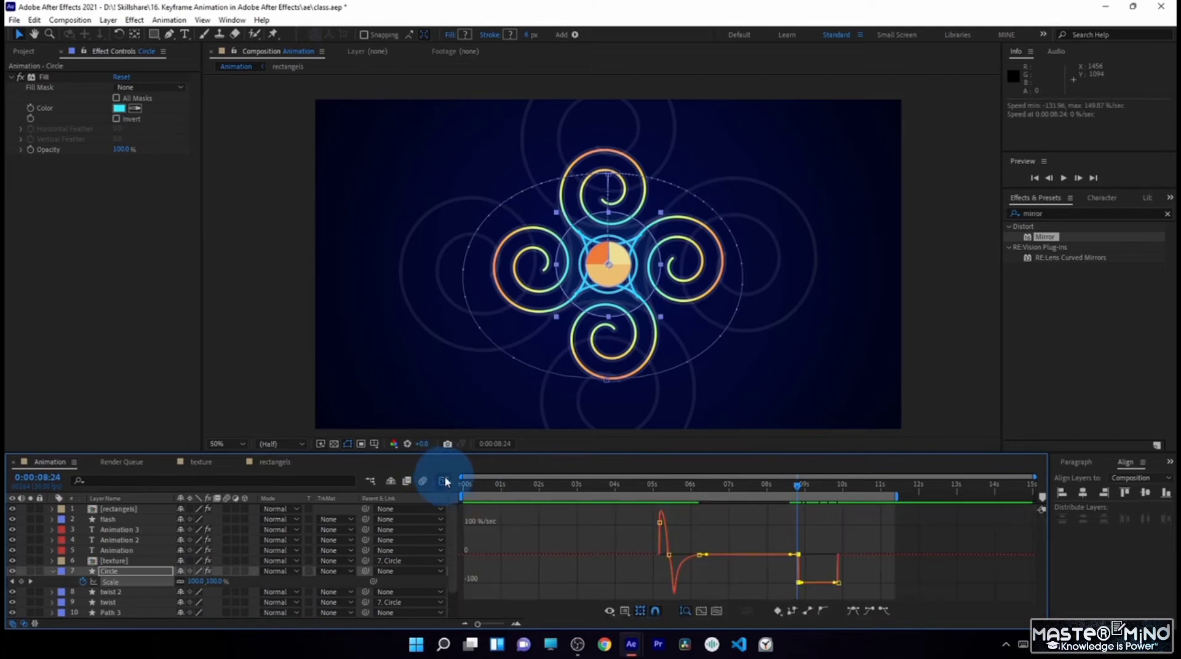
pyautogui.moveTo(805, 582); pyautogui.dragTo(817, 539)
pyautogui.moveTo(811, 488)
pyautogui.mouseDown()
pyautogui.moveTo(841, 507)
pyautogui.moveTo(785, 487)
pyautogui.moveTo(812, 499)
pyautogui.mouseUp()
pyautogui.click(443, 482)
# - Start the work area just before 8 seconds and preview the circle's scale-down, checking it against the reference project test.aep
pyautogui.moveTo(463, 495); pyautogui.dragTo(754, 514)
pyautogui.press('KP_0')
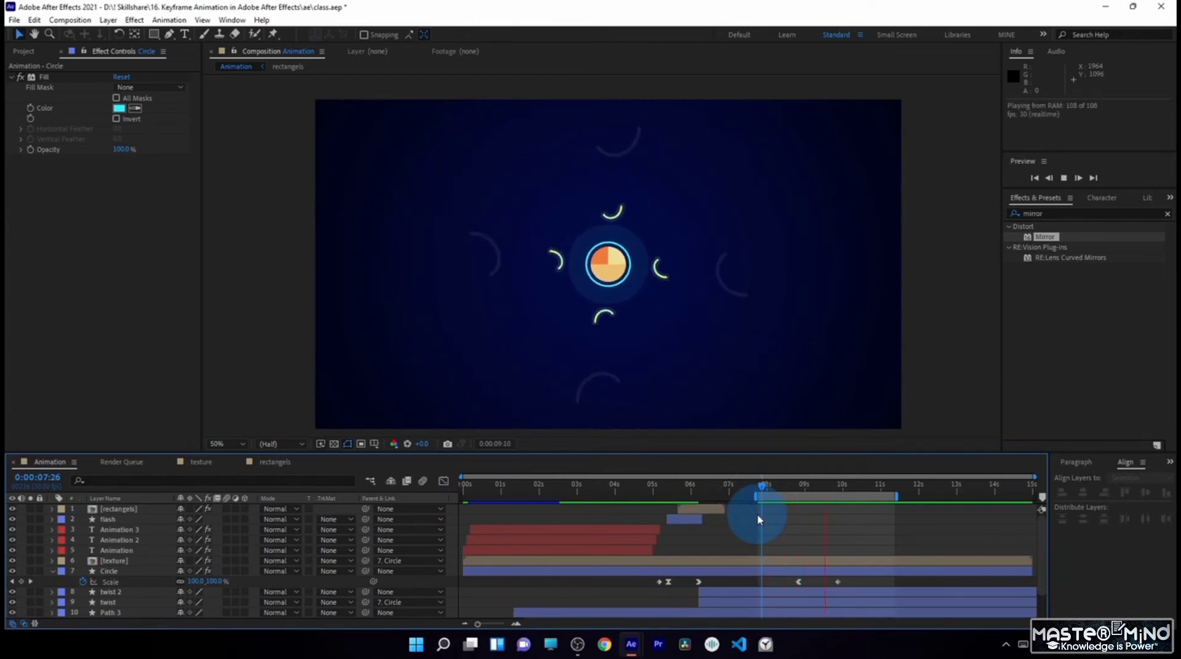
pyautogui.press('KP_0')
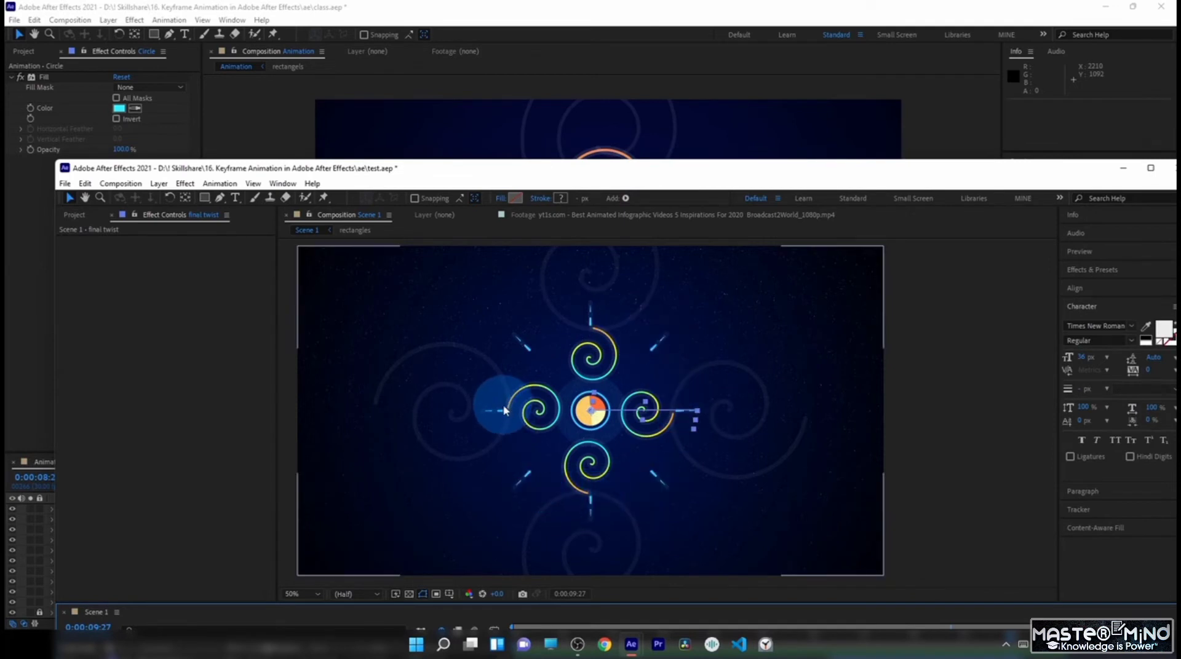
pyautogui.moveTo(624, 168); pyautogui.dragTo(979, 237)
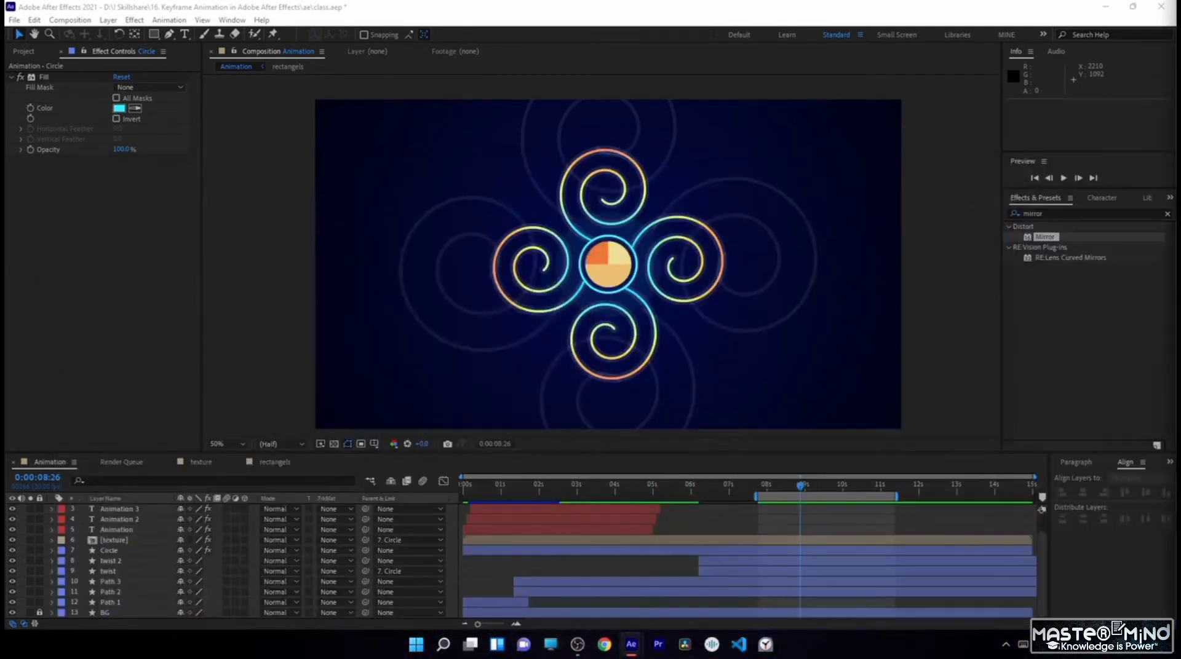
# - At 0:00:09:16, draw a straight horizontal line with the Pen tool from the circle's centre out to the right
pyautogui.moveTo(838, 474); pyautogui.dragTo(825, 489)
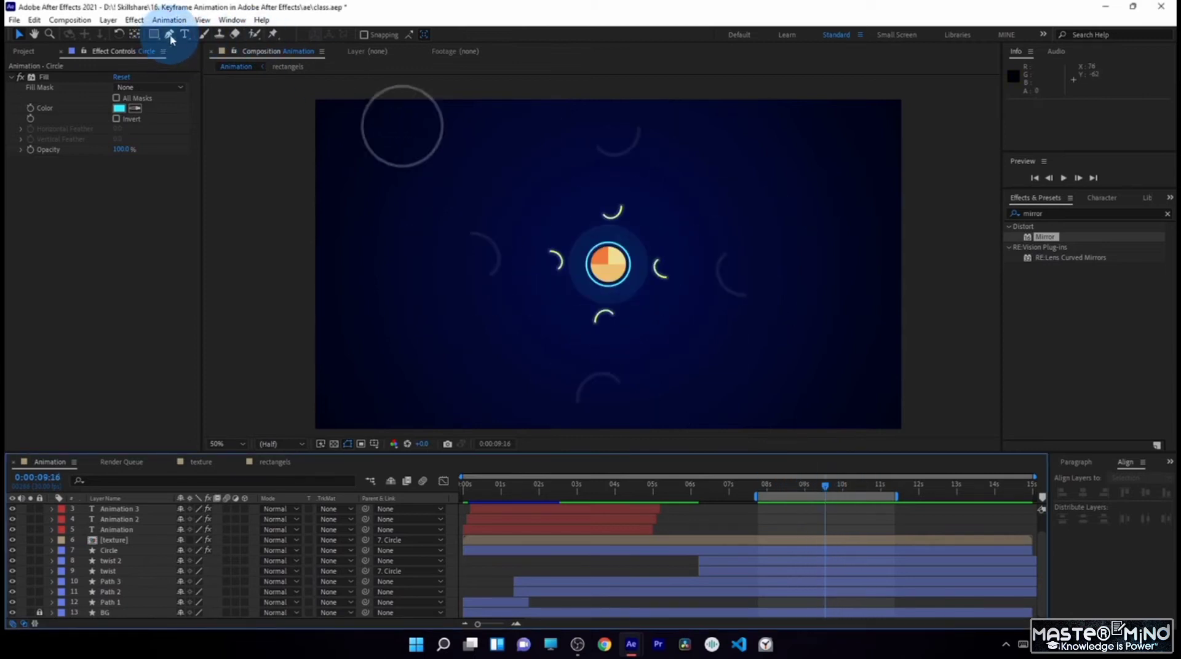
pyautogui.click(171, 35)
pyautogui.click(696, 520)
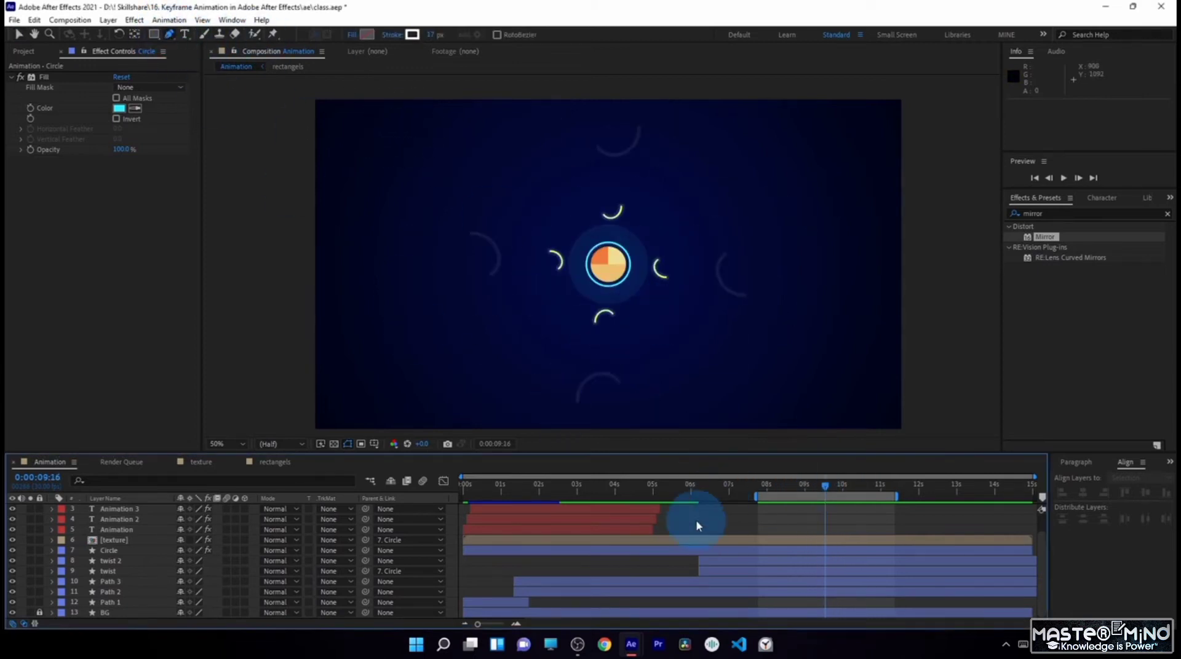
pyautogui.scroll(-5, 140, 556)
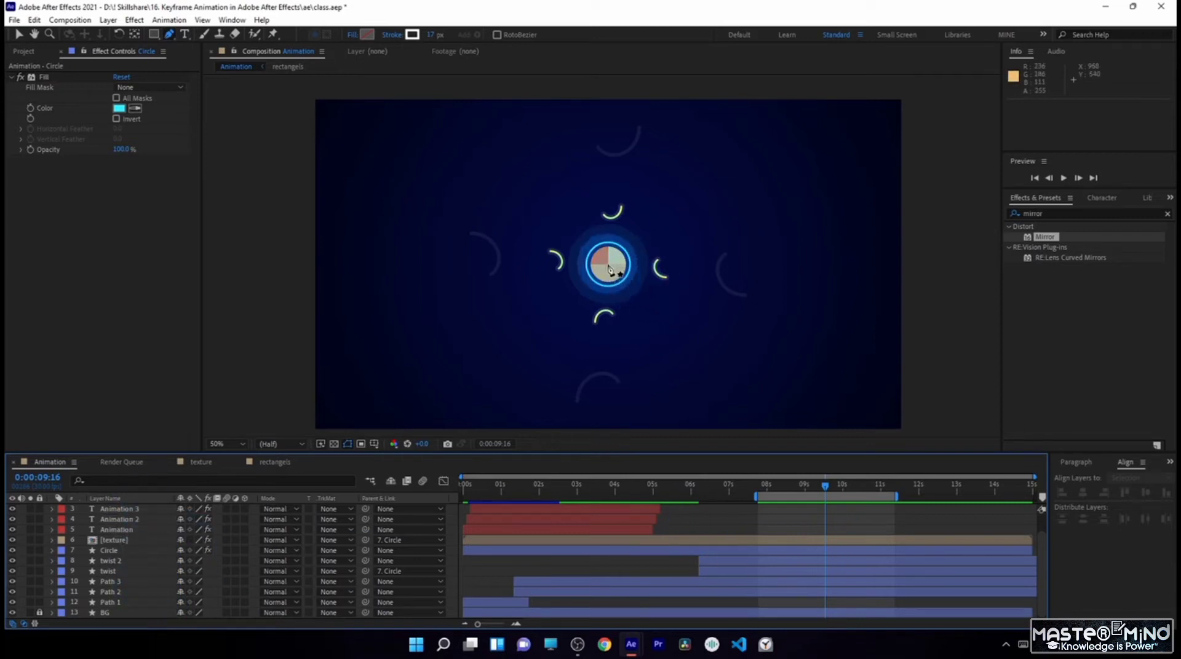
pyautogui.click(609, 267)
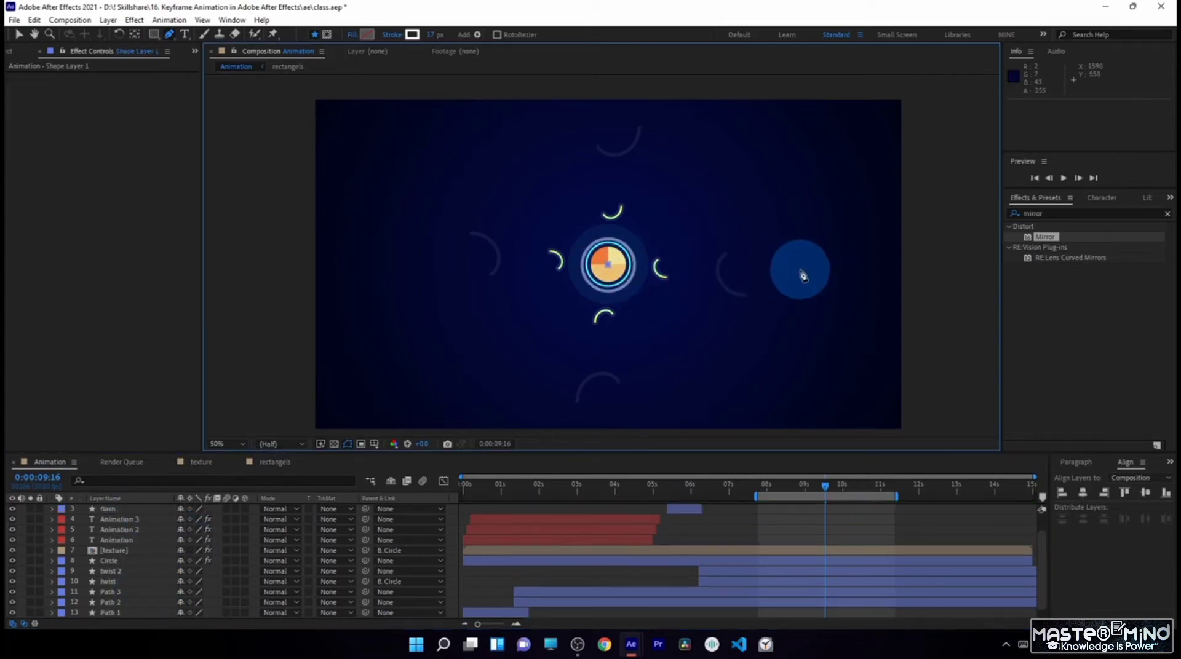
pyautogui.keyDown('shift'); pyautogui.click(803, 265); pyautogui.keyUp('shift')
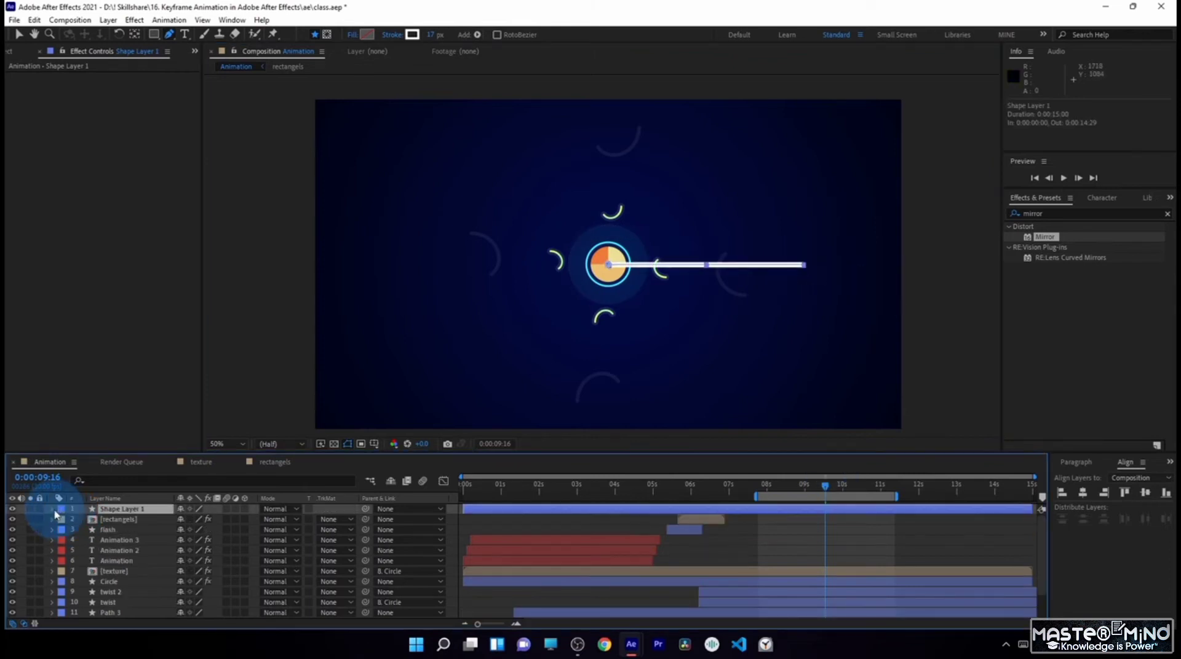
# - Set the stroke width of the new line on Shape Layer 1 to 9
pyautogui.click(53, 510)
pyautogui.click(63, 519)
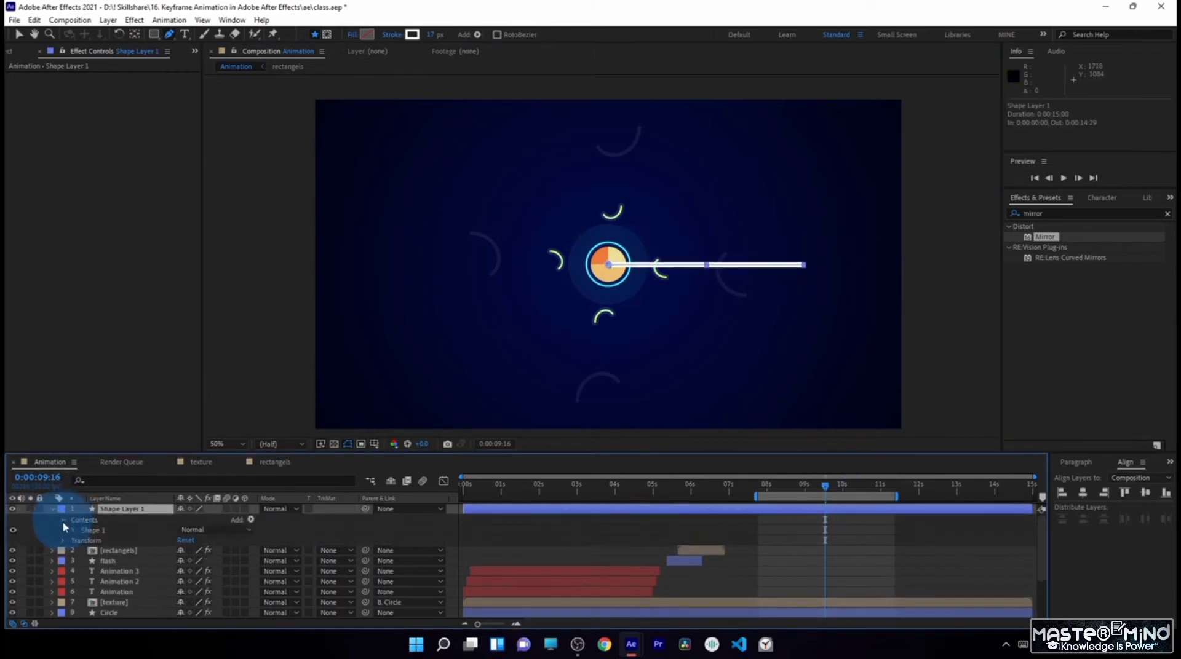
pyautogui.click(73, 531)
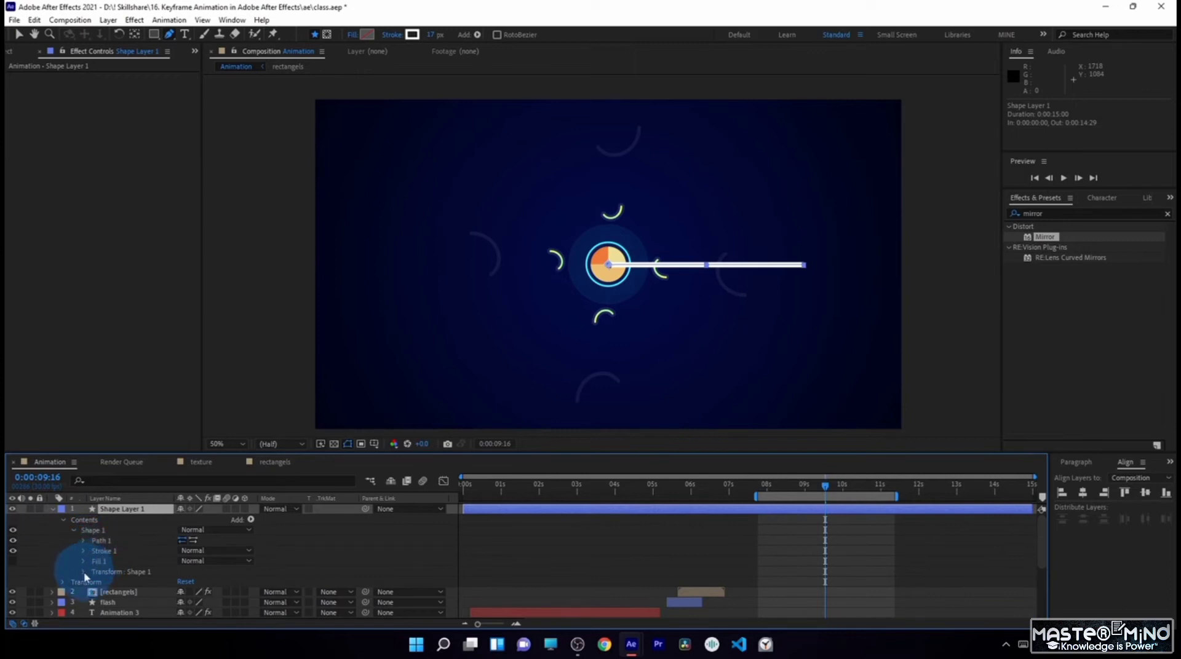
pyautogui.click(83, 551)
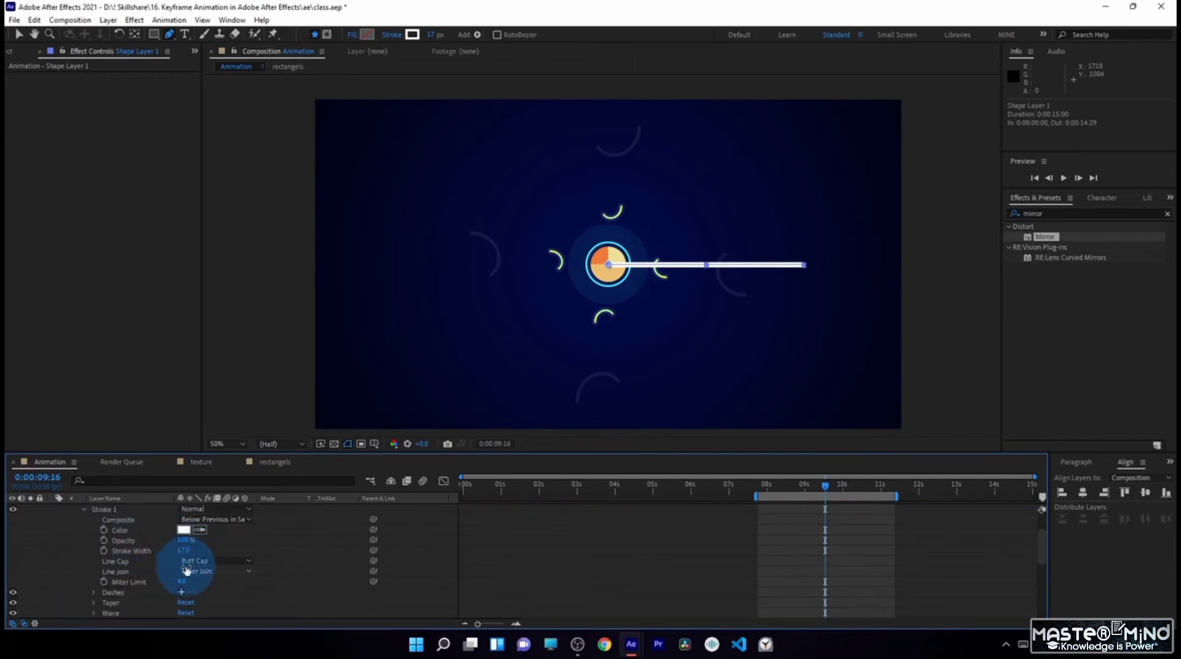
pyautogui.moveTo(183, 550)
pyautogui.mouseDown()
pyautogui.moveTo(173, 550)
pyautogui.moveTo(252, 545)
pyautogui.mouseUp()
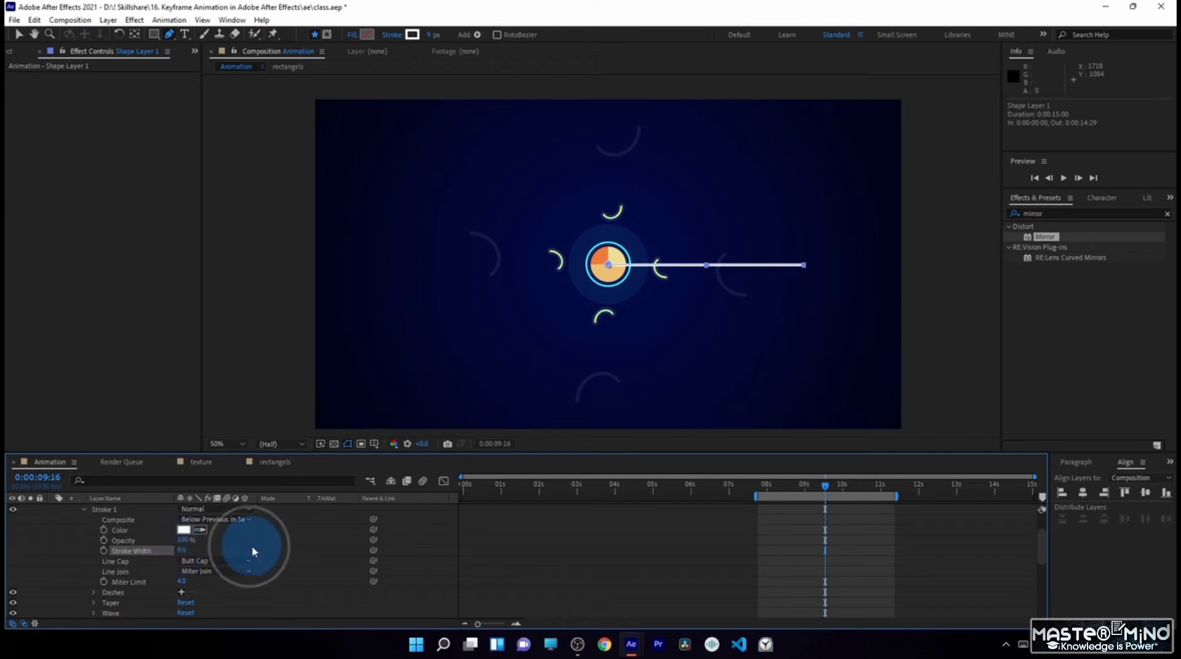
# - Taper the line's stroke toward its outer end with an End Length of 100%
pyautogui.scroll(-3, 252, 545)
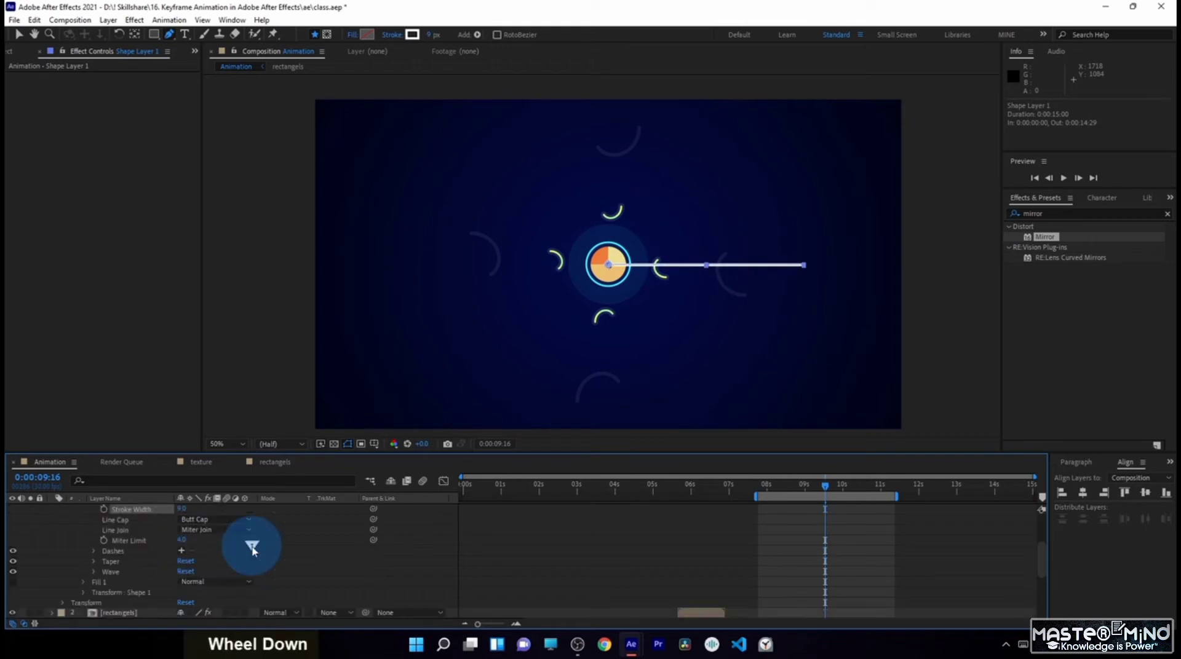
pyautogui.click(94, 561)
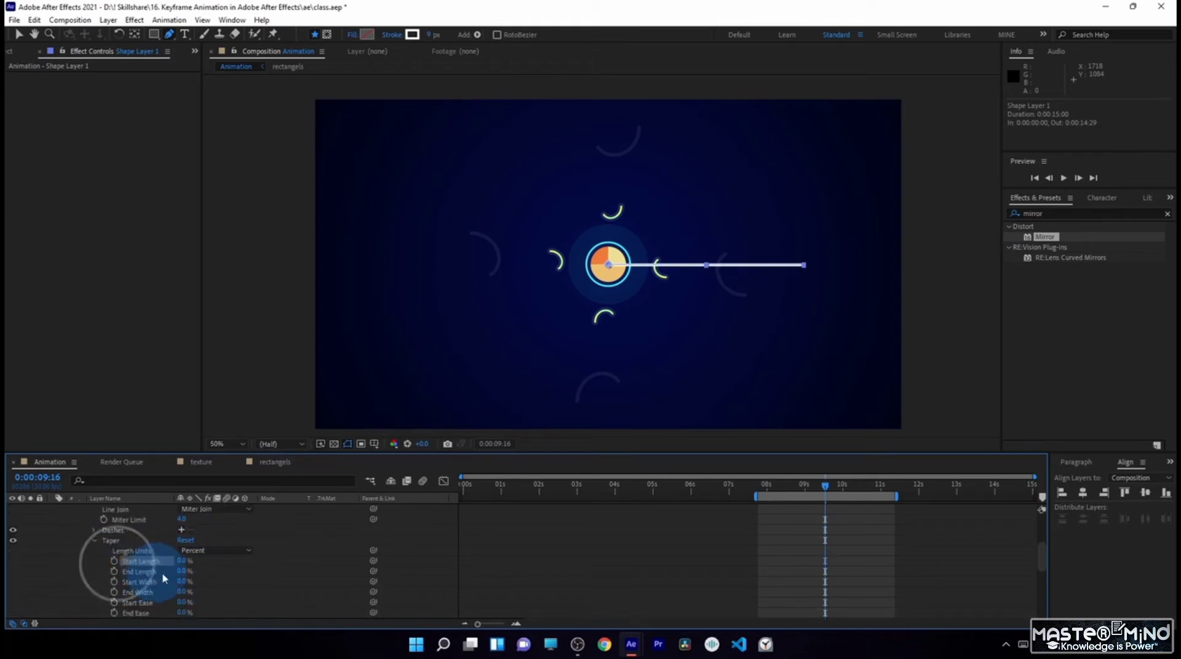
pyautogui.moveTo(184, 573); pyautogui.dragTo(271, 572)
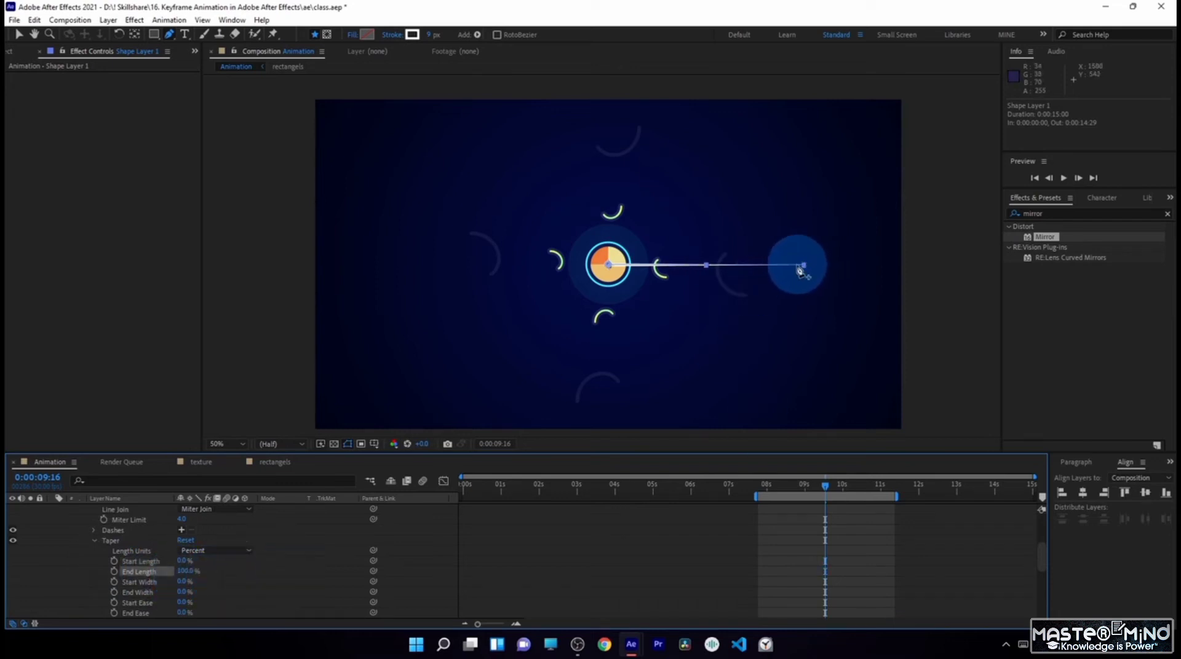
# - Shift Shape Layer 1 to start at 0:00:08:29 and add a Path keyframe for the line, placing it at 0:00:10:20
pyautogui.scroll(3, 119, 569)
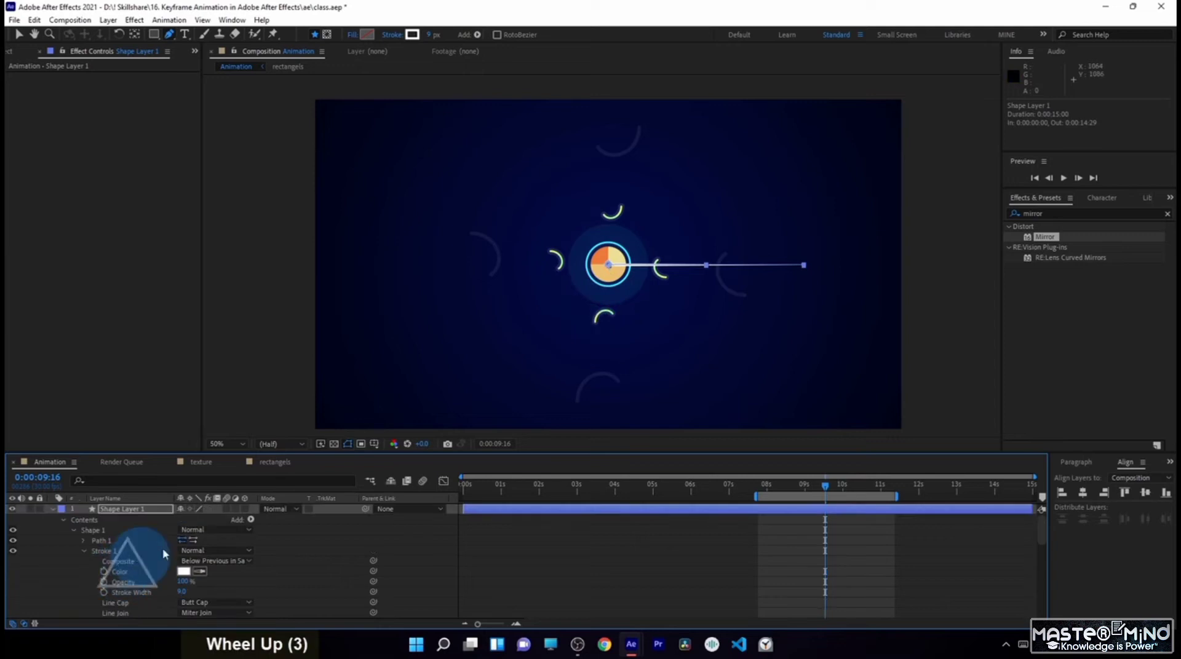
pyautogui.click(84, 540)
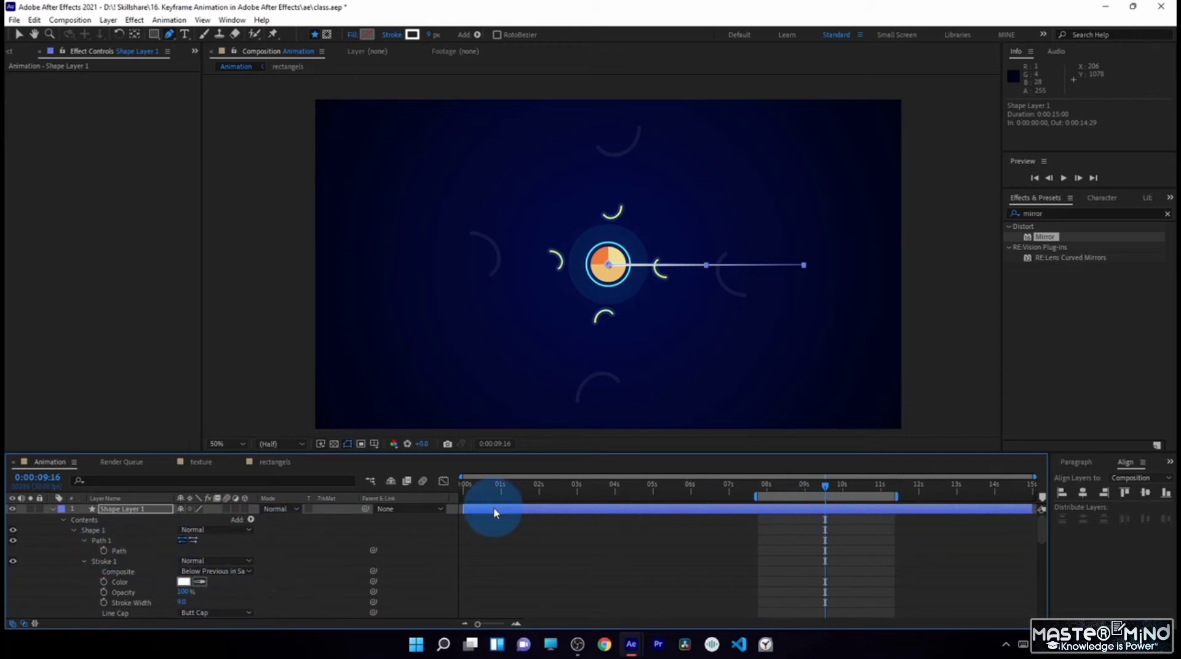
pyautogui.moveTo(496, 512); pyautogui.dragTo(781, 535)
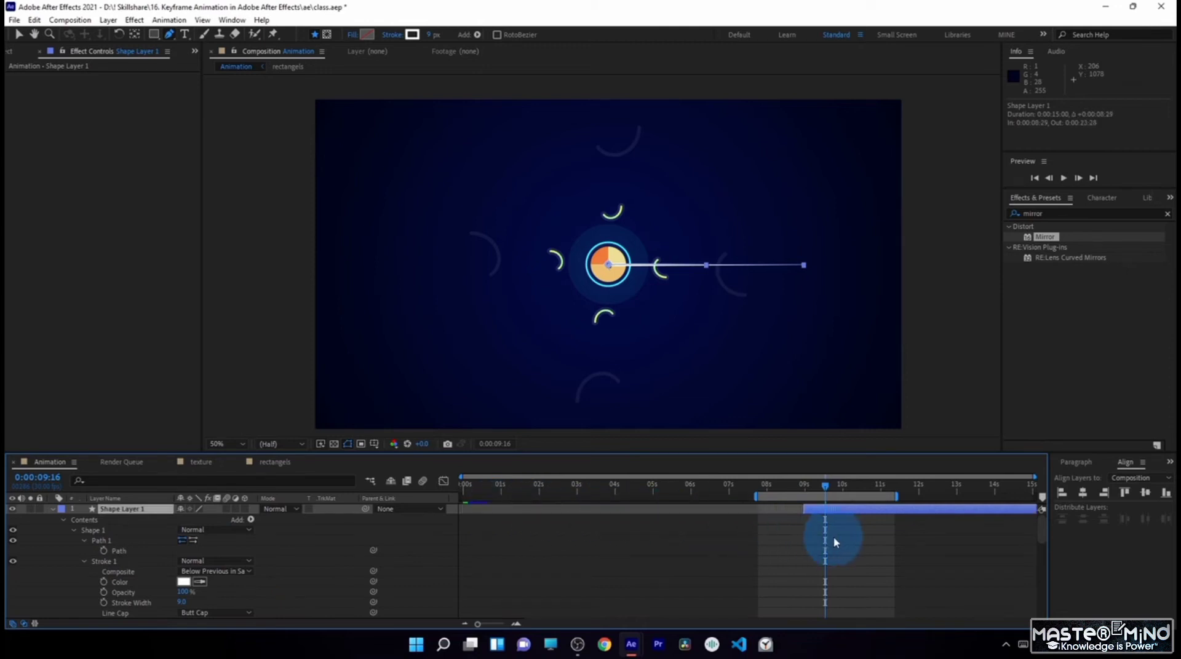
pyautogui.moveTo(806, 496)
pyautogui.mouseDown()
pyautogui.moveTo(778, 482)
pyautogui.moveTo(803, 500)
pyautogui.mouseUp()
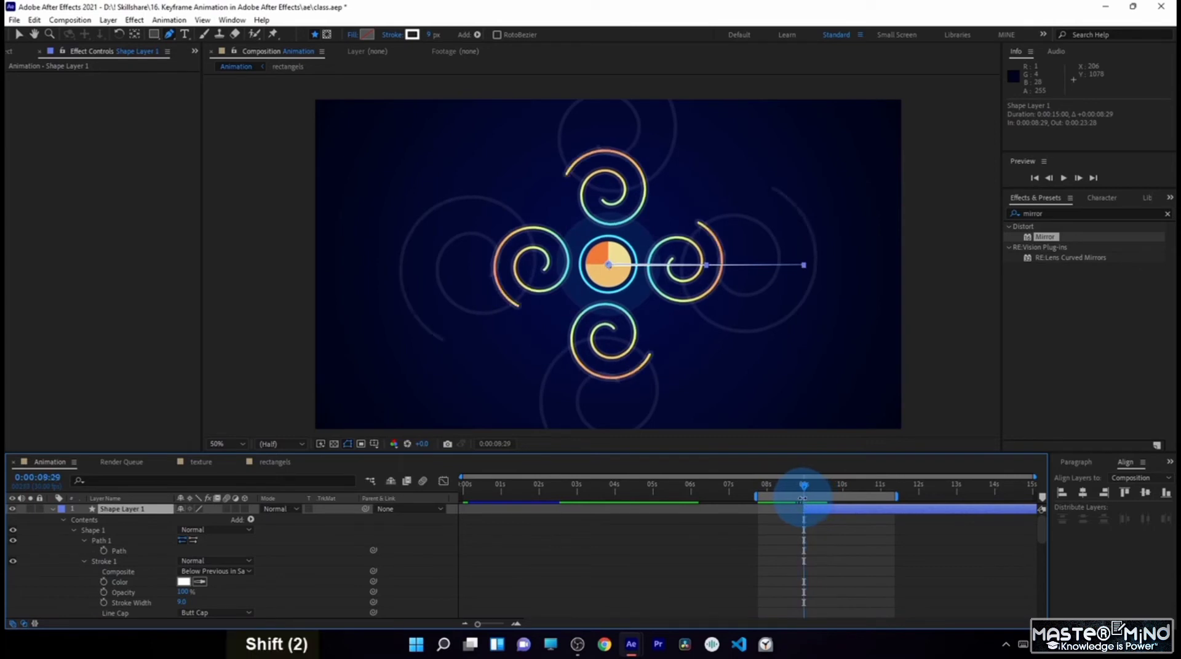
pyautogui.click(105, 551)
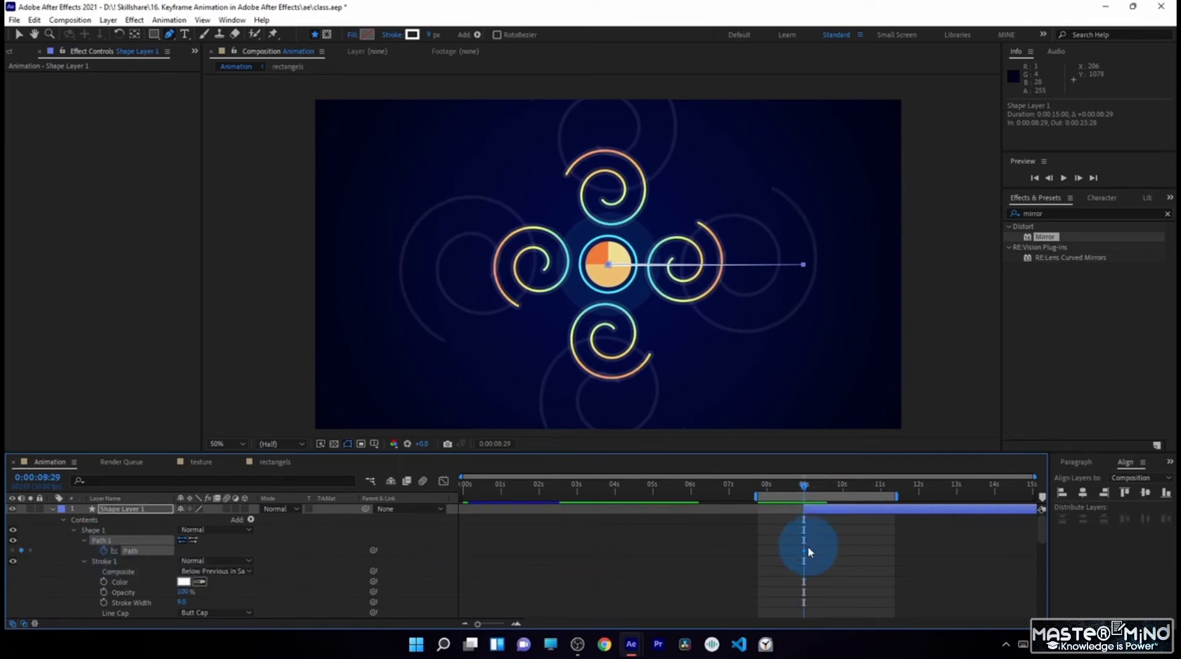
pyautogui.moveTo(805, 551); pyautogui.dragTo(867, 551)
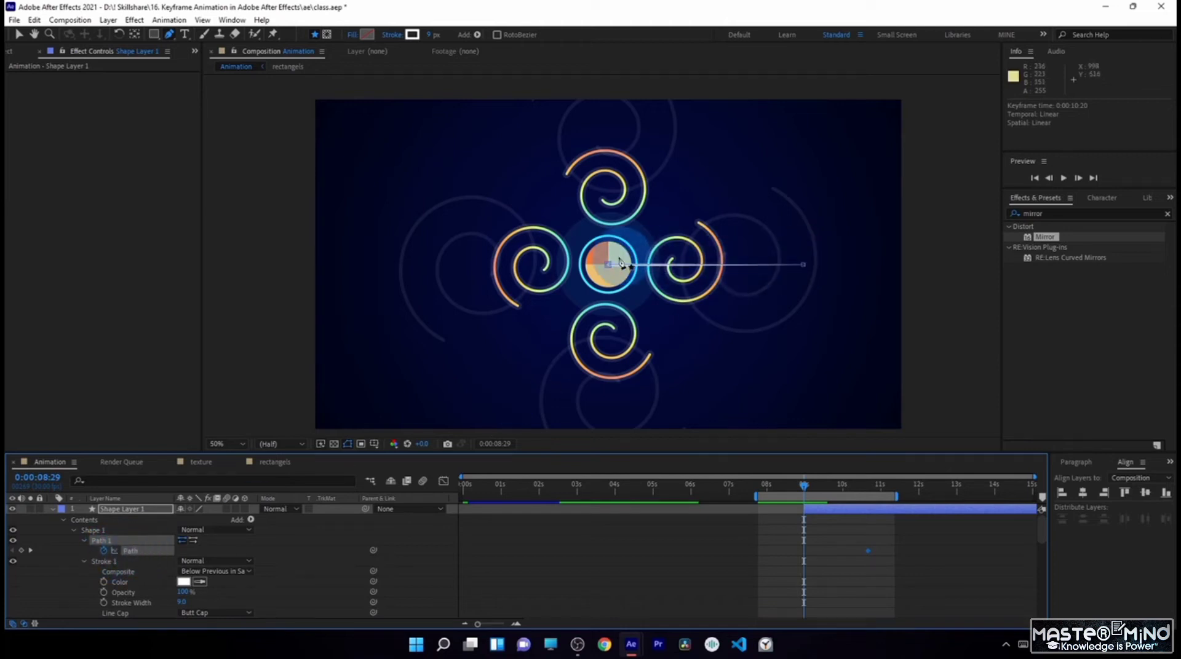
# - At 0:00:08:29, collapse the line's path onto its outer end point to create the starting Path keyframe
pyautogui.moveTo(805, 486)
pyautogui.mouseDown()
pyautogui.moveTo(873, 489)
pyautogui.moveTo(804, 486)
pyautogui.mouseUp()
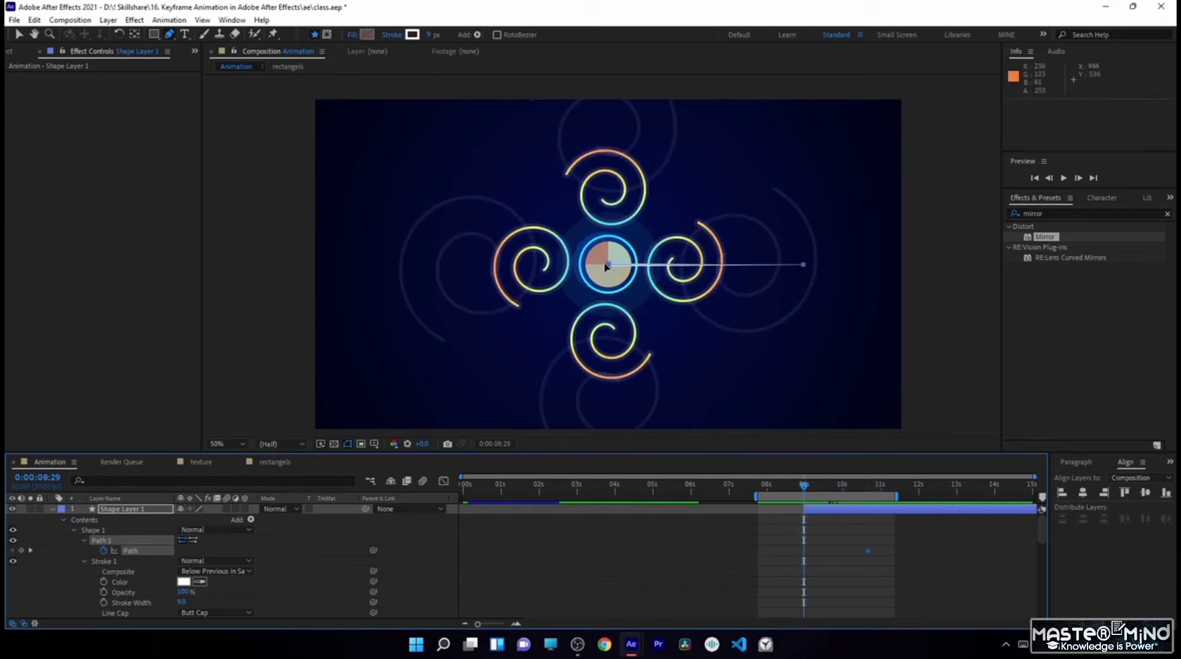
pyautogui.hotkey('ctrl', 'z')
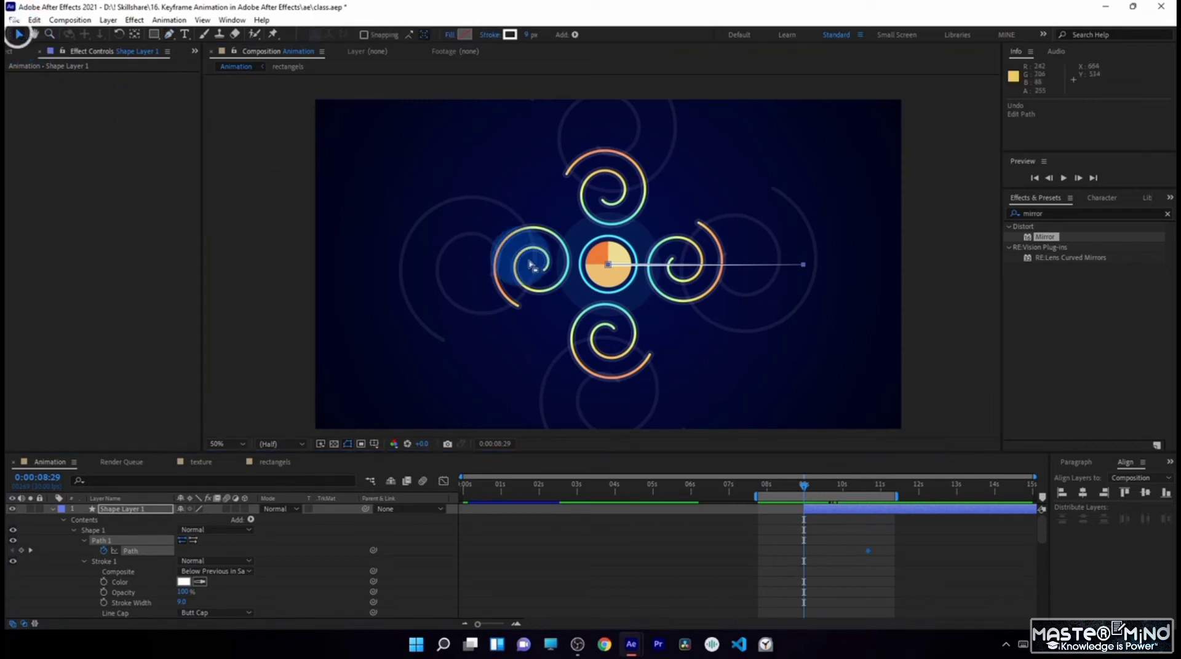
pyautogui.doubleClick(608, 265)
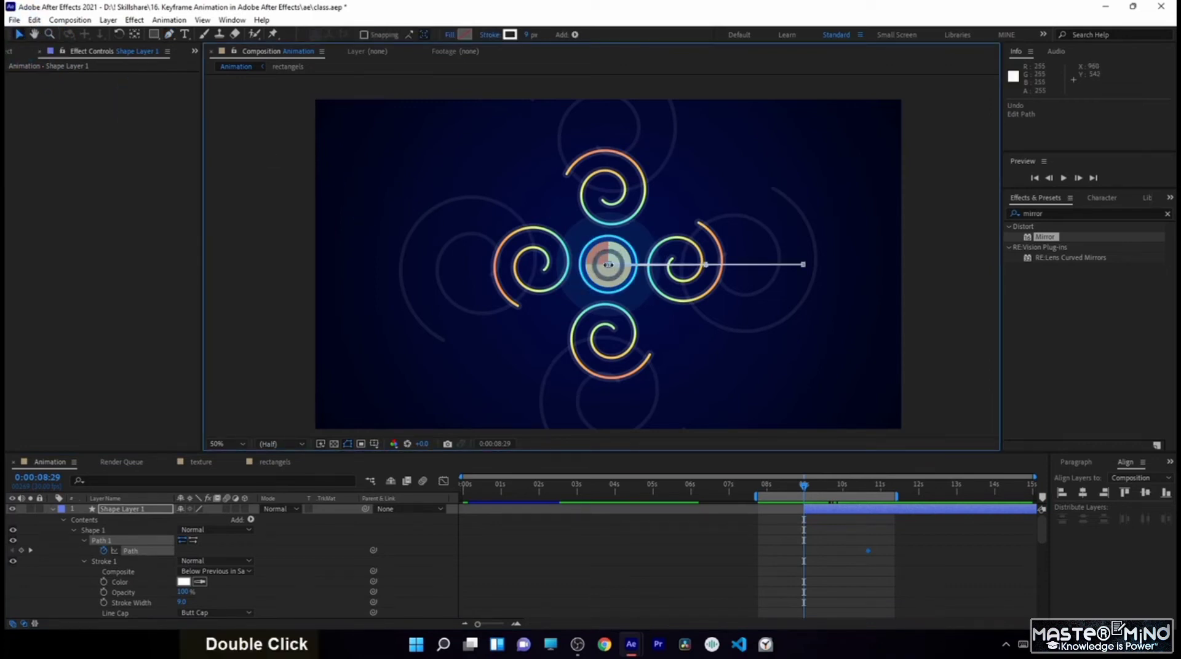
pyautogui.scroll(2, 608, 264)
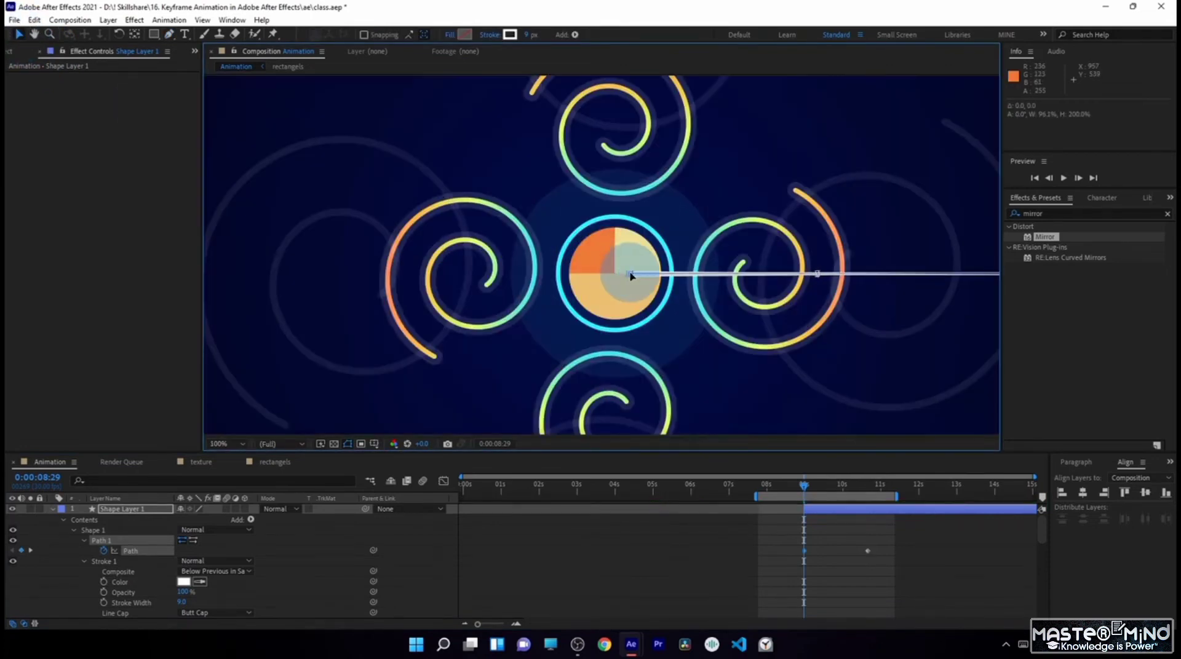
pyautogui.moveTo(614, 274); pyautogui.dragTo(803, 265)
pyautogui.scroll(-2, 795, 266)
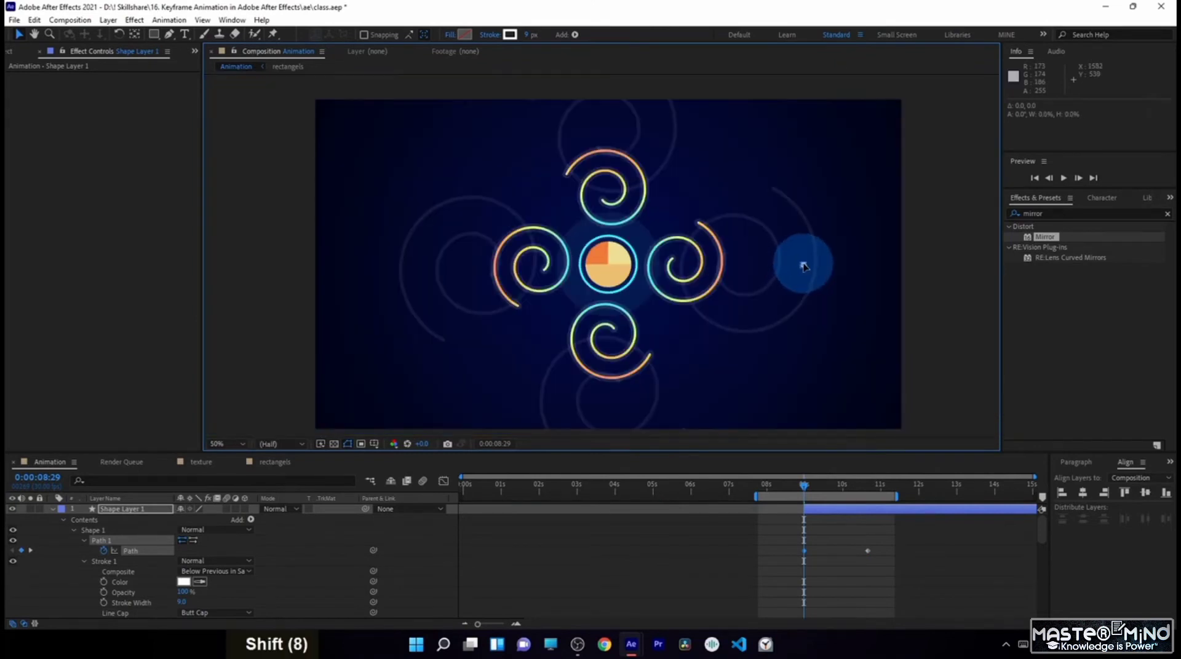
# - Move the second Path keyframe earlier to 0:00:10:11 and ease out of the first one in the speed graph, bringing its speed to 0
pyautogui.moveTo(804, 486); pyautogui.dragTo(861, 498)
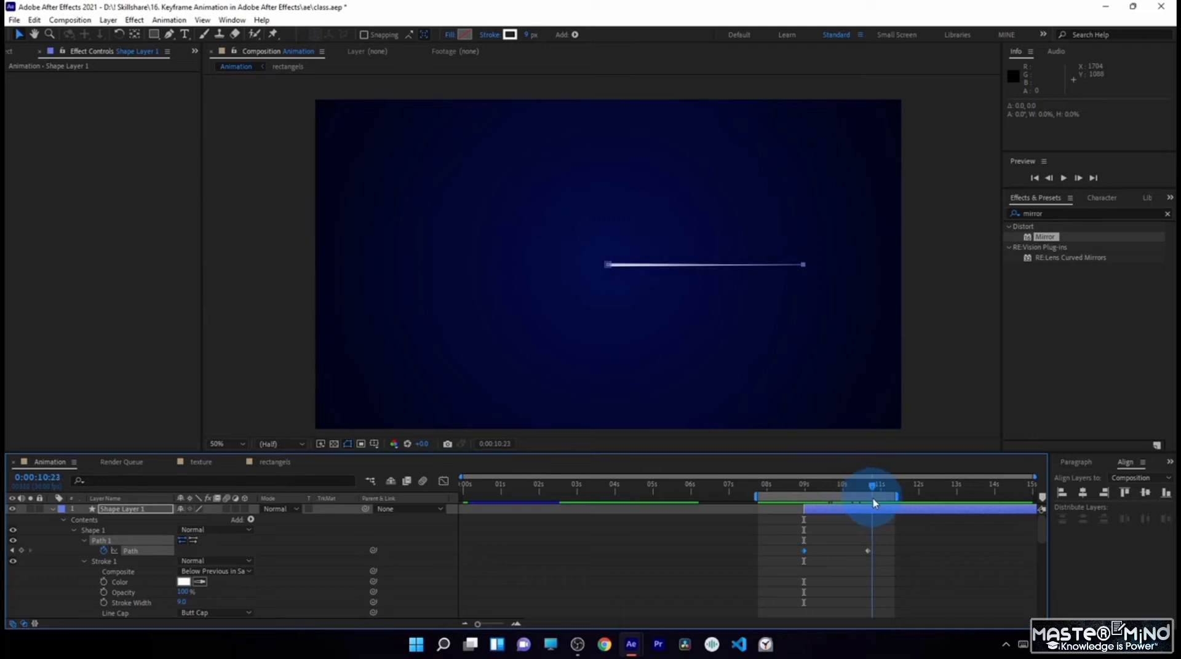
pyautogui.moveTo(815, 523); pyautogui.dragTo(818, 546)
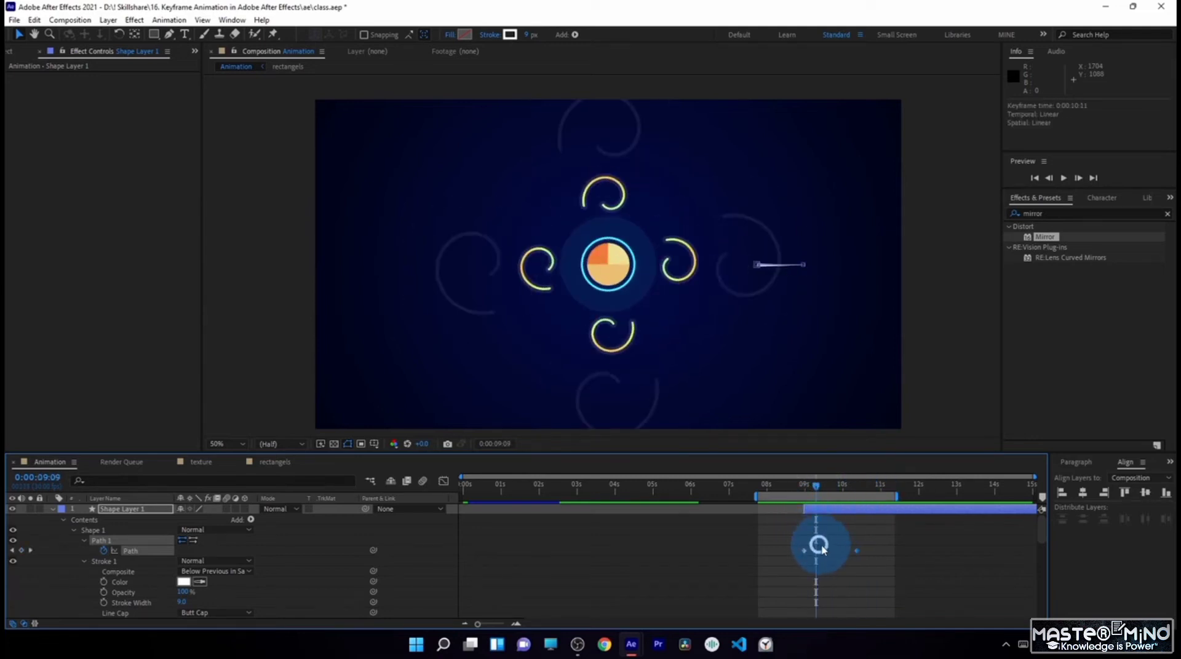
pyautogui.click(787, 564)
pyautogui.click(443, 482)
pyautogui.click(793, 512)
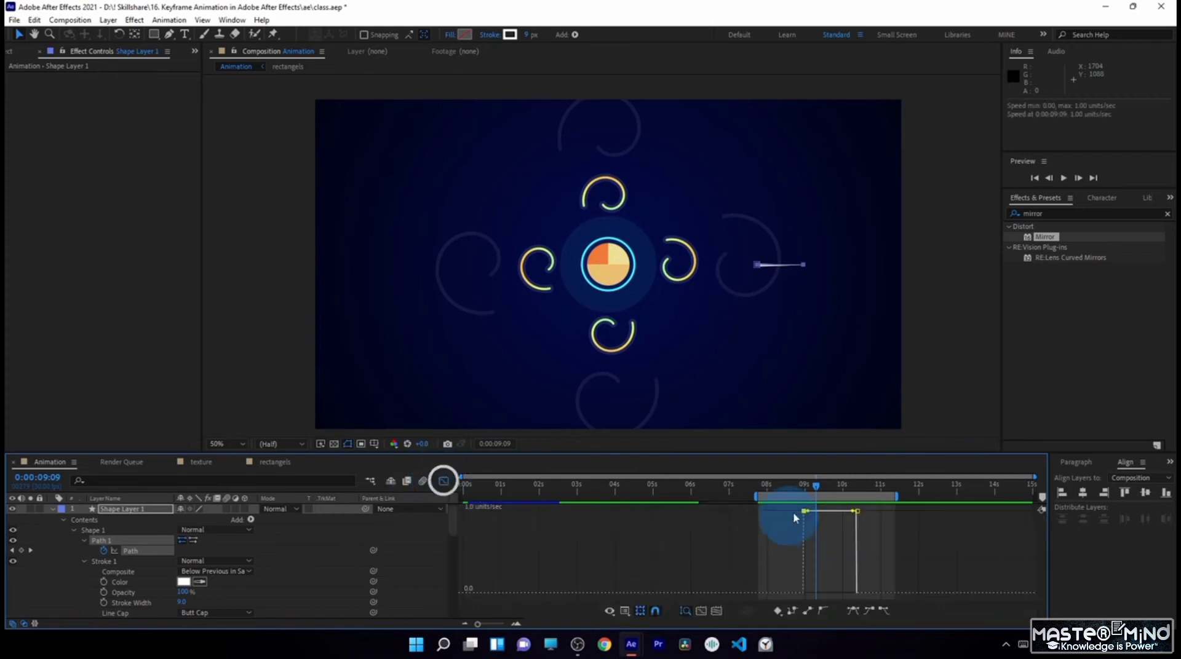
pyautogui.moveTo(808, 512); pyautogui.dragTo(832, 594)
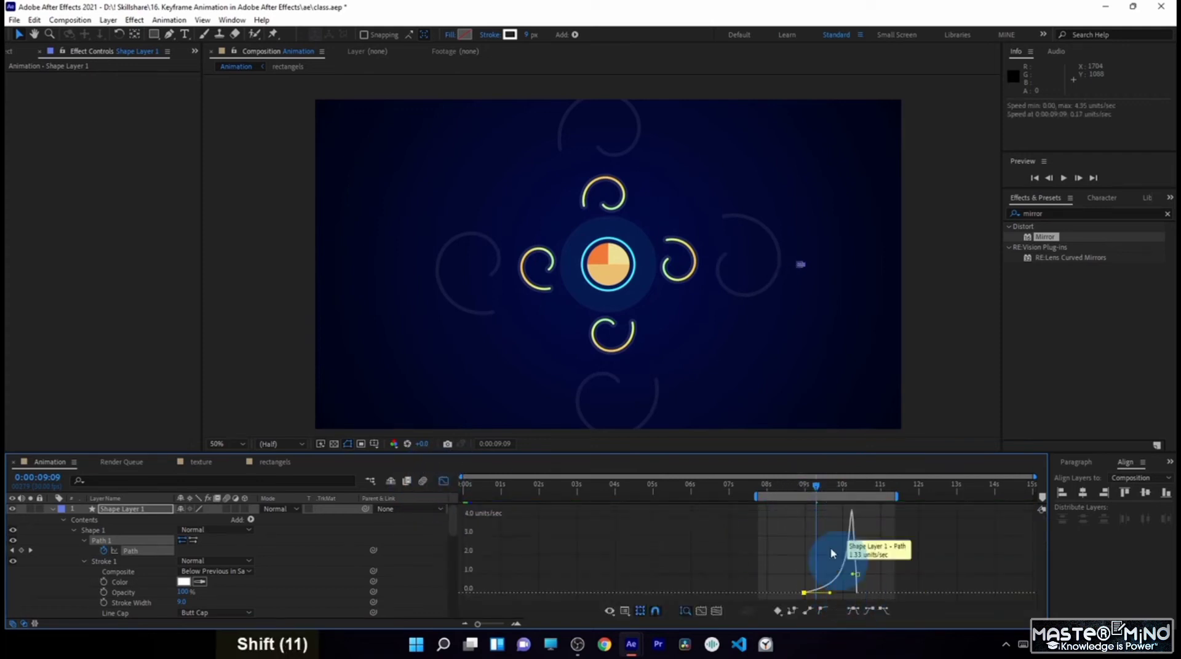
# - Add Trim Paths to the line's shape and set an End keyframe of 100% at 0:00:10:16
pyautogui.click(801, 489)
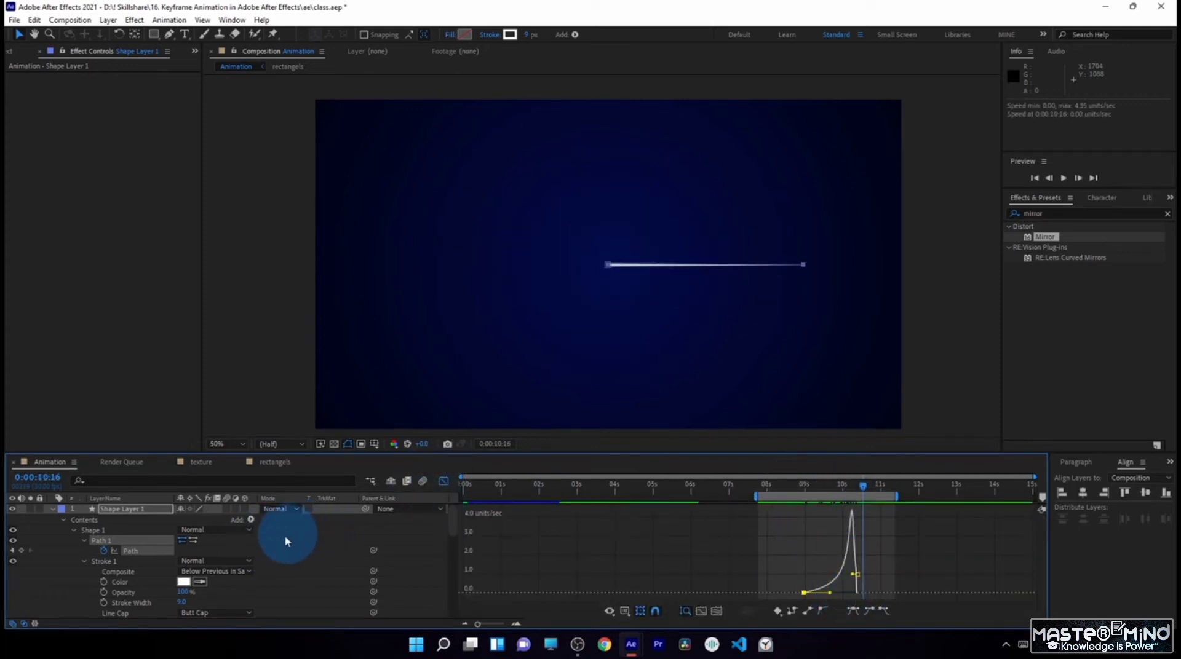
pyautogui.click(252, 520)
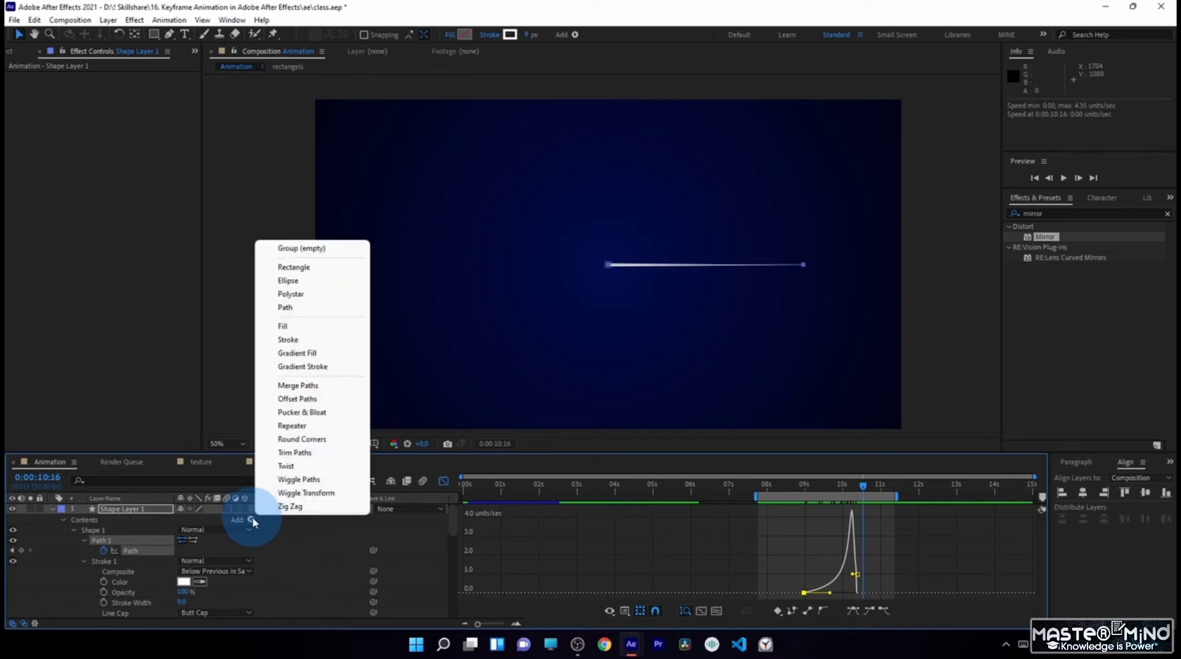
pyautogui.click(295, 453)
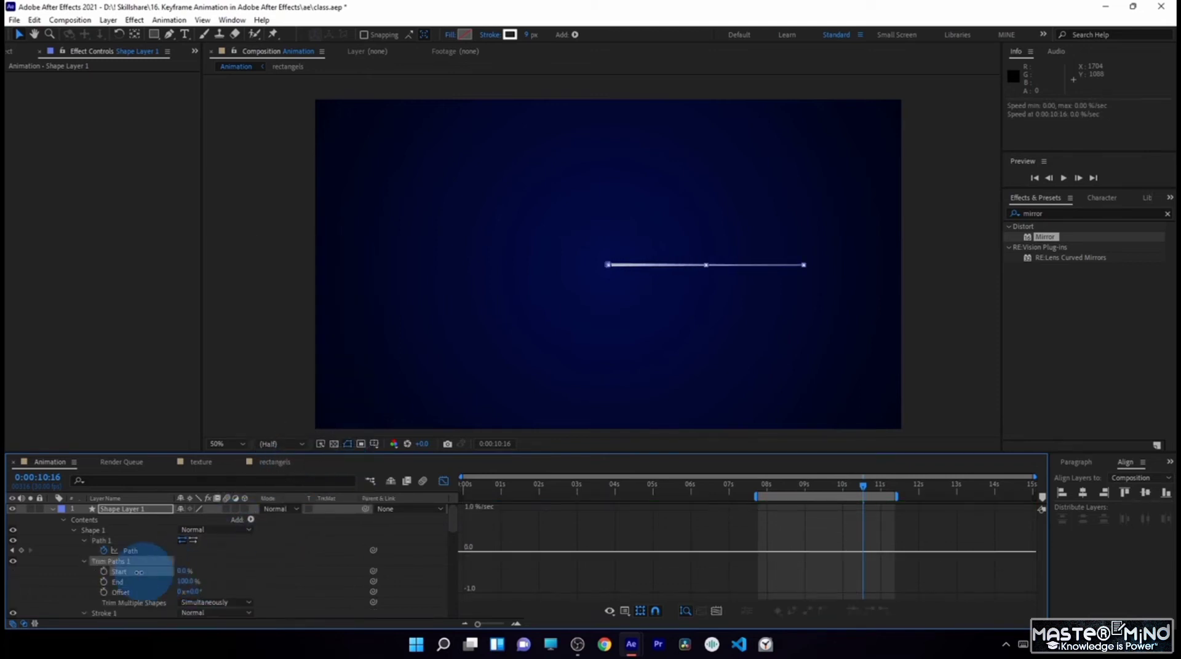
pyautogui.click(105, 582)
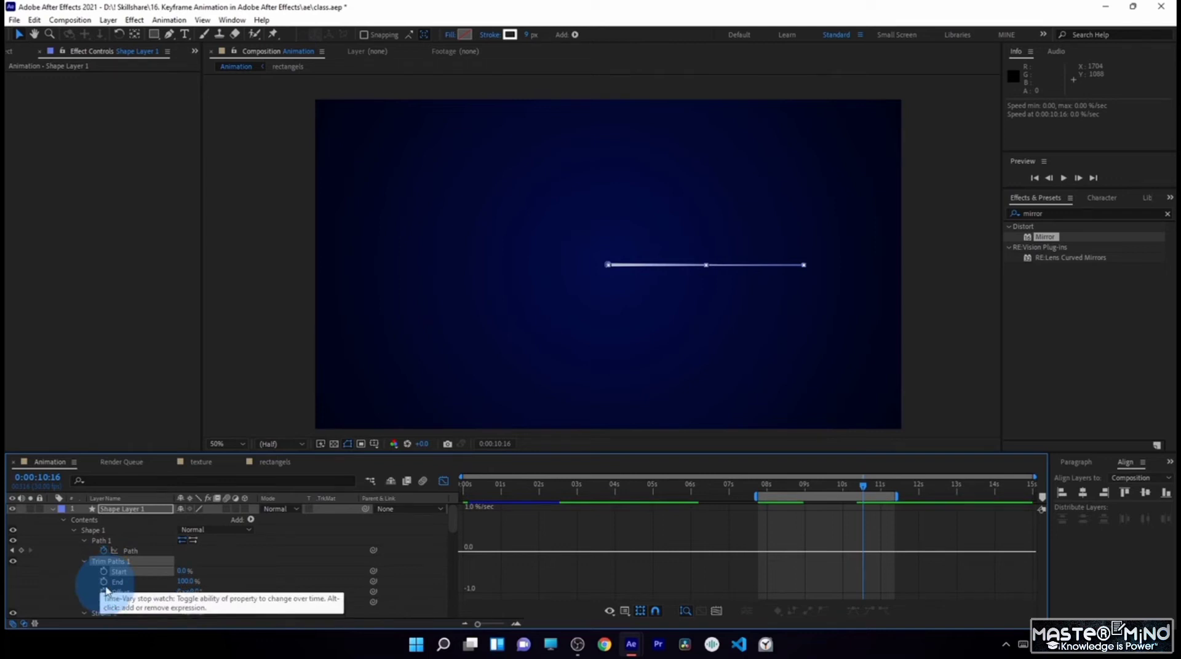
pyautogui.click(104, 582)
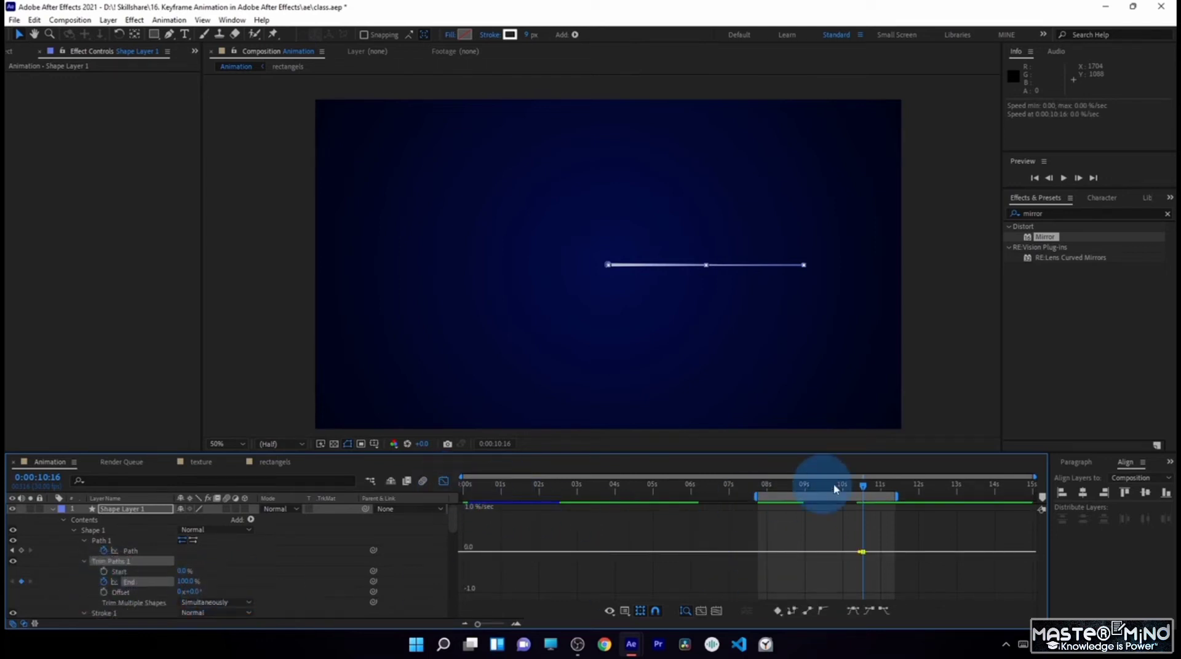
# - At 0:00:11:01, set the Trim Paths End to 0% to create its second keyframe
pyautogui.click(882, 486)
pyautogui.click(189, 581)
pyautogui.write('0')
pyautogui.press('Return')
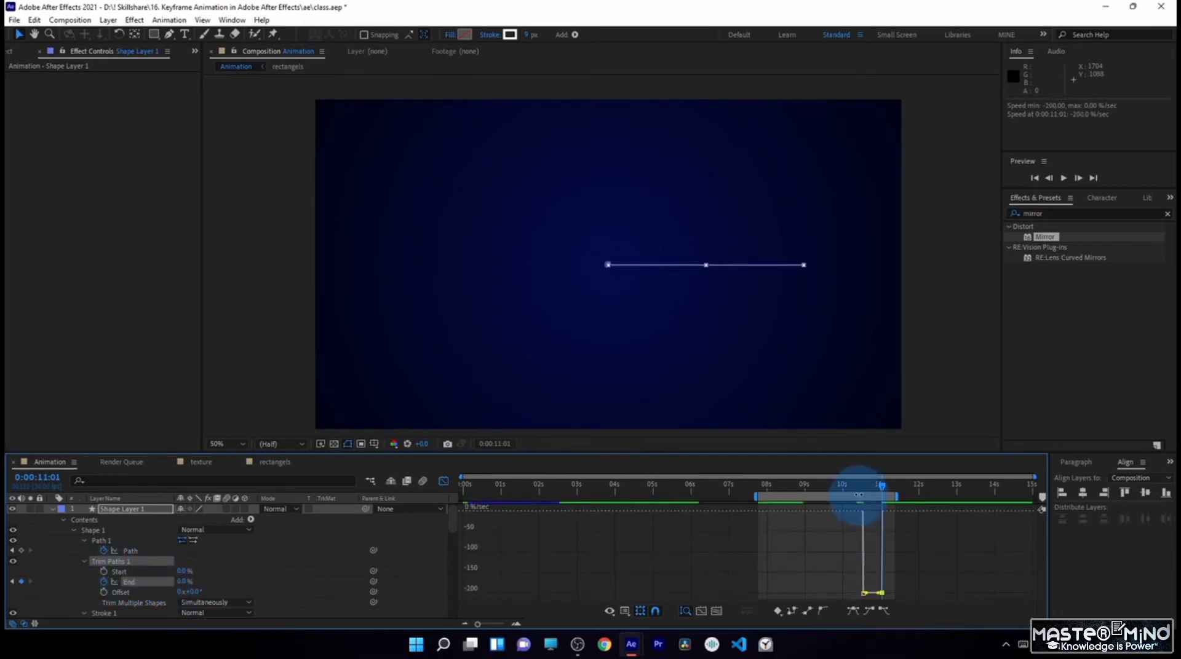
# - Align the two Trim Paths End keyframes with the line's Path keyframes at 0:00:08:29 and 0:00:10:11
pyautogui.moveTo(865, 490)
pyautogui.mouseDown()
pyautogui.moveTo(806, 481)
pyautogui.moveTo(864, 504)
pyautogui.mouseUp()
pyautogui.click(444, 481)
pyautogui.click(831, 588)
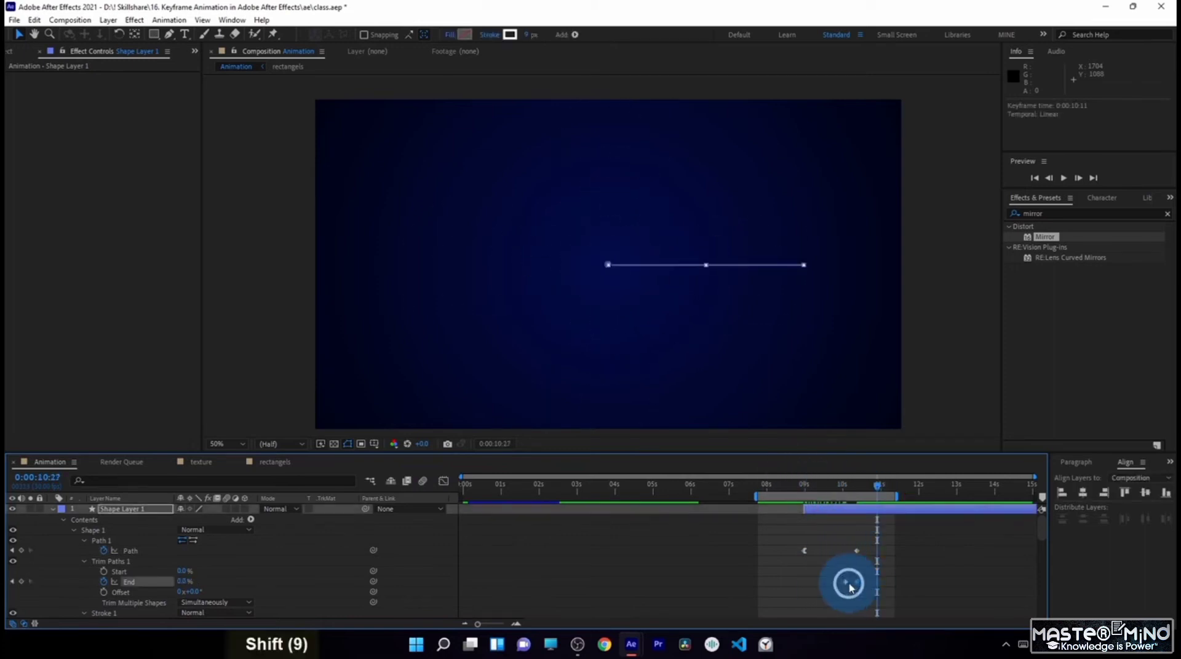
pyautogui.click(847, 583)
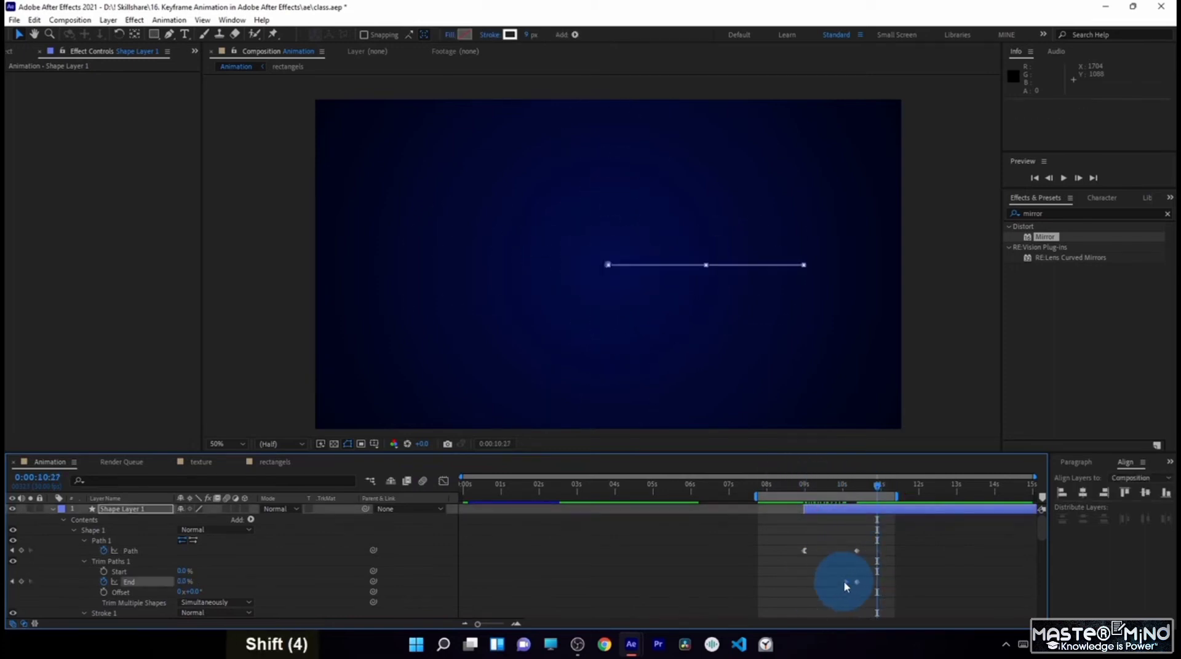
pyautogui.moveTo(846, 583); pyautogui.dragTo(800, 584)
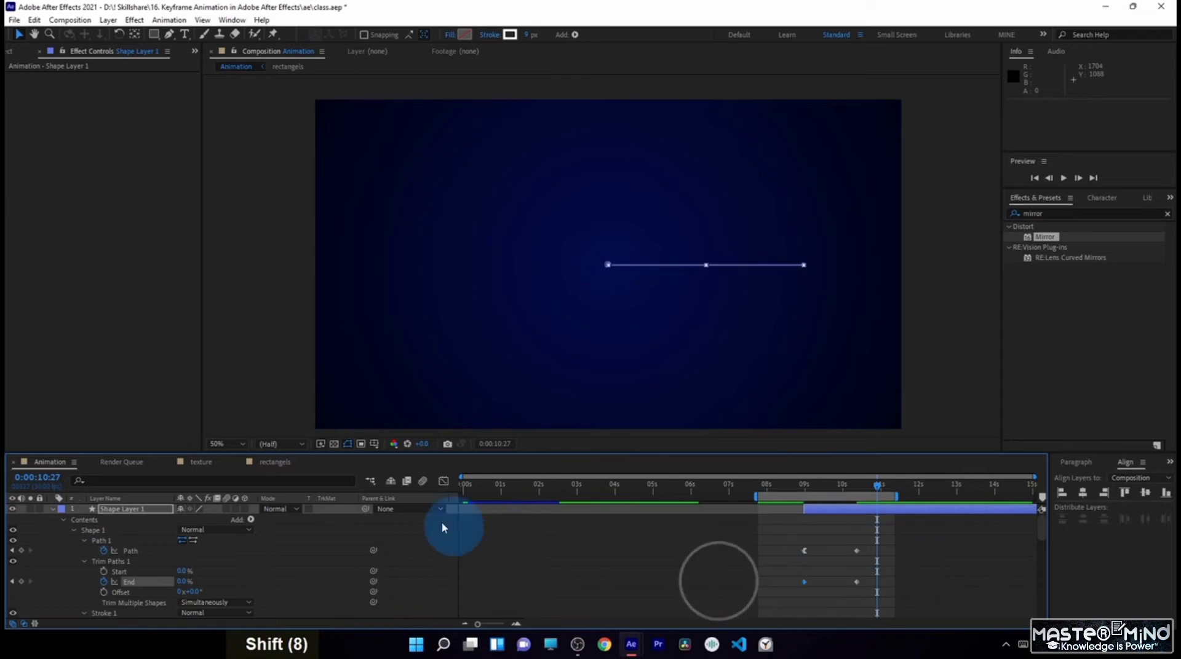
# - Ease out of the first Trim Paths End keyframe in the speed graph, bringing its speed to 0
pyautogui.click(444, 483)
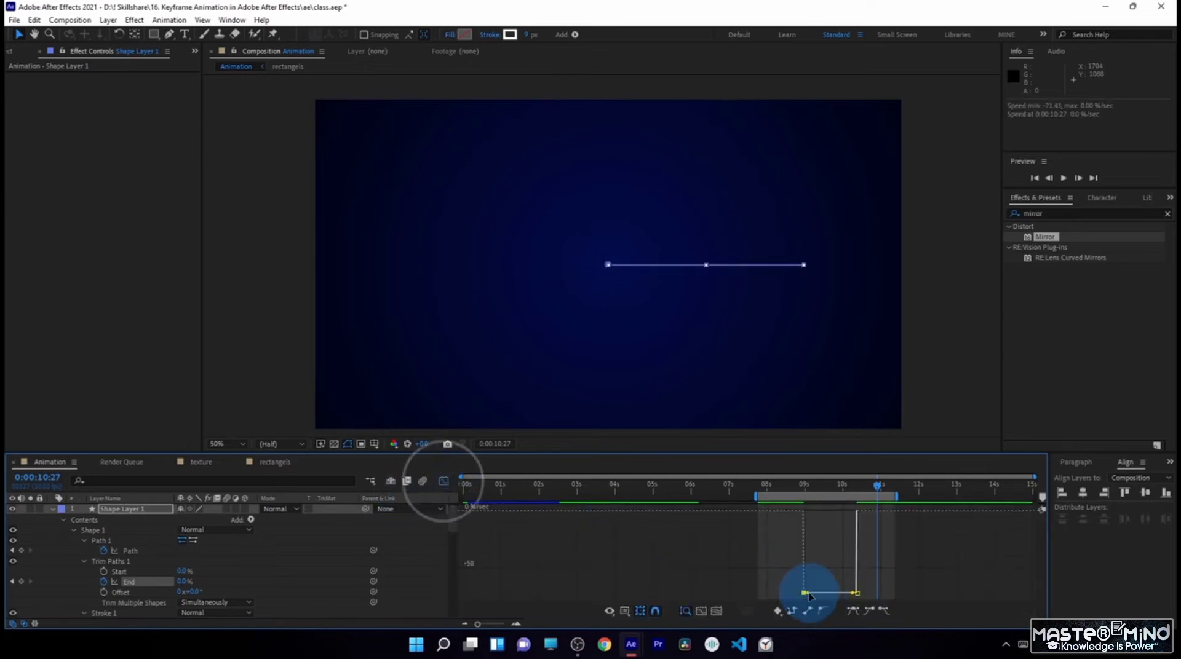
pyautogui.moveTo(807, 594)
pyautogui.mouseDown()
pyautogui.moveTo(816, 532)
pyautogui.moveTo(842, 511)
pyautogui.moveTo(830, 492)
pyautogui.moveTo(853, 501)
pyautogui.moveTo(815, 501)
pyautogui.moveTo(841, 507)
pyautogui.mouseUp()
pyautogui.click(444, 482)
pyautogui.click(808, 486)
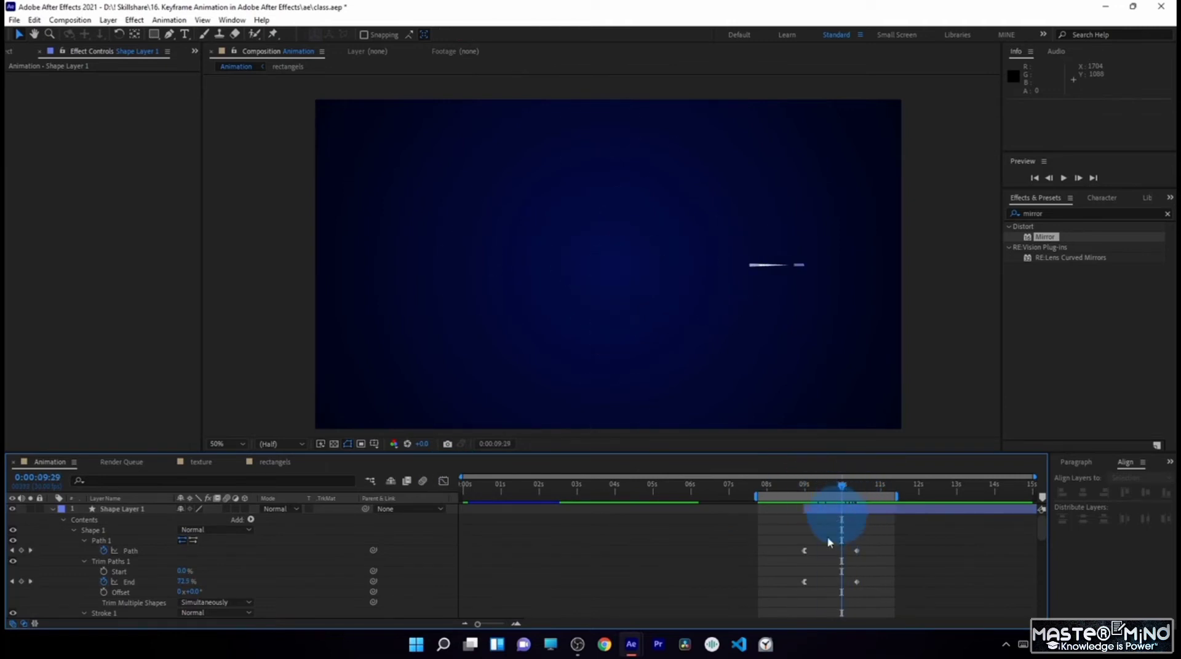
# - Shift both Trim Paths End keyframes a few frames later than the Path keyframes and preview the line's motion
pyautogui.moveTo(792, 574)
pyautogui.mouseDown()
pyautogui.moveTo(874, 592)
pyautogui.moveTo(863, 583)
pyautogui.mouseUp()
pyautogui.click(824, 563)
pyautogui.moveTo(797, 486); pyautogui.dragTo(854, 518)
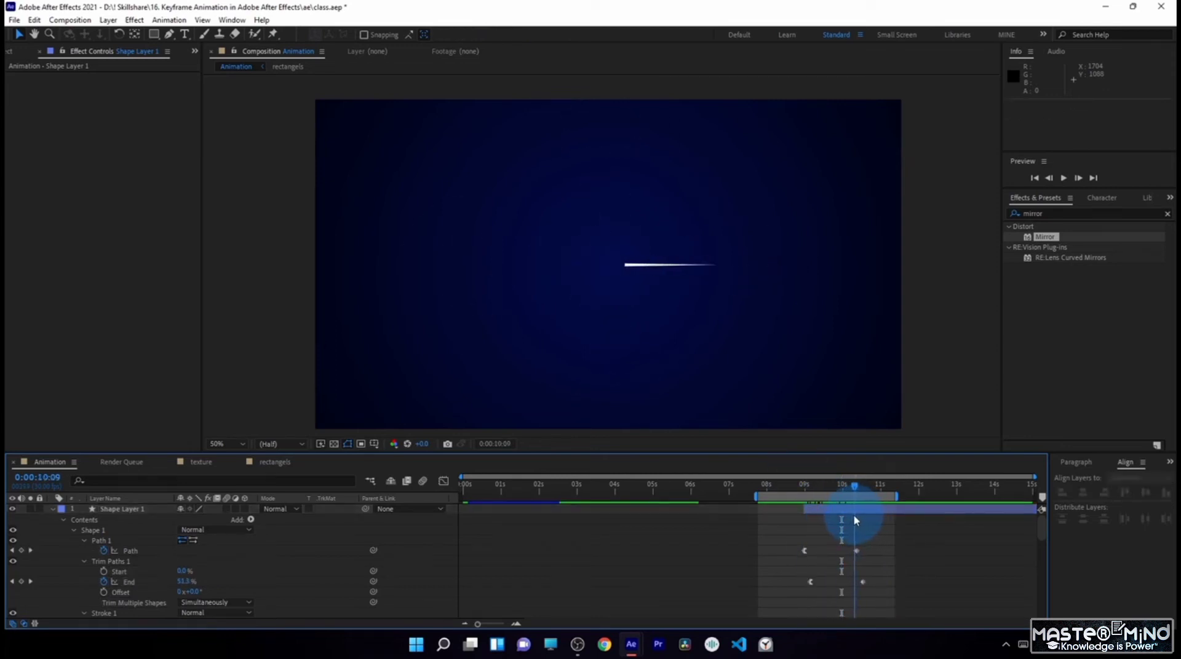
# - Change the stroke colour of Shape Layer 1 to light blue 37C9FF
pyautogui.click(124, 509)
pyautogui.click(510, 35)
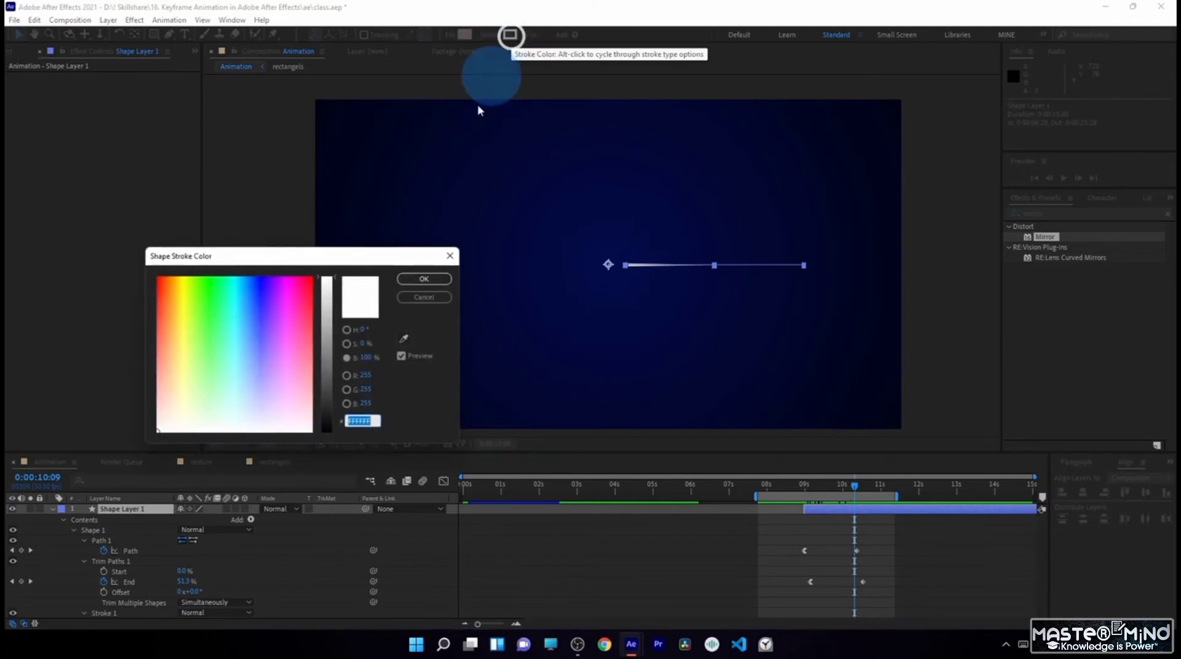
pyautogui.click(239, 308)
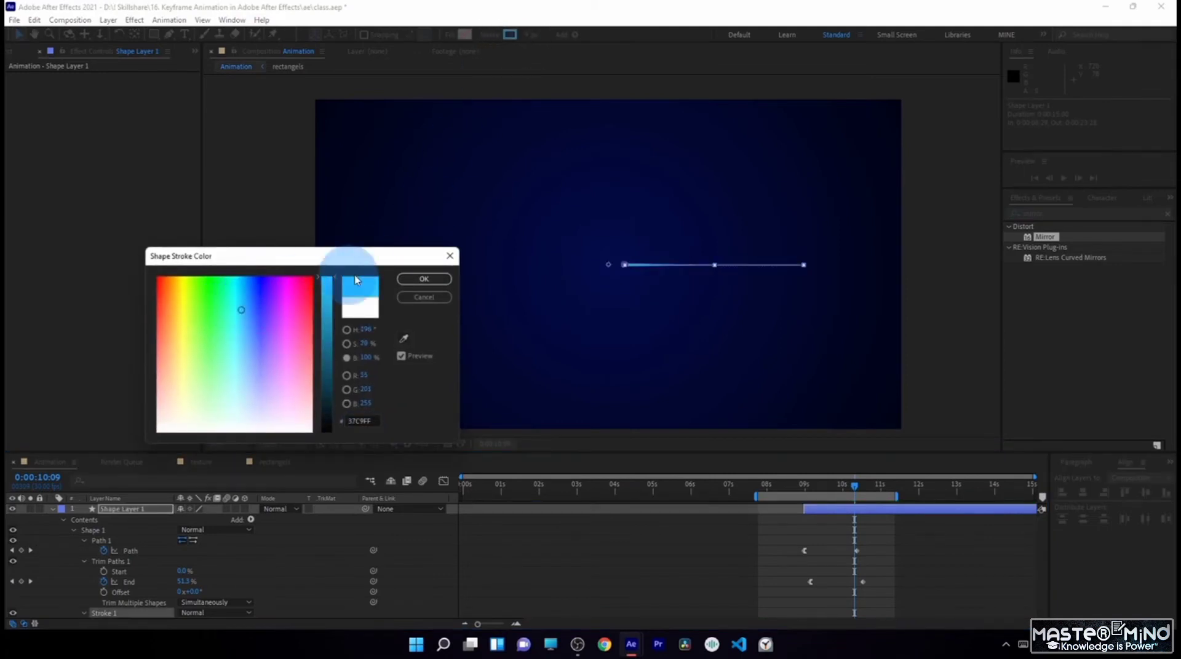
pyautogui.click(424, 278)
# - Add dashes to the line's stroke with a Dash of about 101 and a Gap of 18, and preview the dashed line
pyautogui.scroll(-3, 110, 562)
pyautogui.scroll(-2, 109, 562)
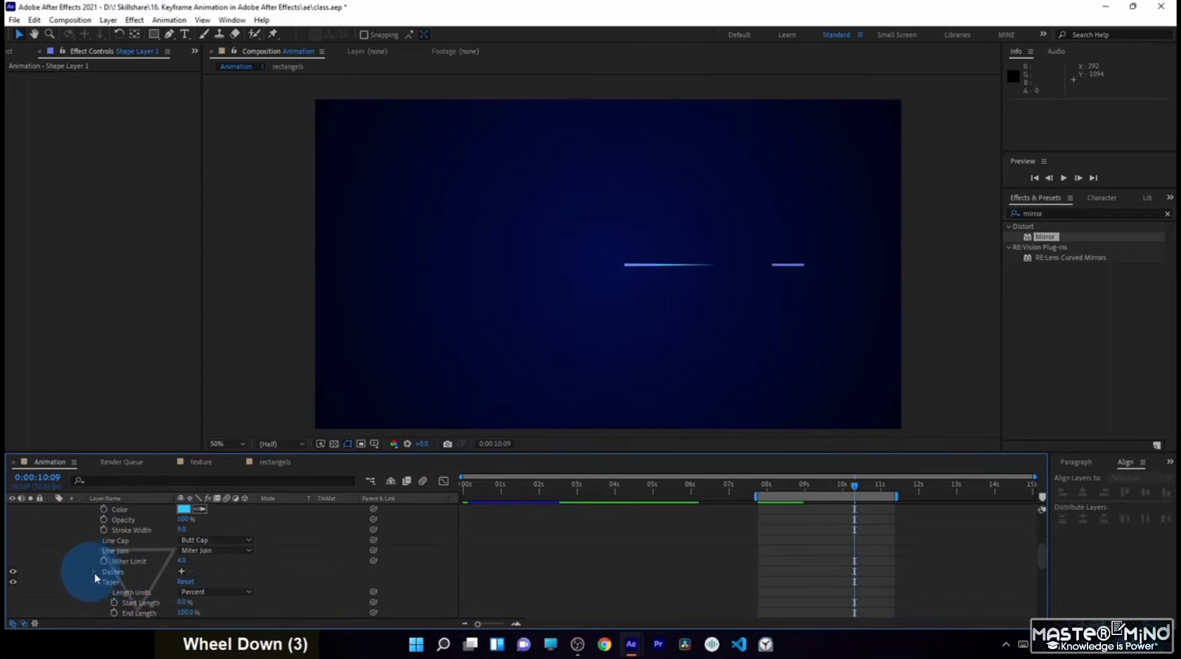
pyautogui.click(182, 571)
pyautogui.click(181, 571)
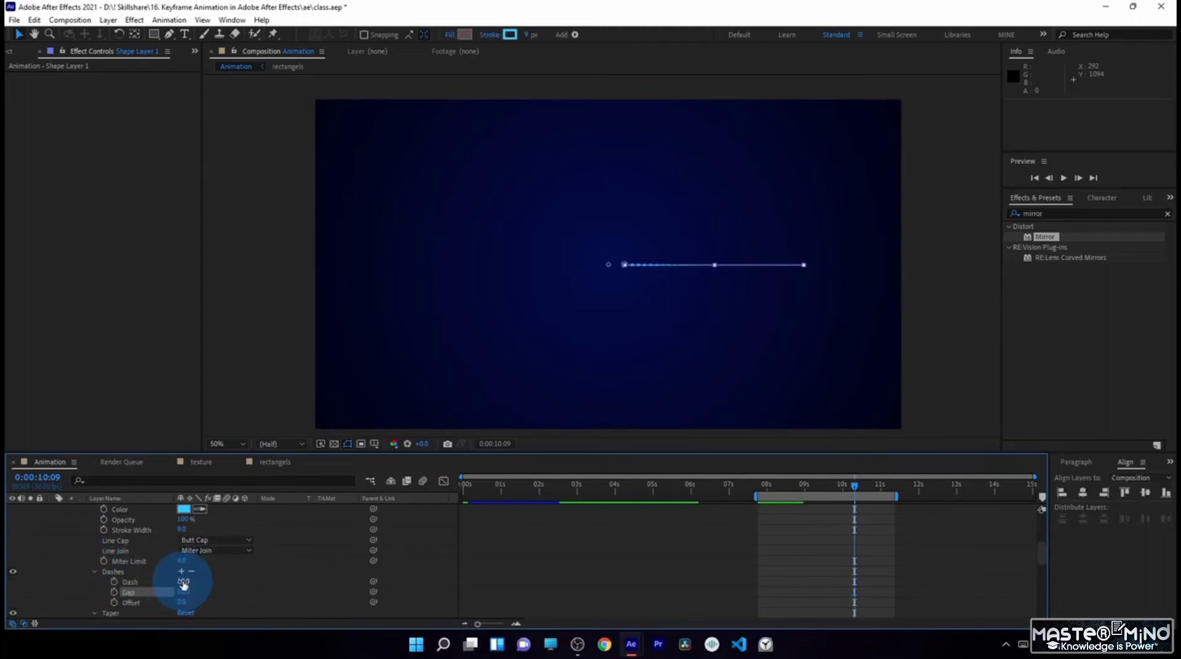
pyautogui.moveTo(183, 583); pyautogui.dragTo(245, 587)
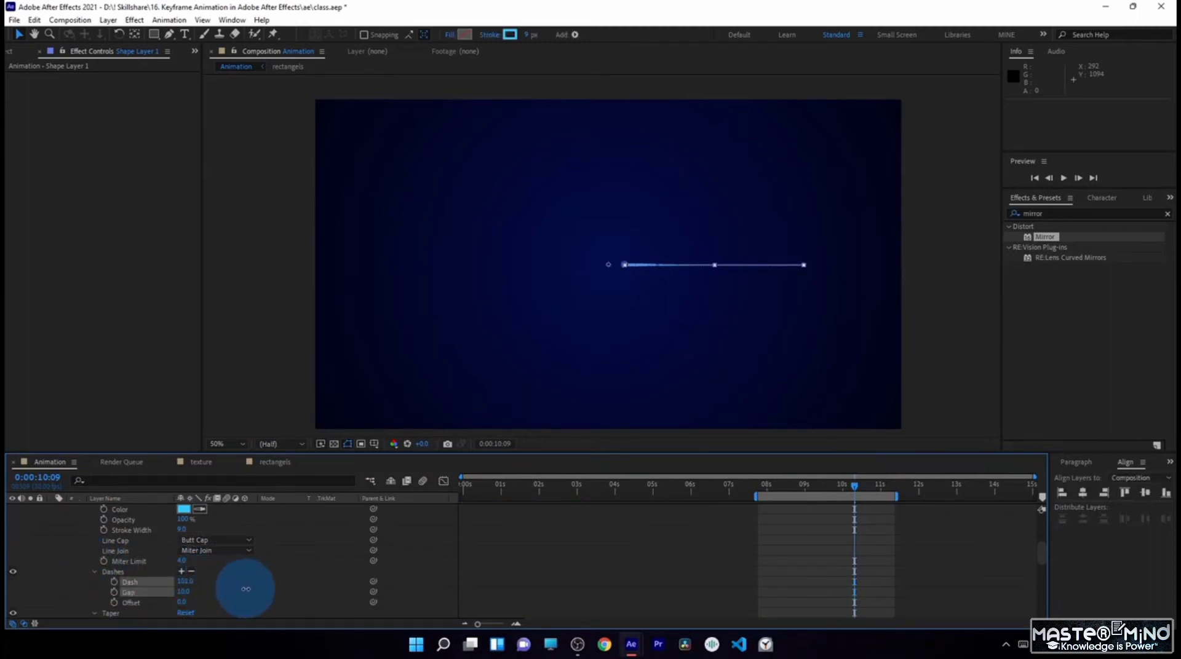
pyautogui.click(255, 586)
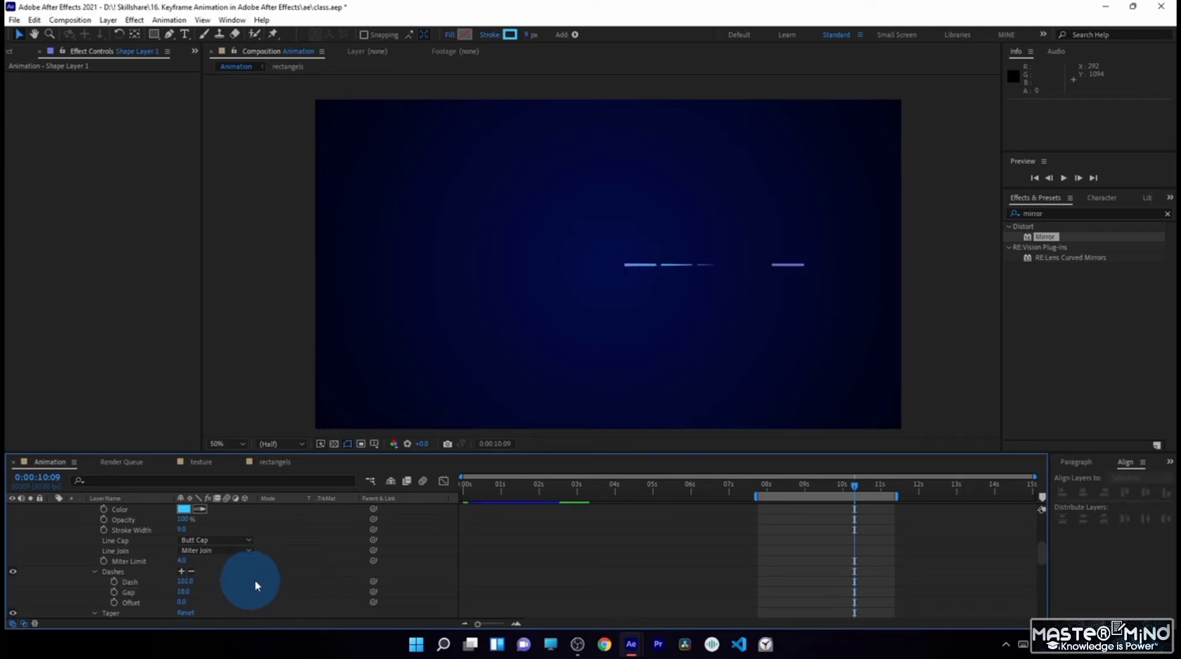
pyautogui.moveTo(777, 488); pyautogui.dragTo(853, 501)
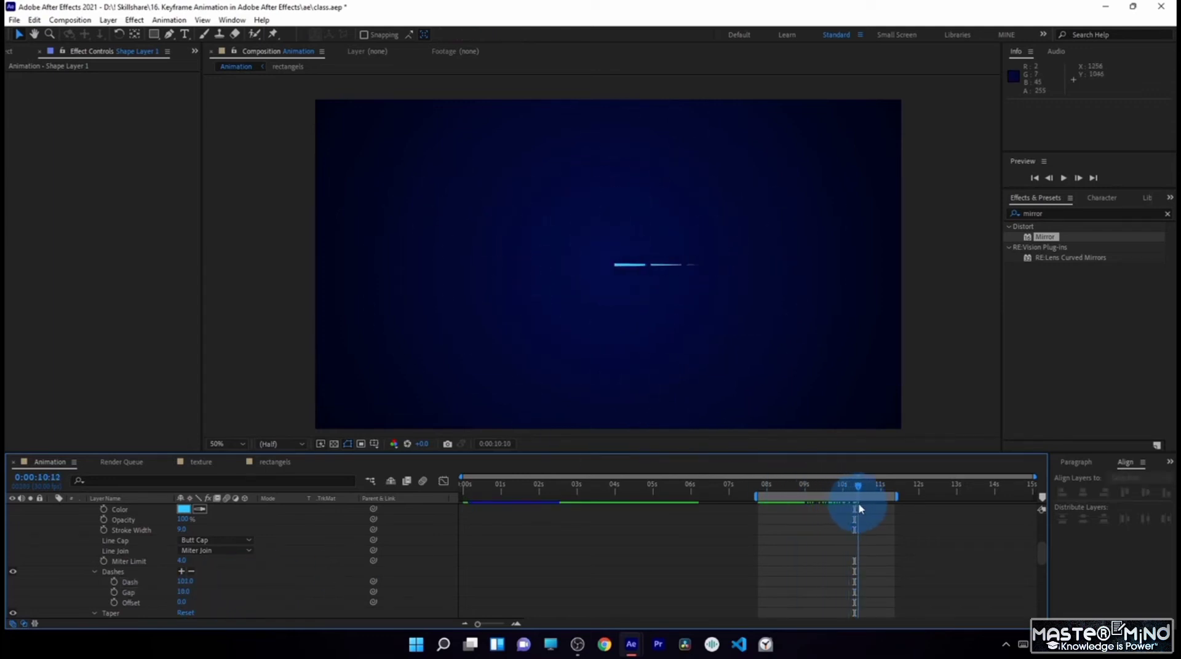
# - Duplicate the Shape 1 group inside Shape Layer 1
pyautogui.scroll(3, 68, 547)
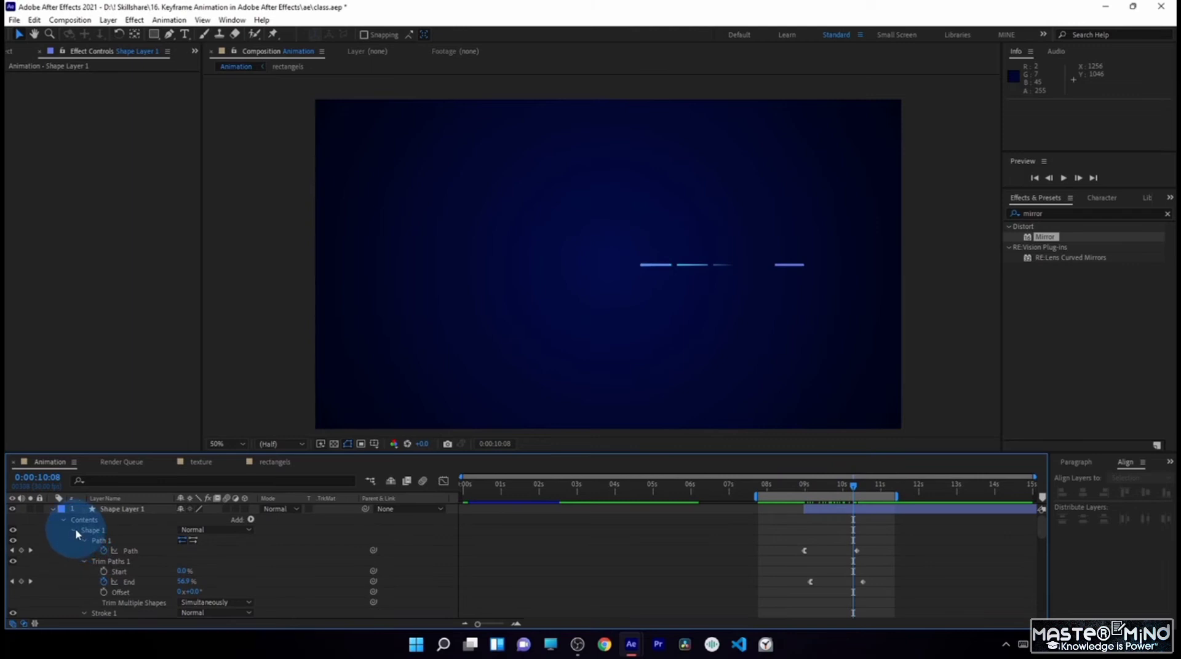
pyautogui.click(75, 530)
pyautogui.click(93, 531)
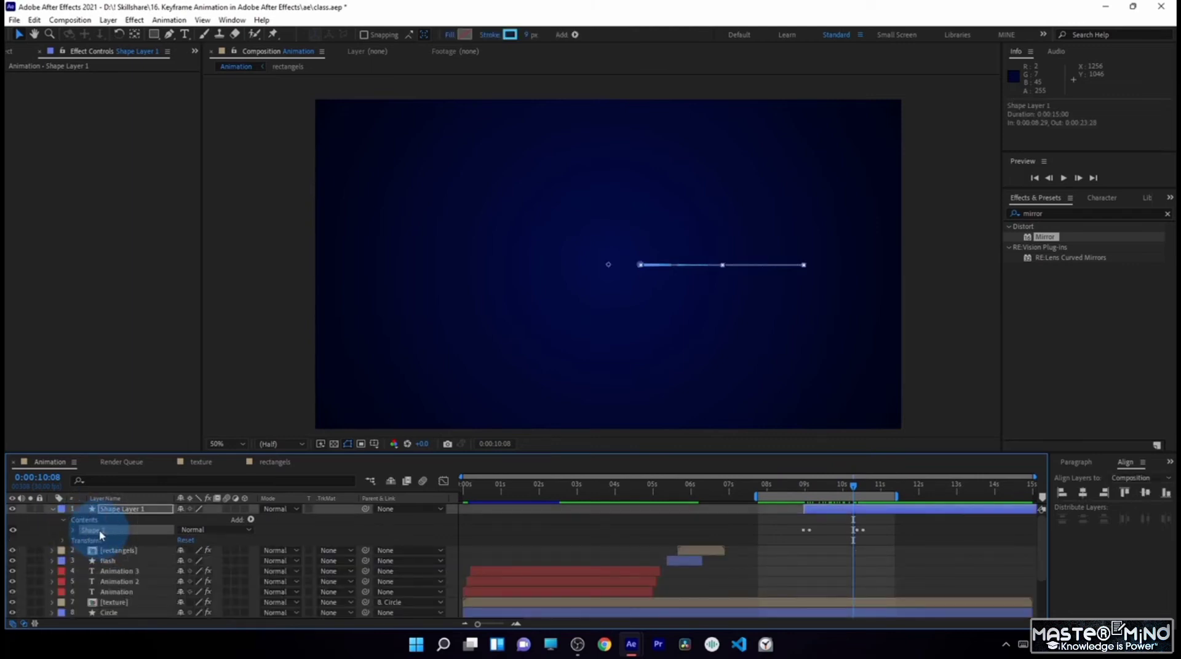
pyautogui.hotkey('ctrl', 'd')
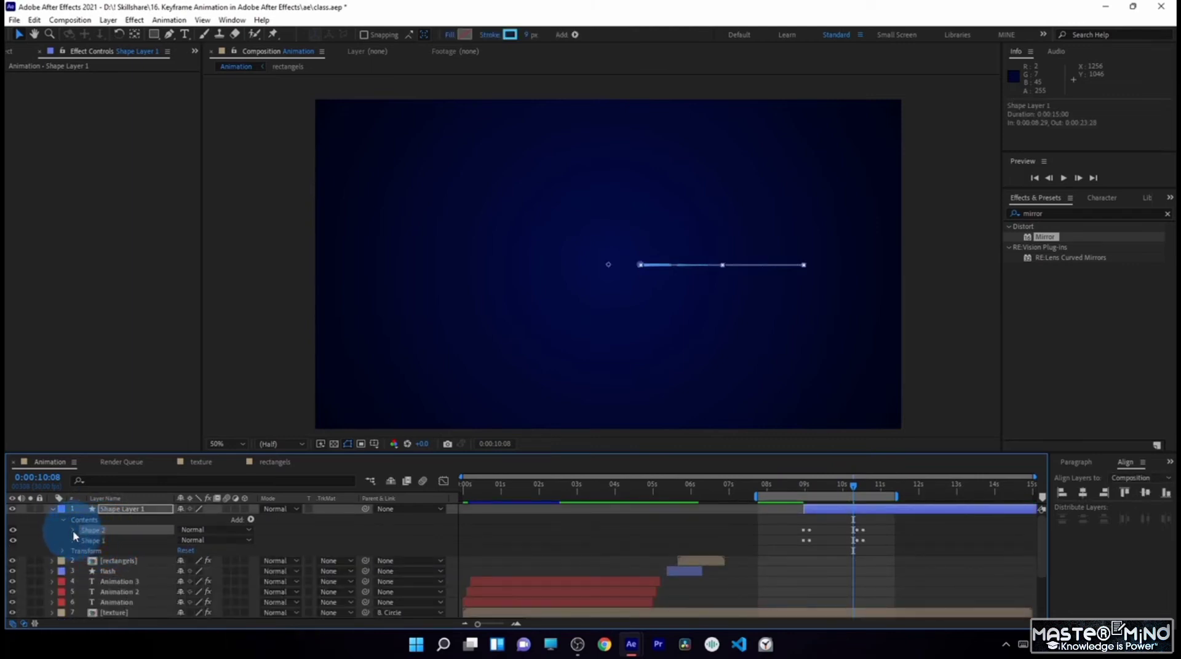
# - Set the stroke colour of the duplicated Shape 2 to white FFFFFF
pyautogui.click(73, 530)
pyautogui.click(82, 559)
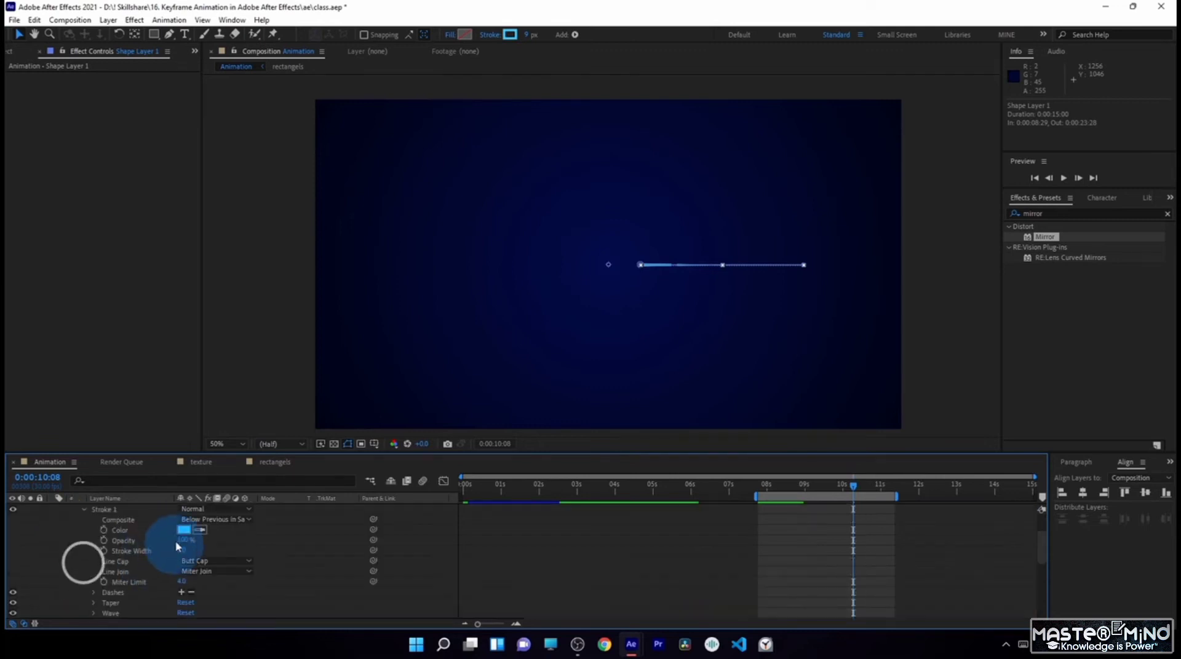
pyautogui.click(183, 531)
pyautogui.click(189, 381)
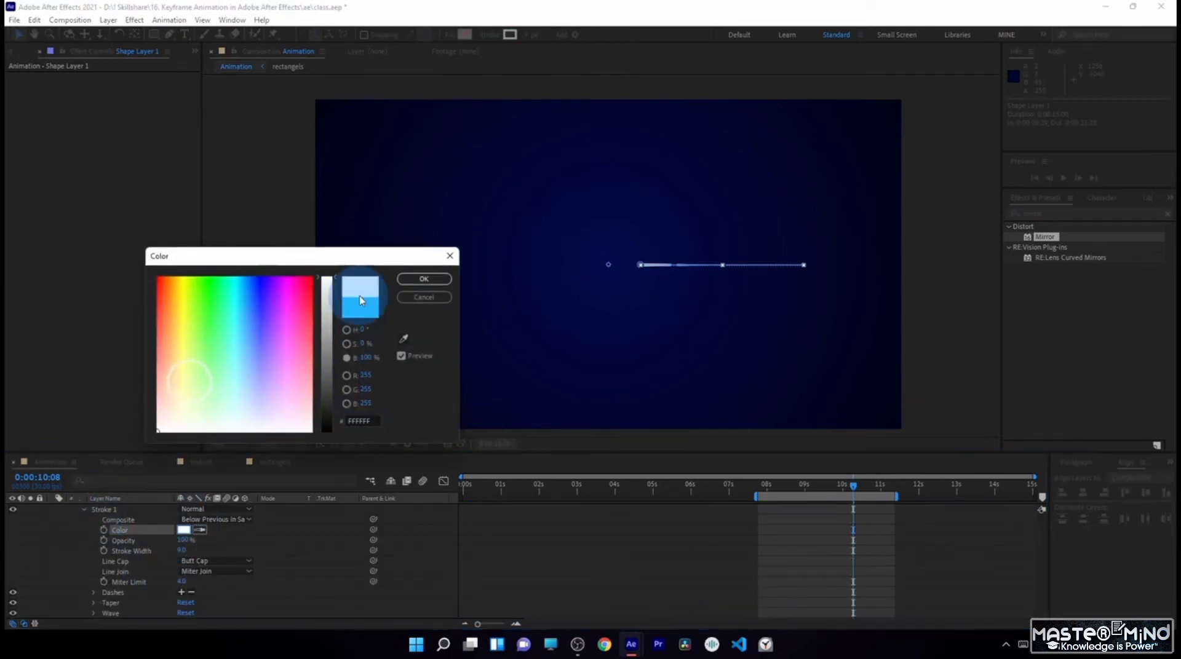
pyautogui.click(424, 278)
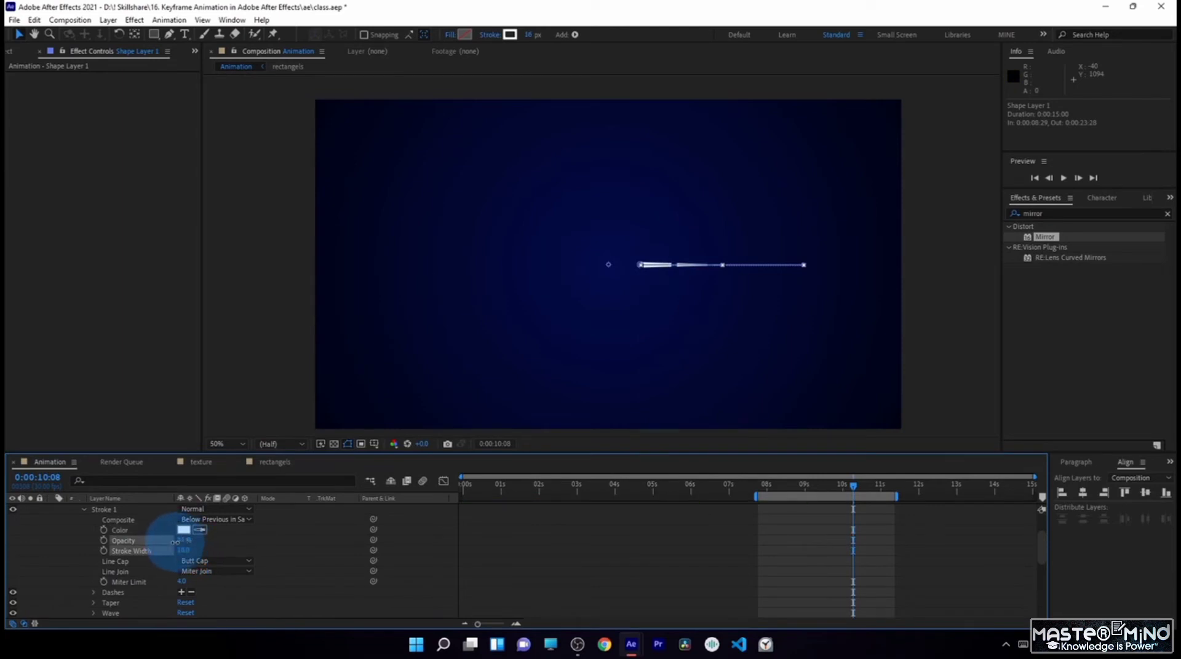
# - Set Shape 2's stroke to 12% opacity with a width of 25 so it forms a faint outline around the line
pyautogui.scroll(2, 617, 309)
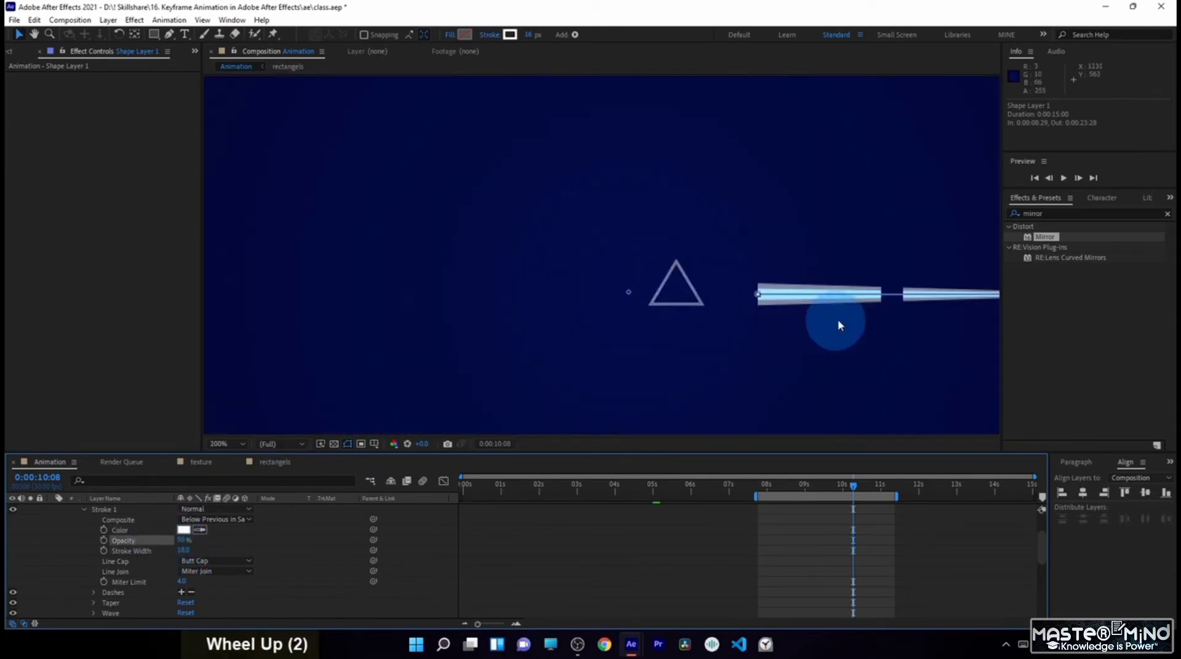
pyautogui.moveTo(179, 538); pyautogui.dragTo(173, 537)
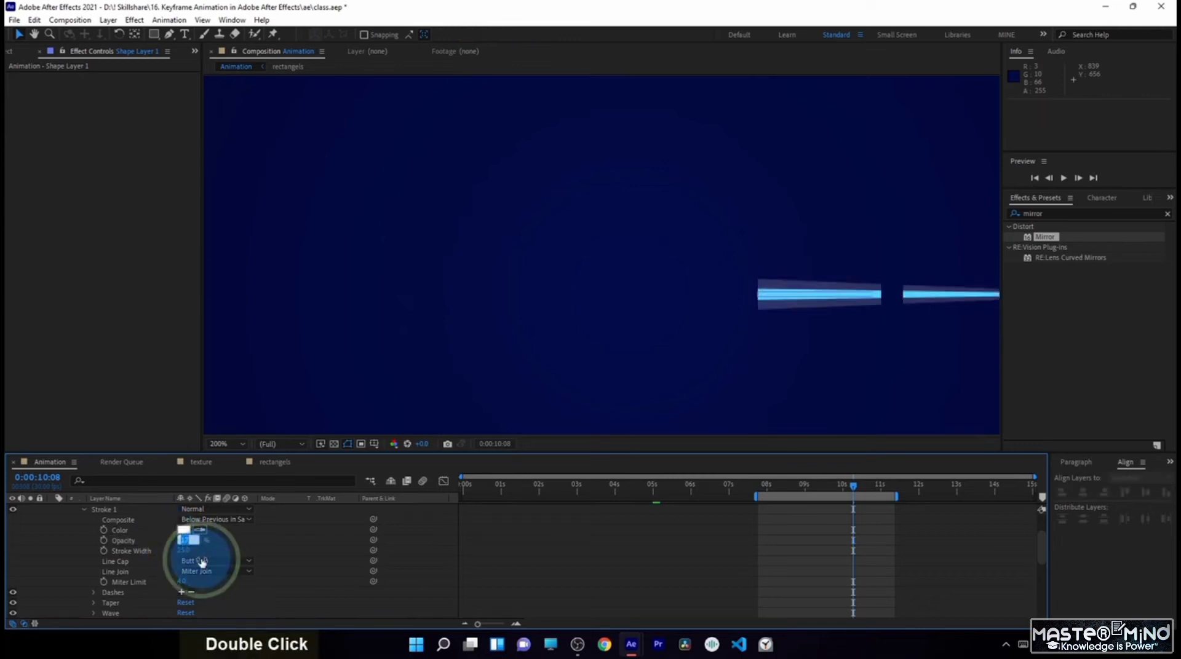
pyautogui.click(185, 540)
pyautogui.write('21')
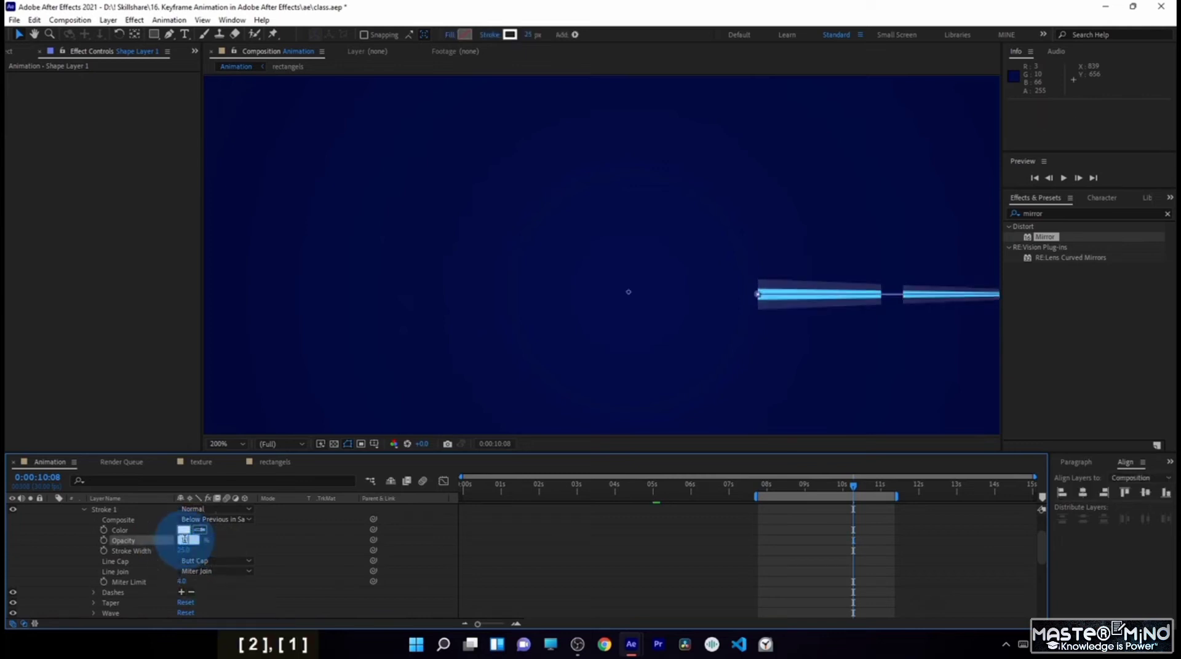
pyautogui.click(184, 548)
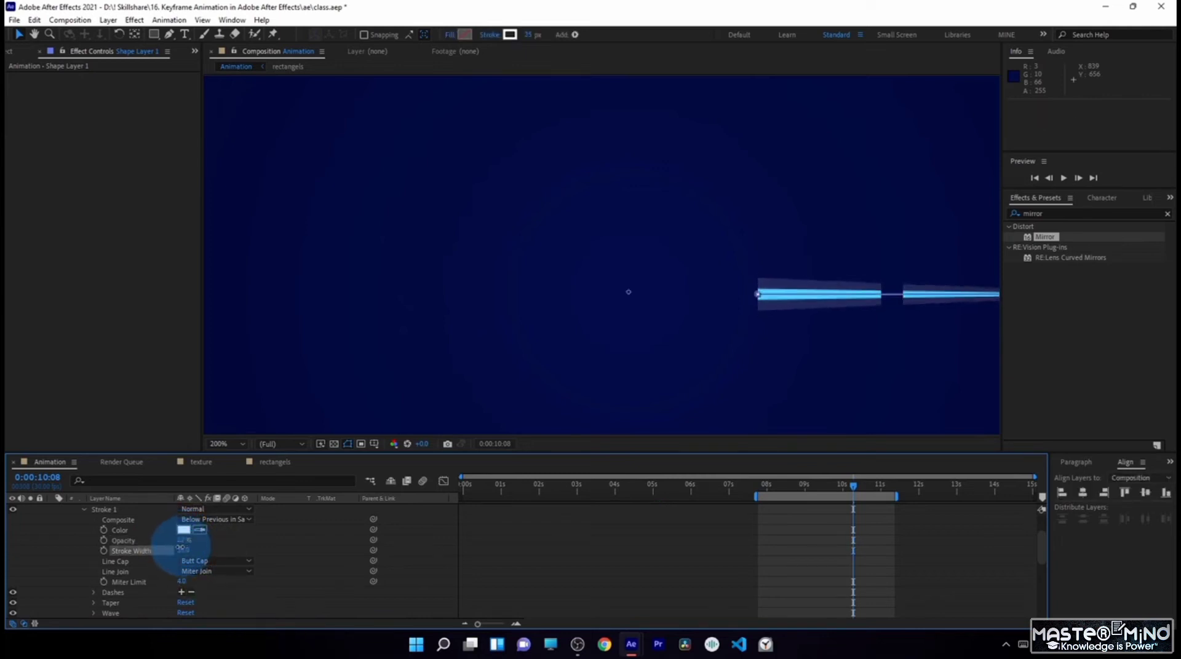
# - Set the line cap of the strokes in both Shape 2 and Shape 1 to Round Cap
pyautogui.click(215, 561)
pyautogui.click(197, 587)
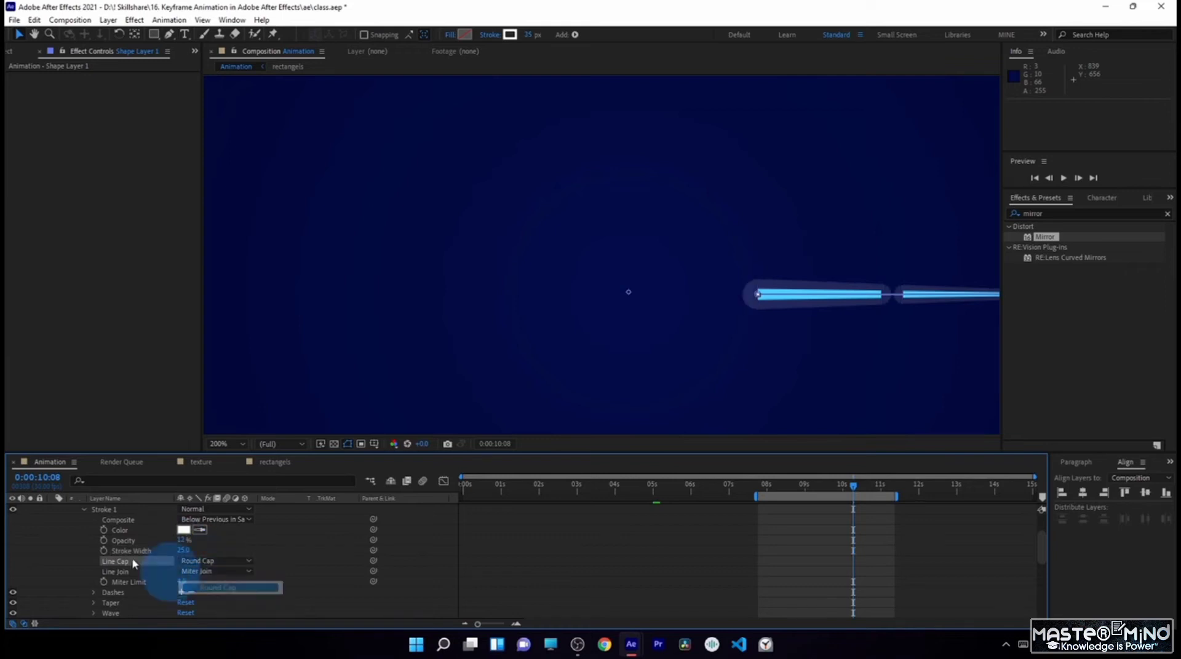
pyautogui.scroll(2, 81, 556)
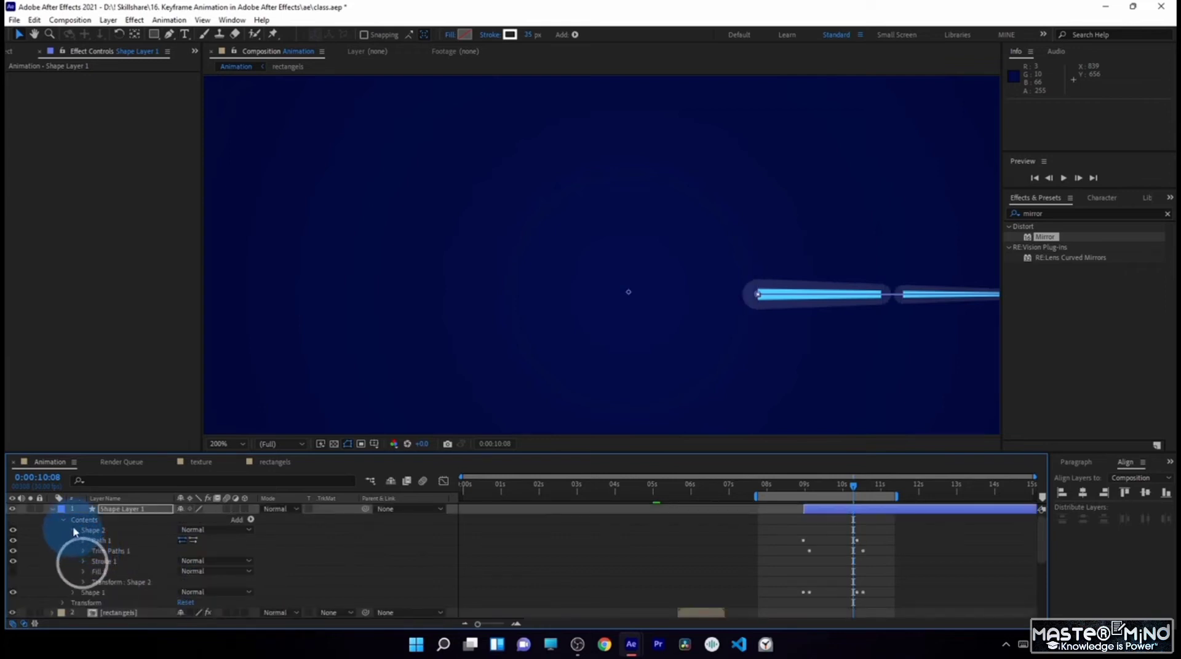
pyautogui.click(74, 529)
pyautogui.click(74, 543)
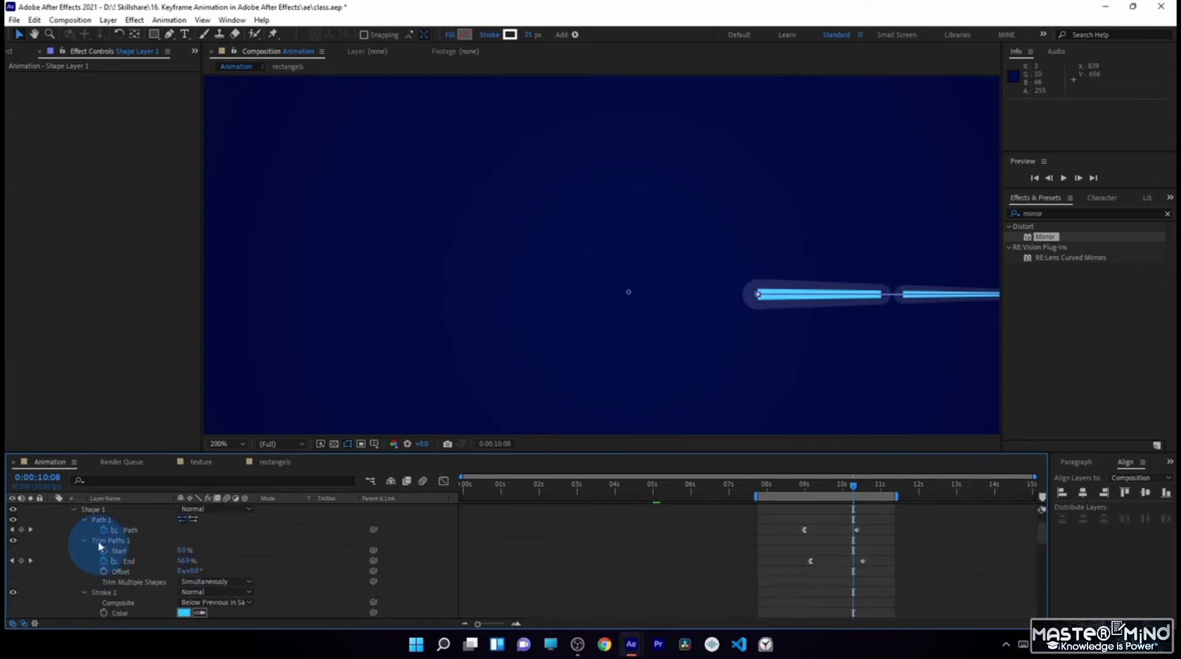
pyautogui.click(86, 593)
pyautogui.scroll(-2, 119, 586)
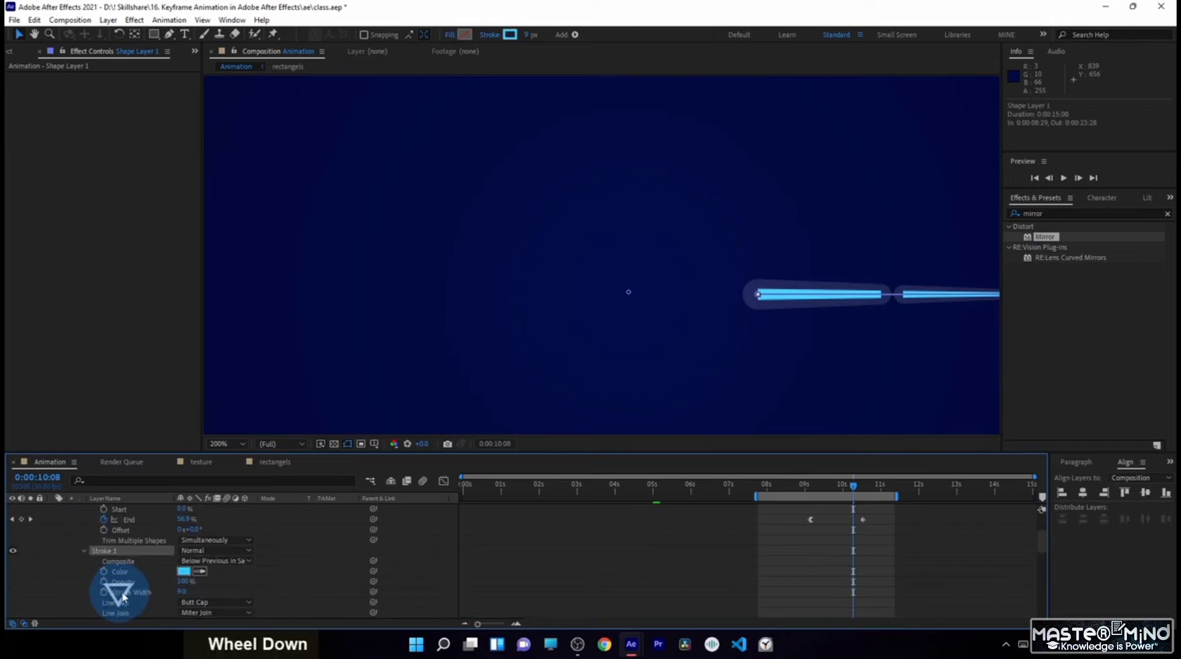
pyautogui.click(194, 603)
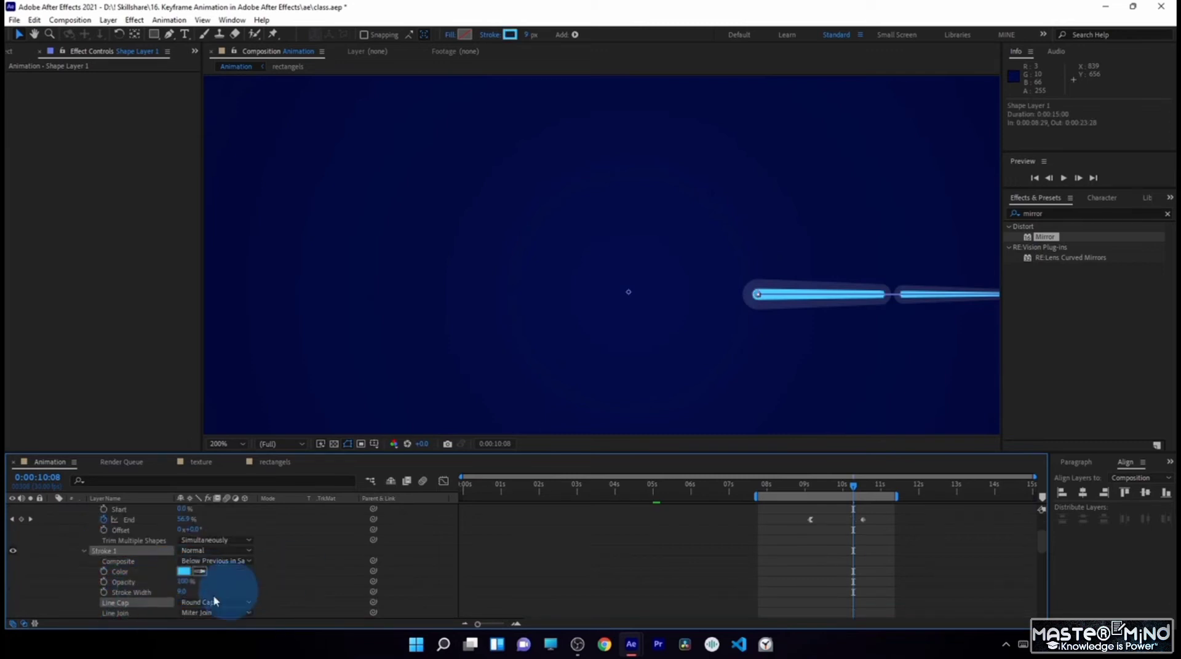
pyautogui.click(273, 577)
pyautogui.scroll(3, 151, 540)
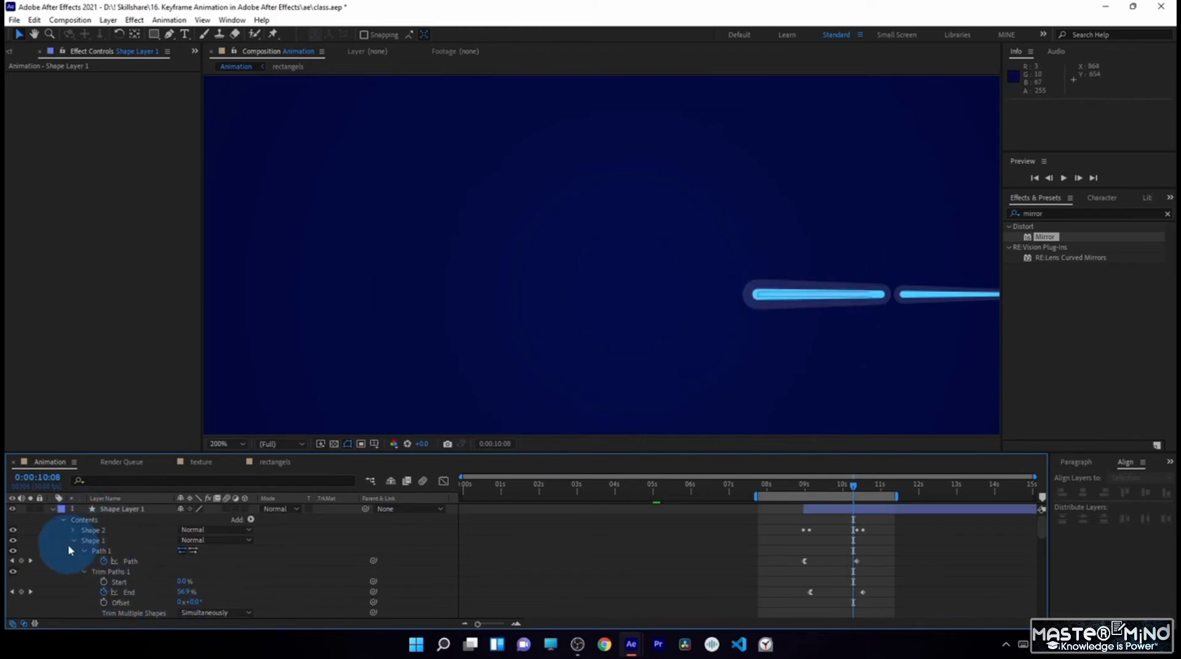
# - Add a Repeater to the contents of Shape Layer 1 and set its copies to 8
pyautogui.click(69, 542)
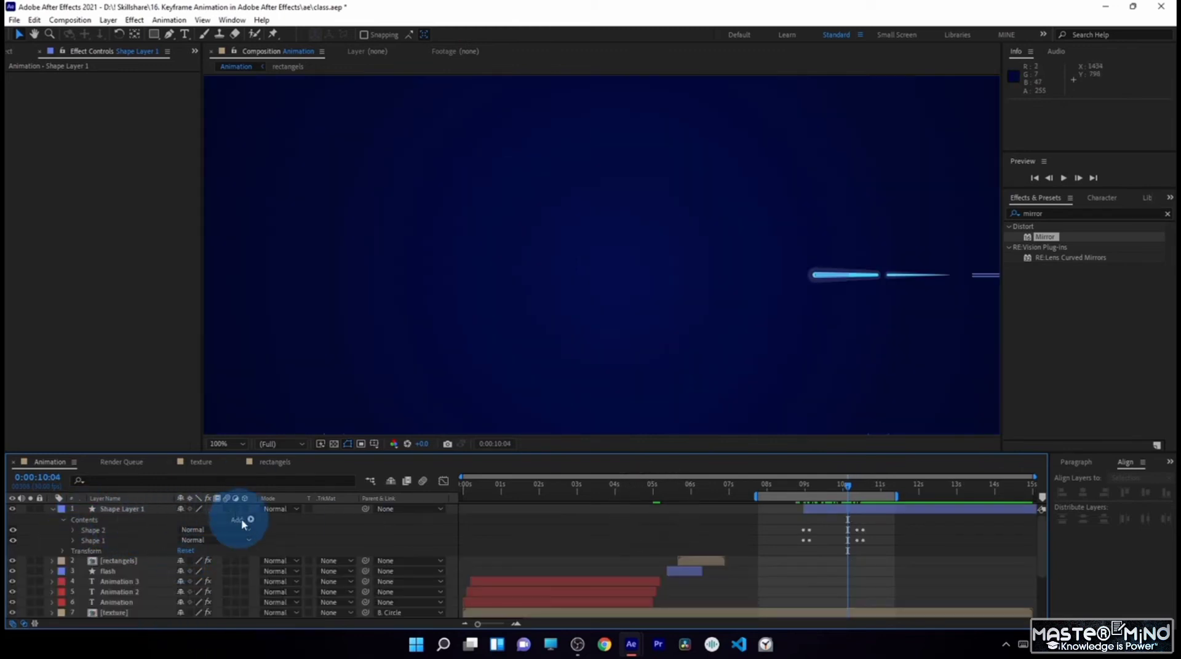
pyautogui.click(241, 521)
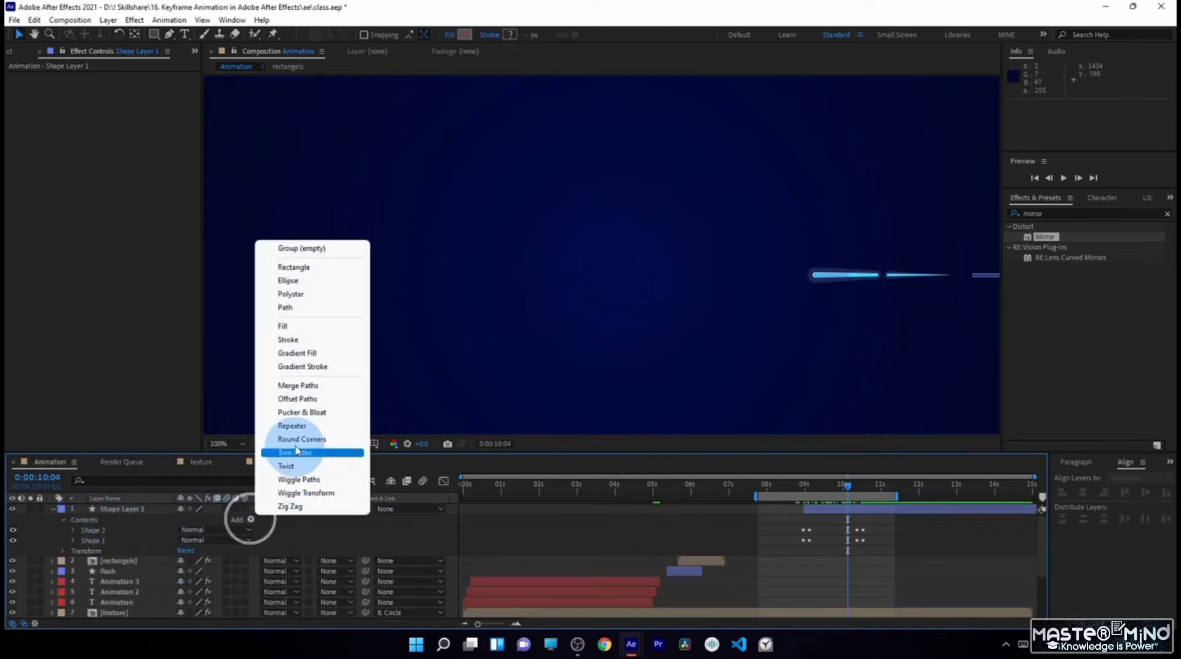
pyautogui.click(301, 427)
pyautogui.click(73, 550)
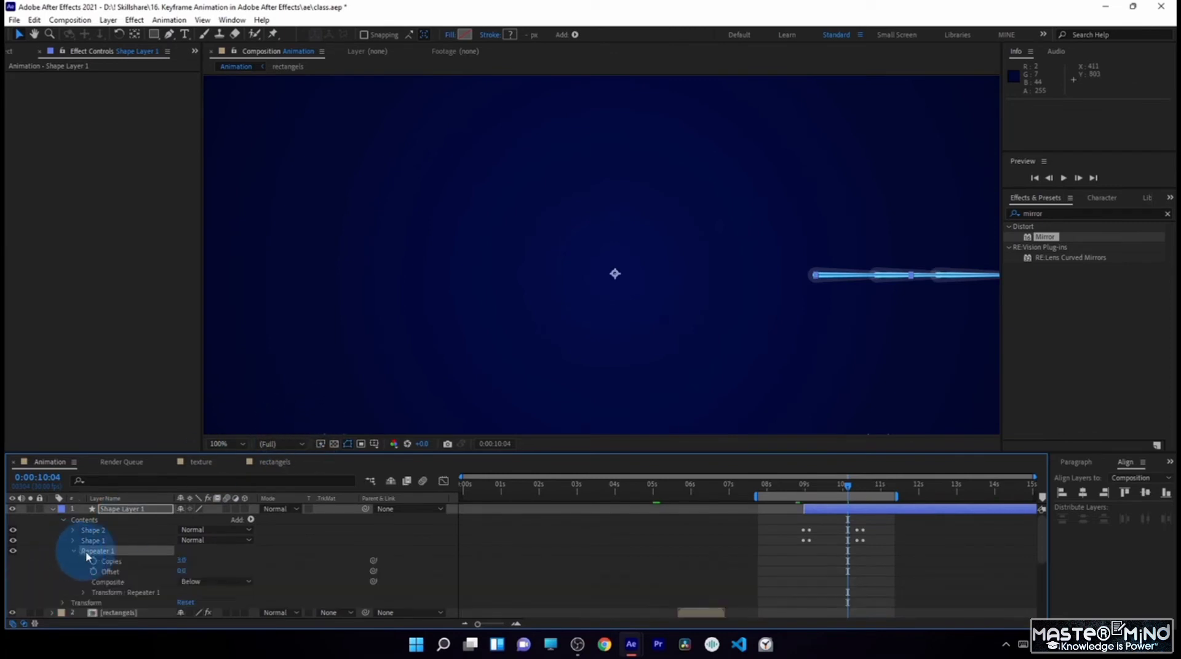
pyautogui.press('Return')
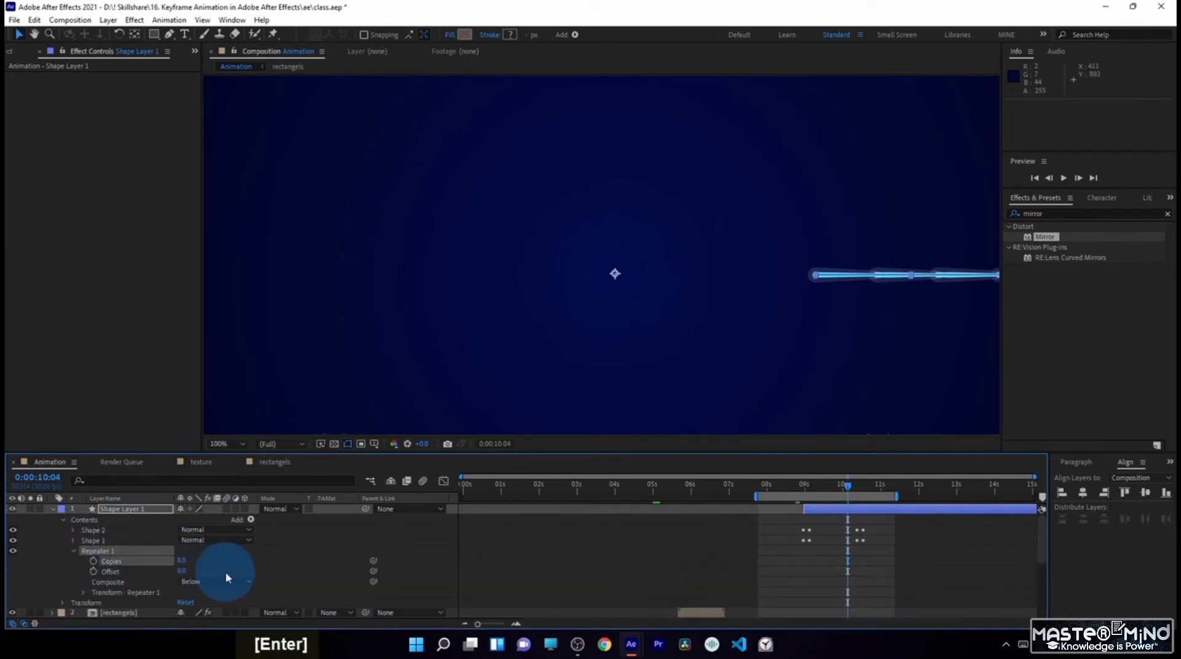
# - Set Repeater 1's transform position to 0, 0 and its rotation to 45° so the lines radiate around the centre
pyautogui.click(83, 593)
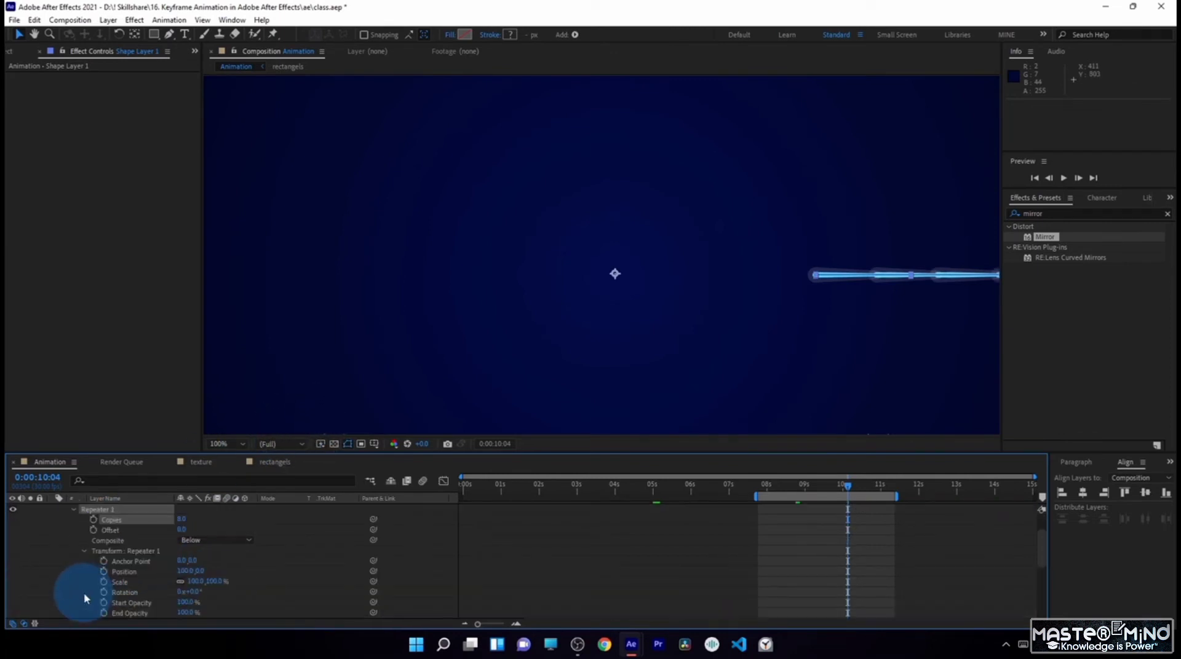
pyautogui.doubleClick(184, 570)
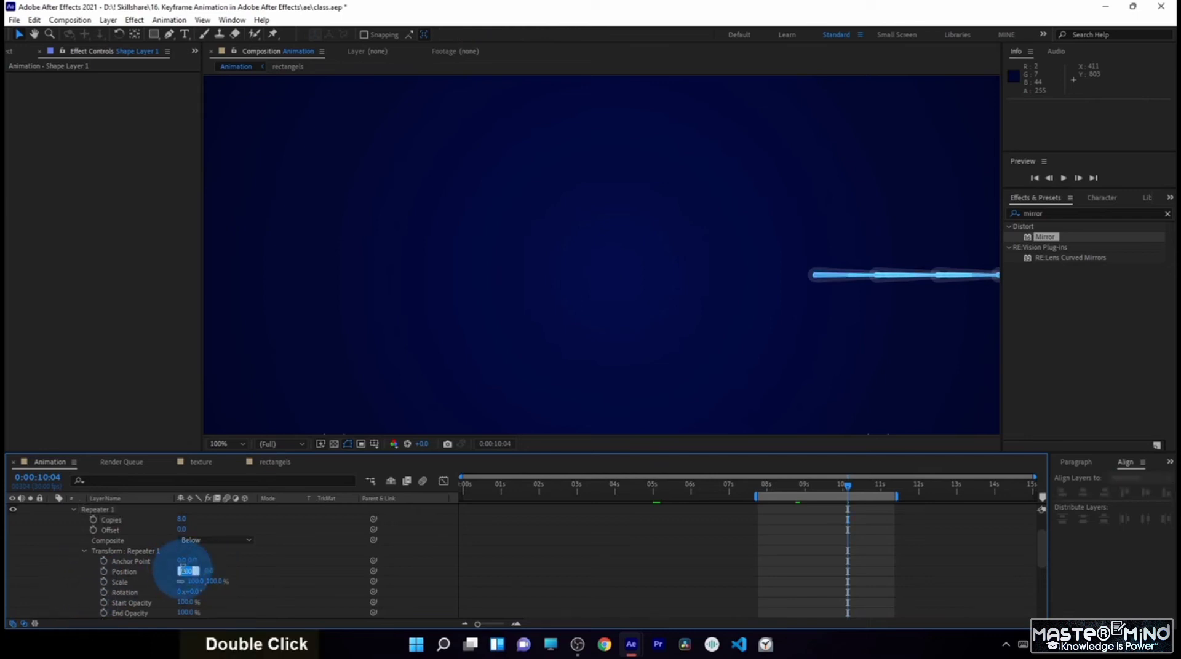
pyautogui.write('0')
pyautogui.press('Return')
pyautogui.click(192, 591)
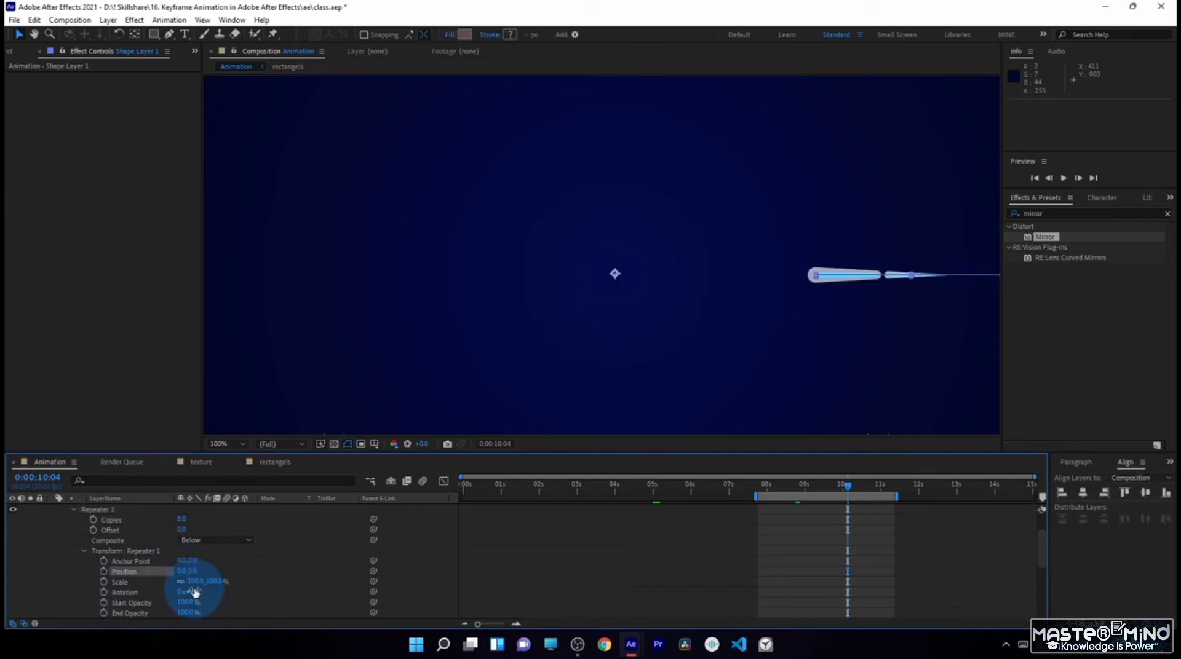
pyautogui.moveTo(195, 592); pyautogui.dragTo(224, 592)
pyautogui.click(196, 592)
pyautogui.write('45')
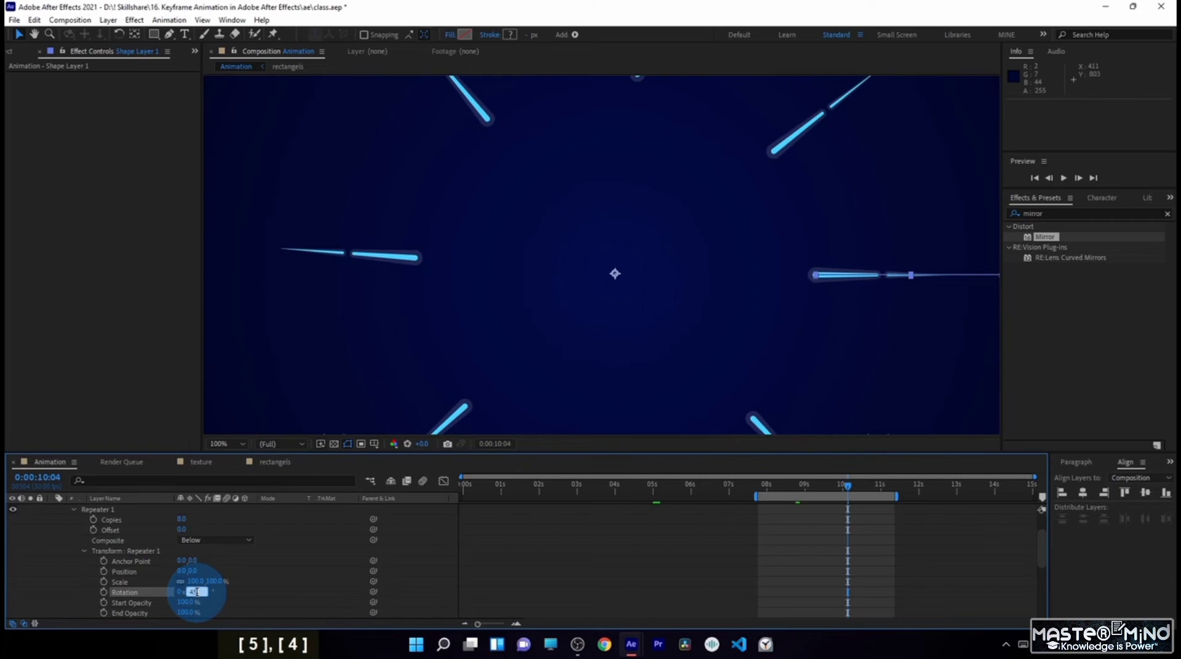
pyautogui.press('Return')
# - Move the final Trim Paths End keyframes of both shapes to 0:00:10:11, in line with the final Path keyframes
pyautogui.scroll(-2, 641, 327)
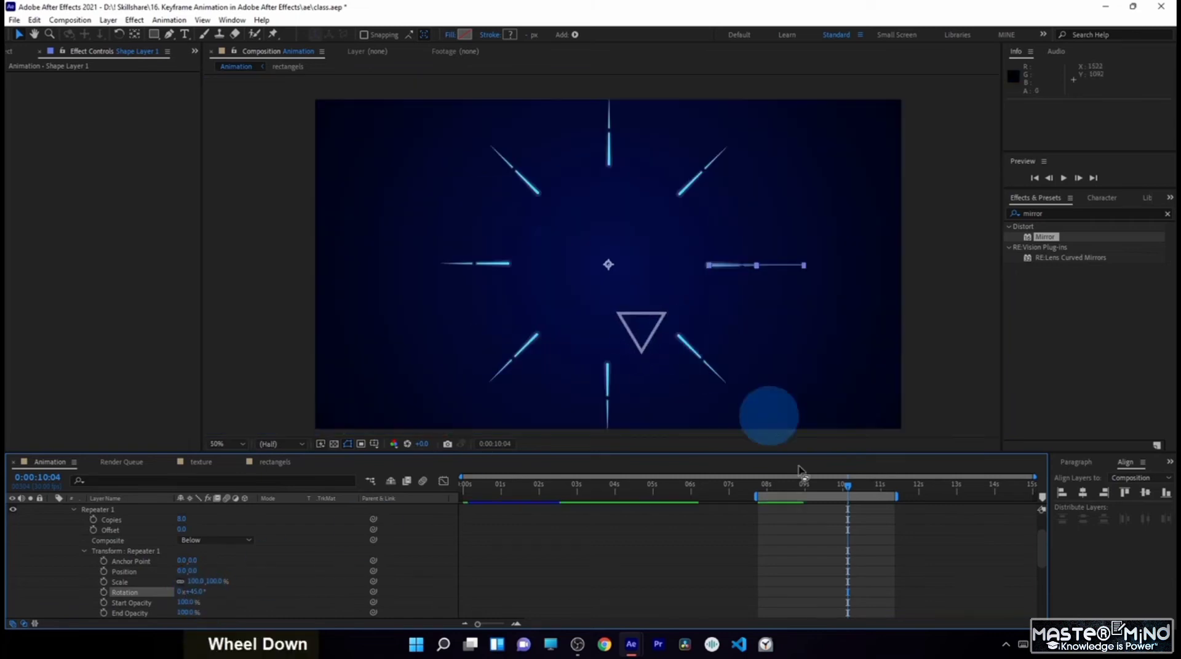
pyautogui.moveTo(799, 484); pyautogui.dragTo(865, 515)
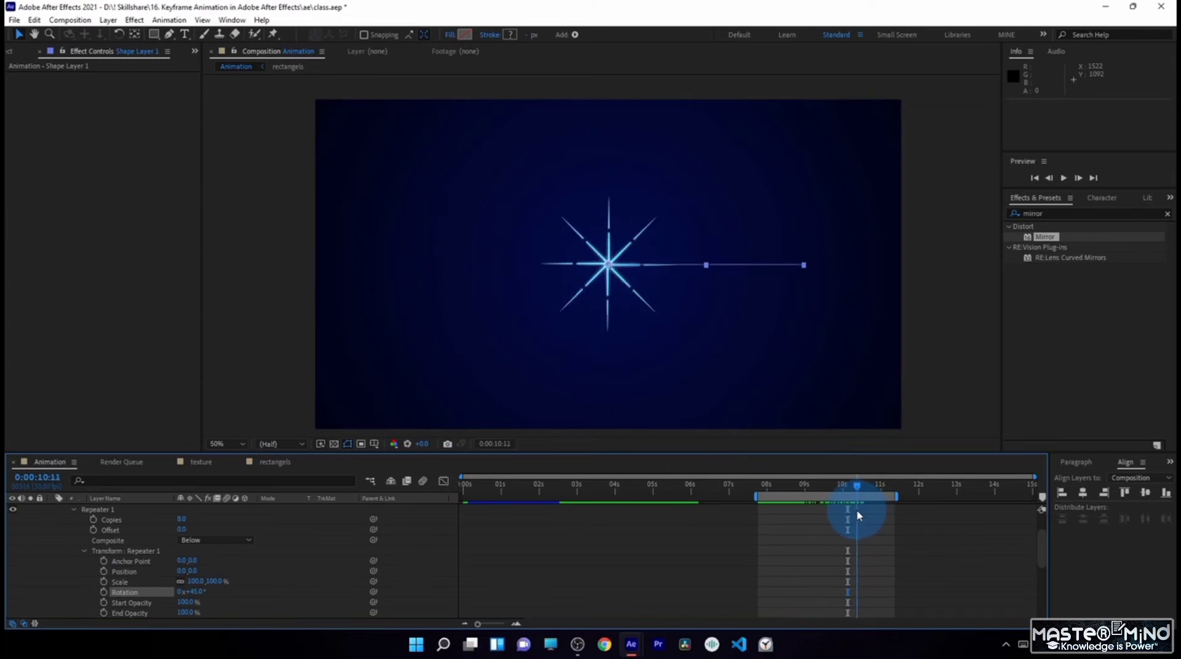
pyautogui.scroll(3, 137, 501)
pyautogui.click(142, 509)
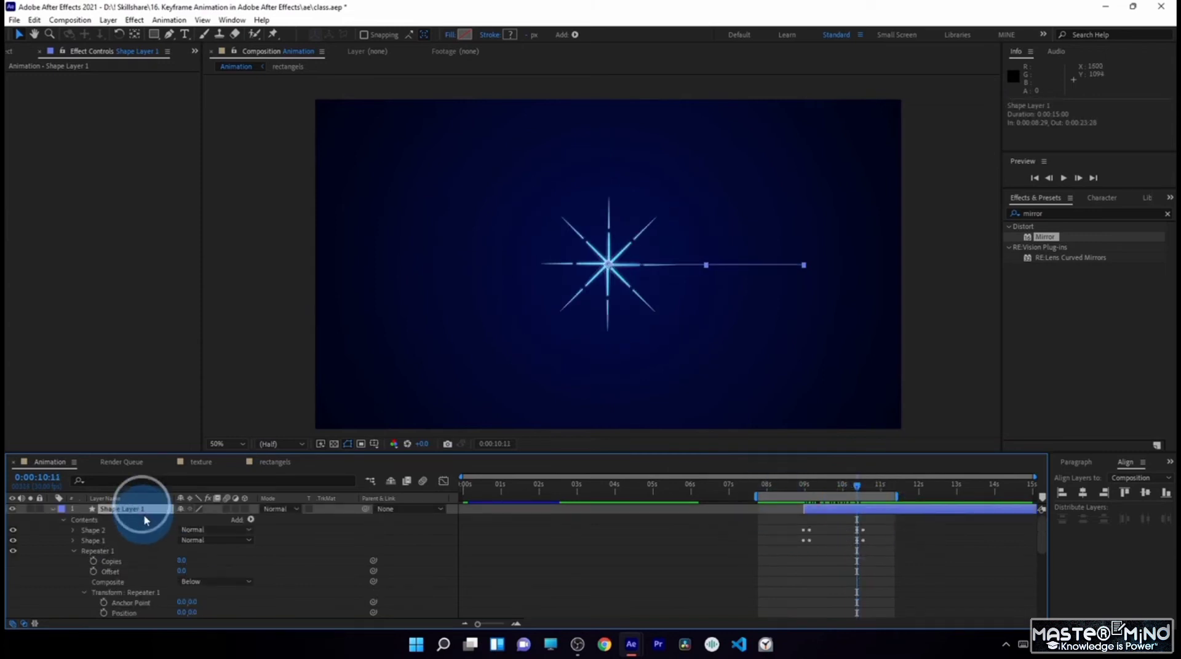
pyautogui.press('u')
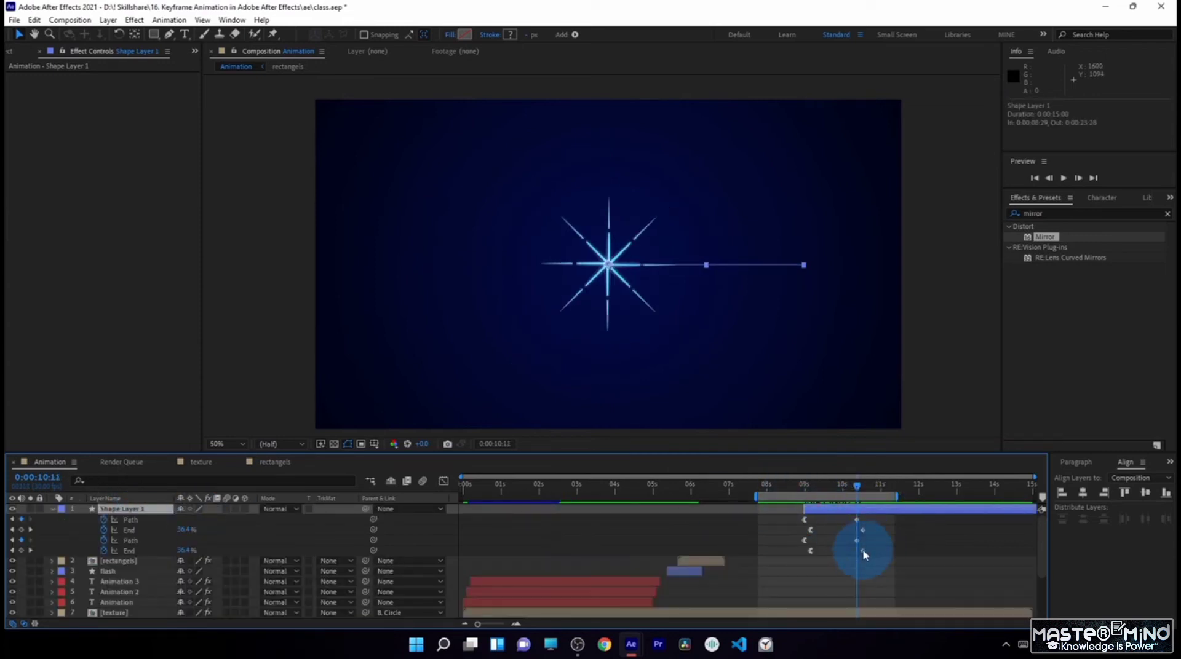
pyautogui.moveTo(856, 489); pyautogui.dragTo(847, 510)
# - Shorten the dash length in Shape 1's stroke, check the converging rays over time, and collapse Shape Layer 1
pyautogui.click(81, 557)
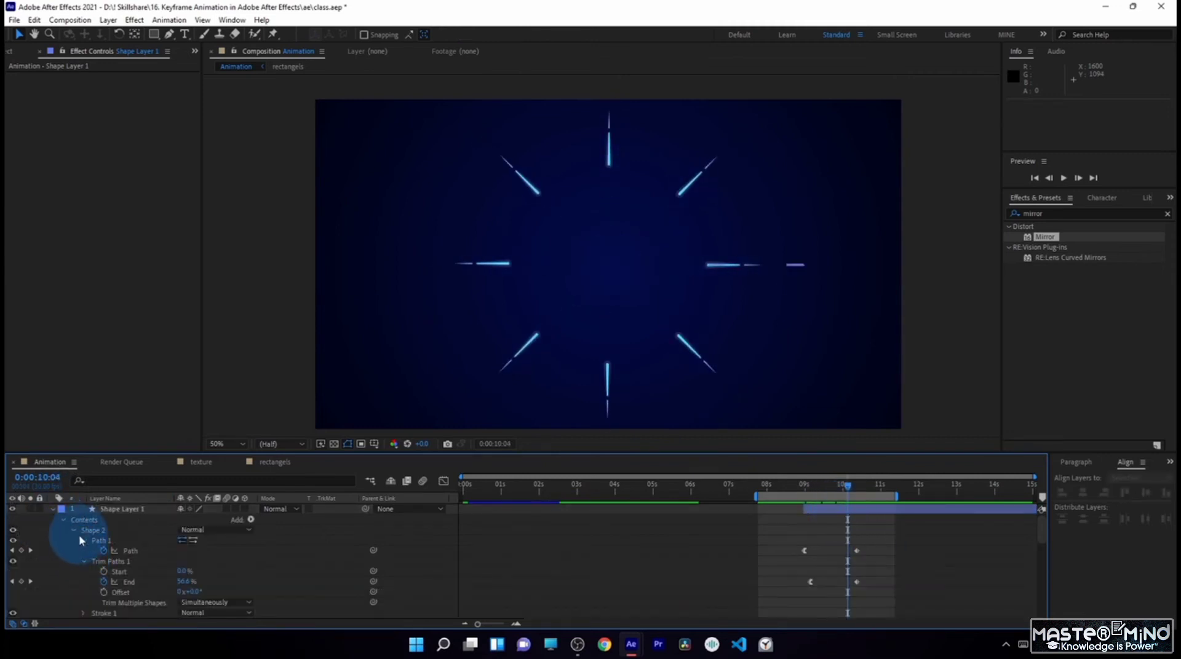
pyautogui.scroll(-2, 80, 540)
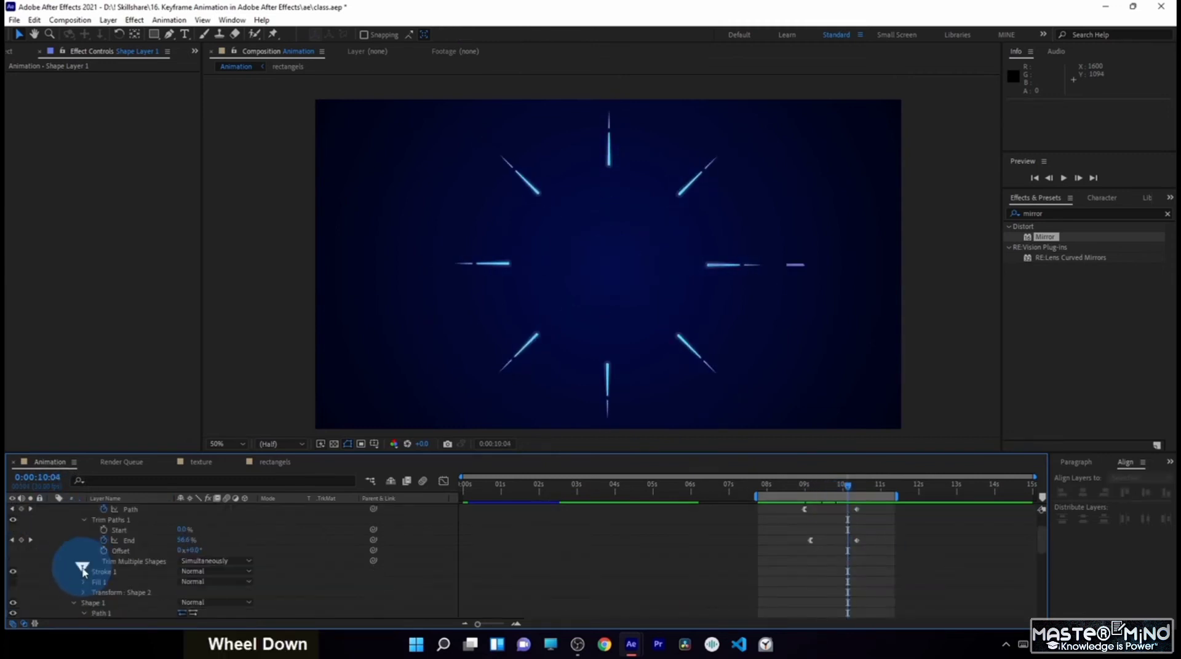
pyautogui.scroll(-2, 71, 609)
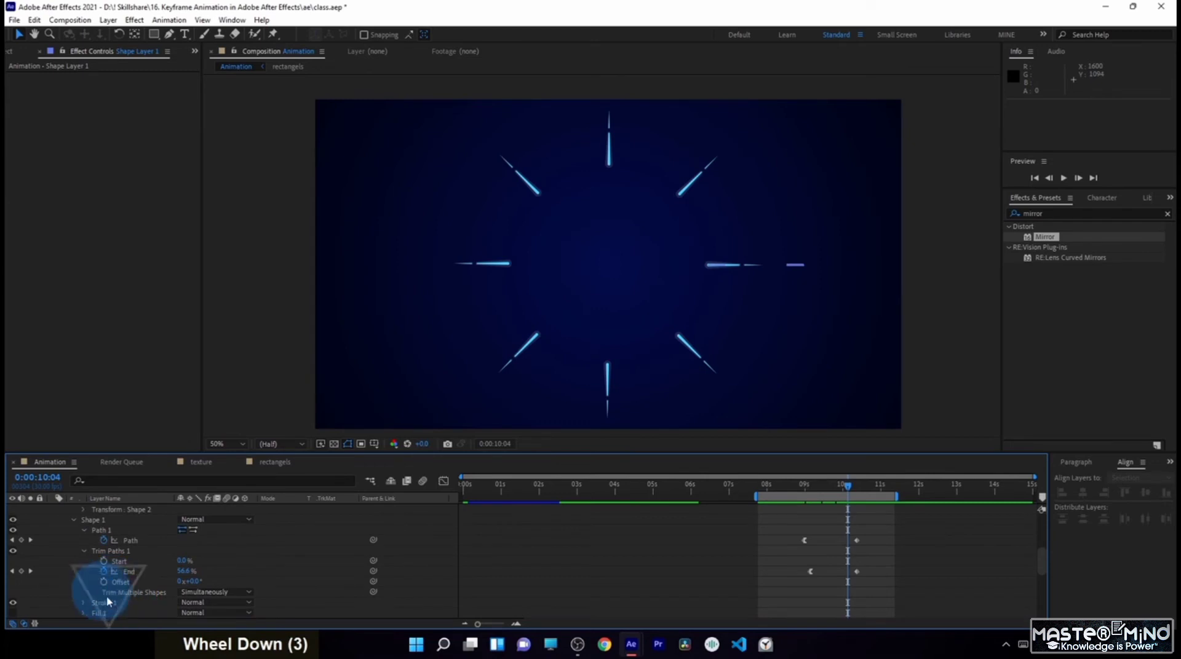
pyautogui.scroll(-1, 108, 600)
pyautogui.click(85, 561)
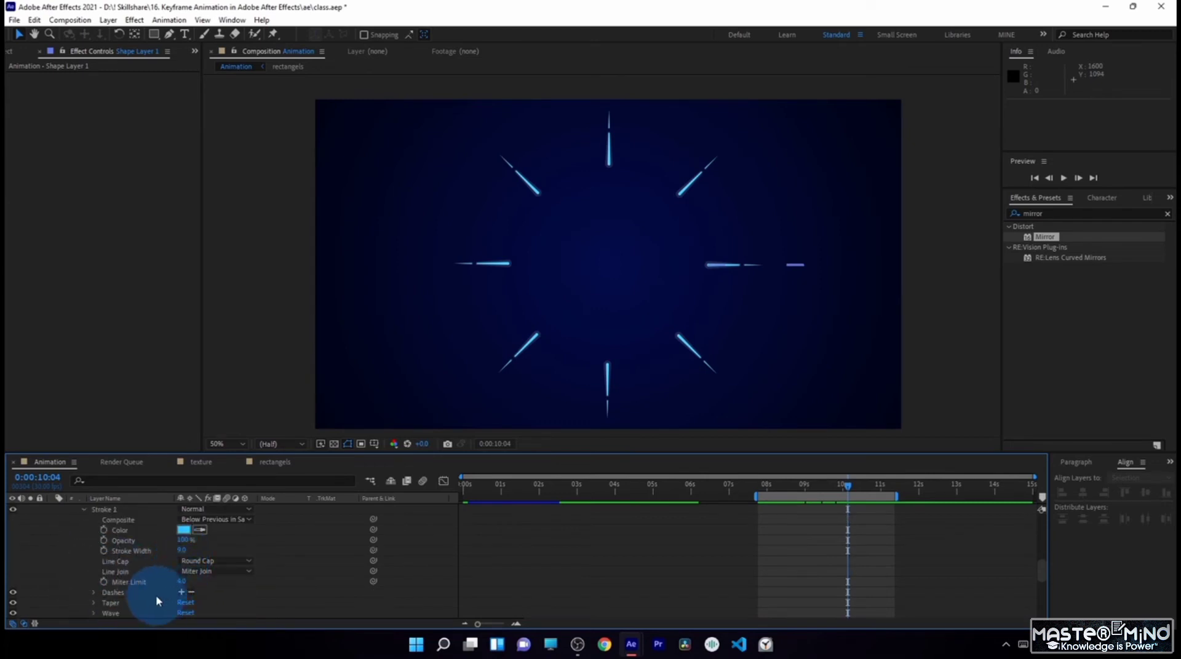
pyautogui.click(92, 594)
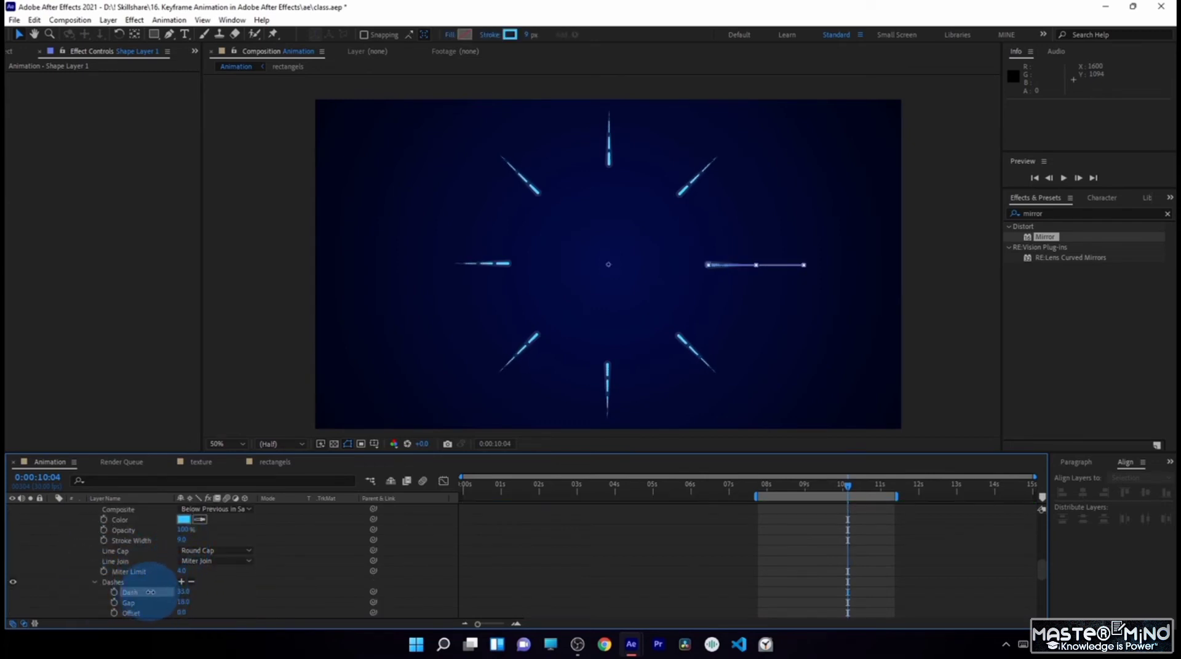
pyautogui.moveTo(785, 490); pyautogui.dragTo(854, 501)
pyautogui.scroll(6, 61, 520)
pyautogui.click(53, 511)
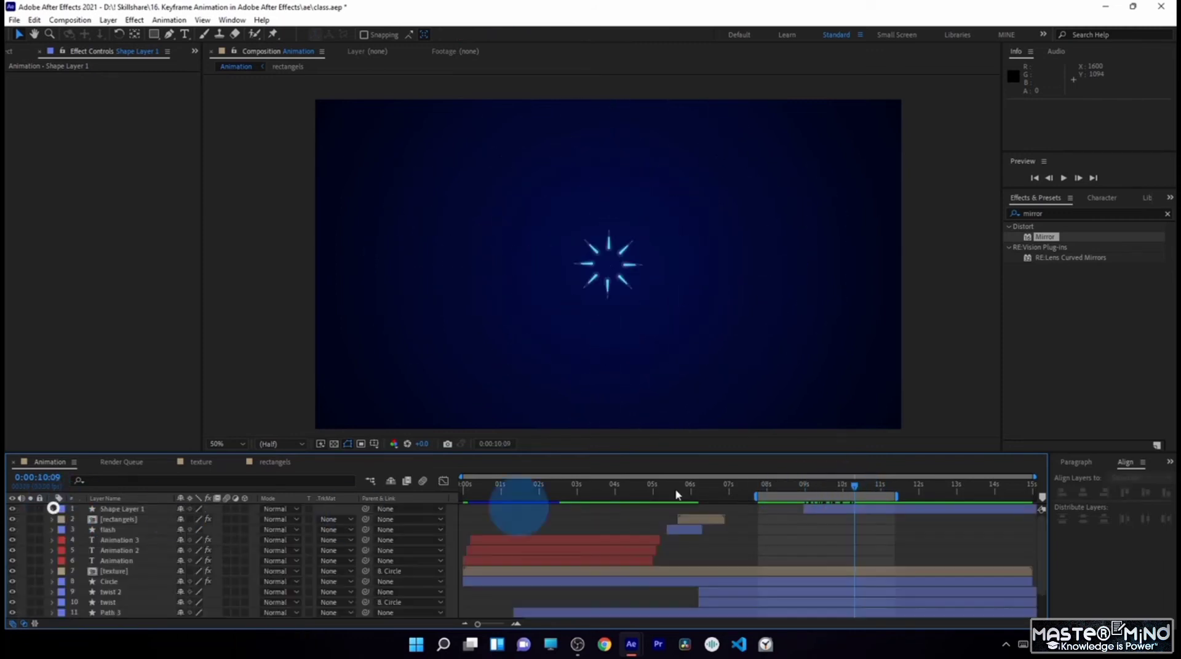
# - Shift Shape Layer 1 earlier to start at about 8.4 seconds and extend the work area back to the composition's start
pyautogui.moveTo(742, 482); pyautogui.dragTo(566, 548)
pyautogui.click(827, 512)
pyautogui.click(817, 535)
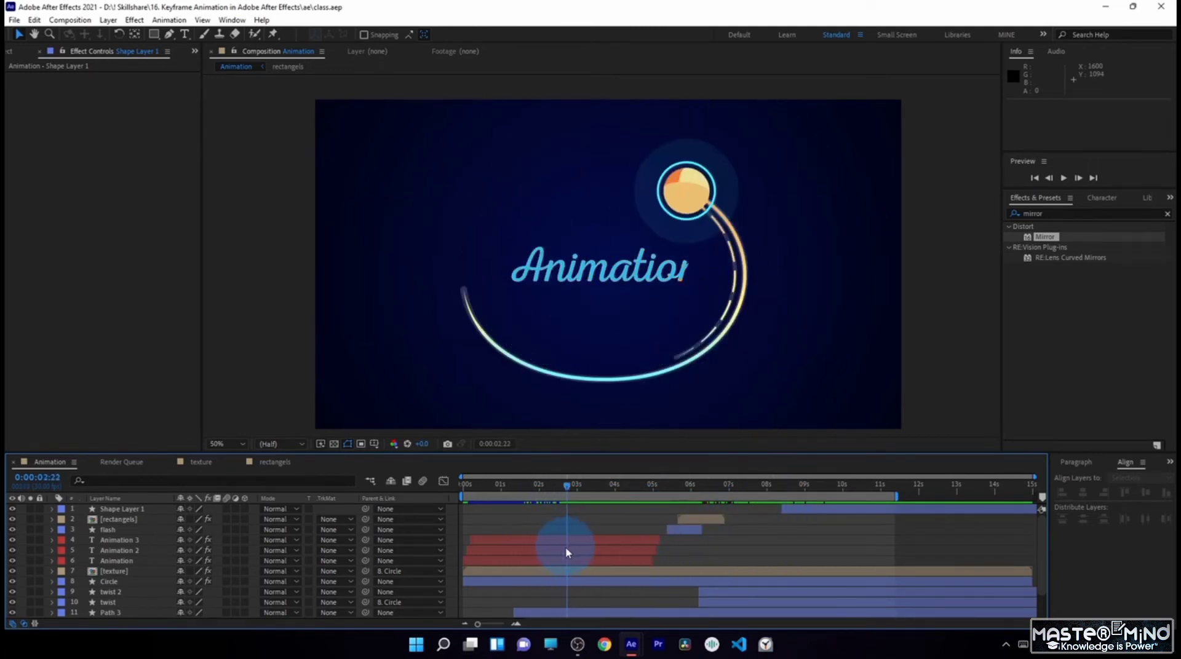
# - Create a white 1920 × 1080 solid named flare with the current time at 0:00:02:14
pyautogui.moveTo(561, 483); pyautogui.dragTo(588, 511)
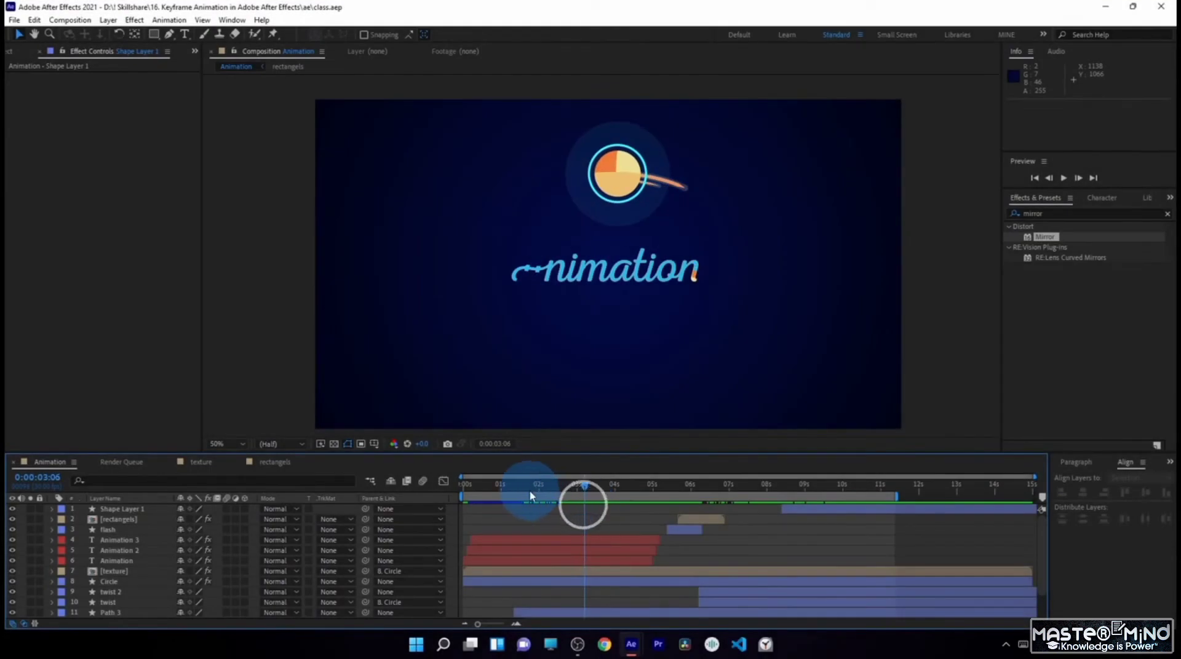
pyautogui.moveTo(522, 494); pyautogui.dragTo(557, 487)
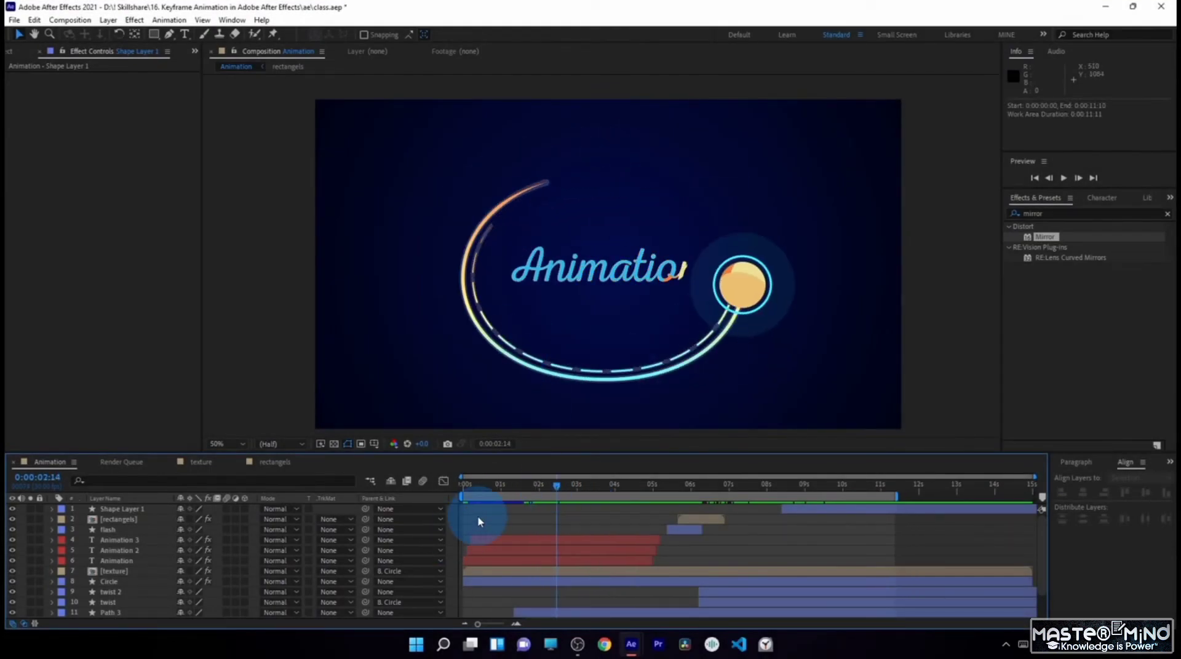
pyautogui.click(107, 20)
pyautogui.moveTo(258, 34)
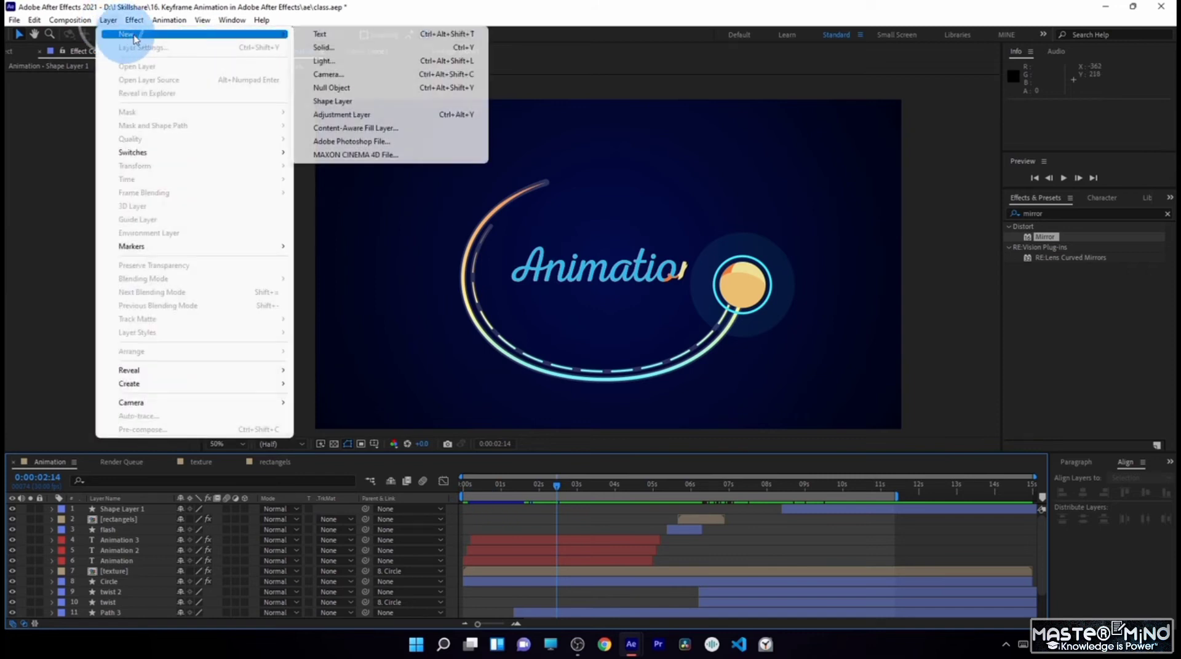
pyautogui.click(334, 49)
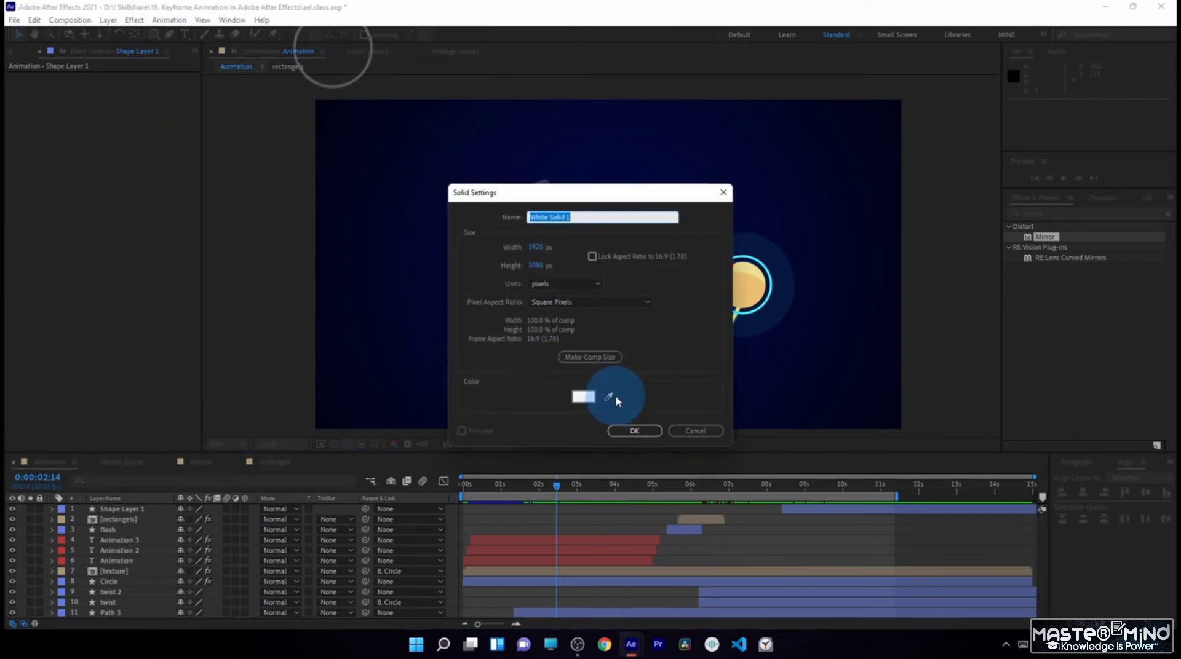
pyautogui.write('flare')
pyautogui.press('Return')
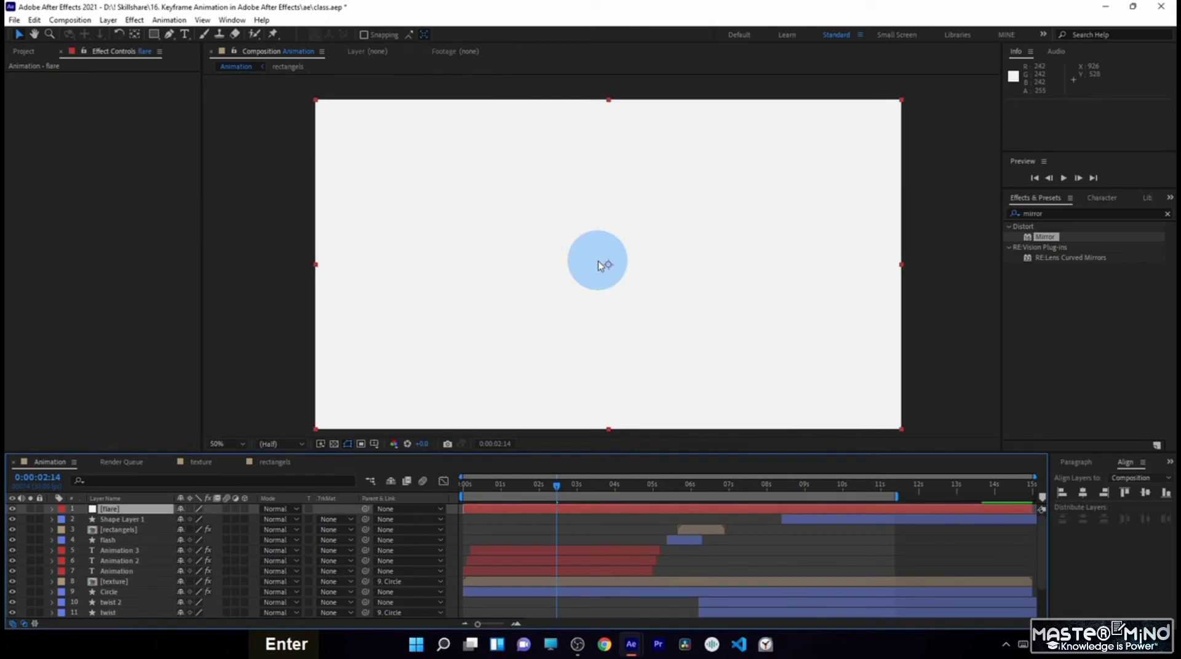
# - Draw a closed, curved four-point Pen tool mask on the flare solid along the lower-left part of the circular trail
pyautogui.click(170, 37)
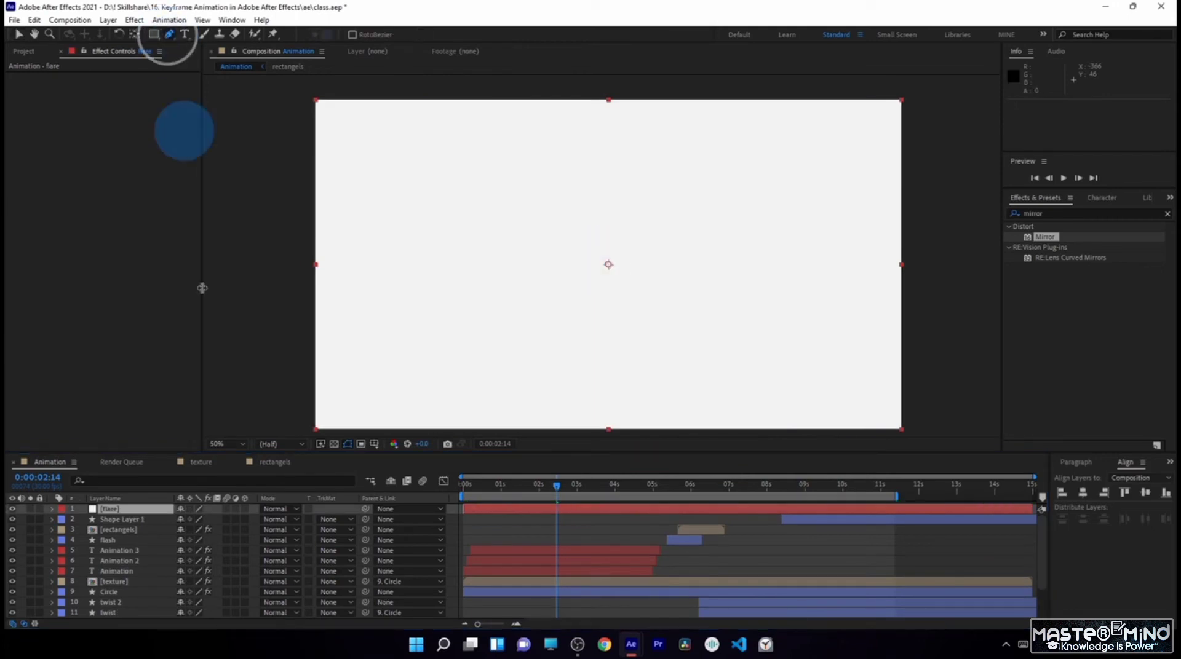
pyautogui.click(133, 512)
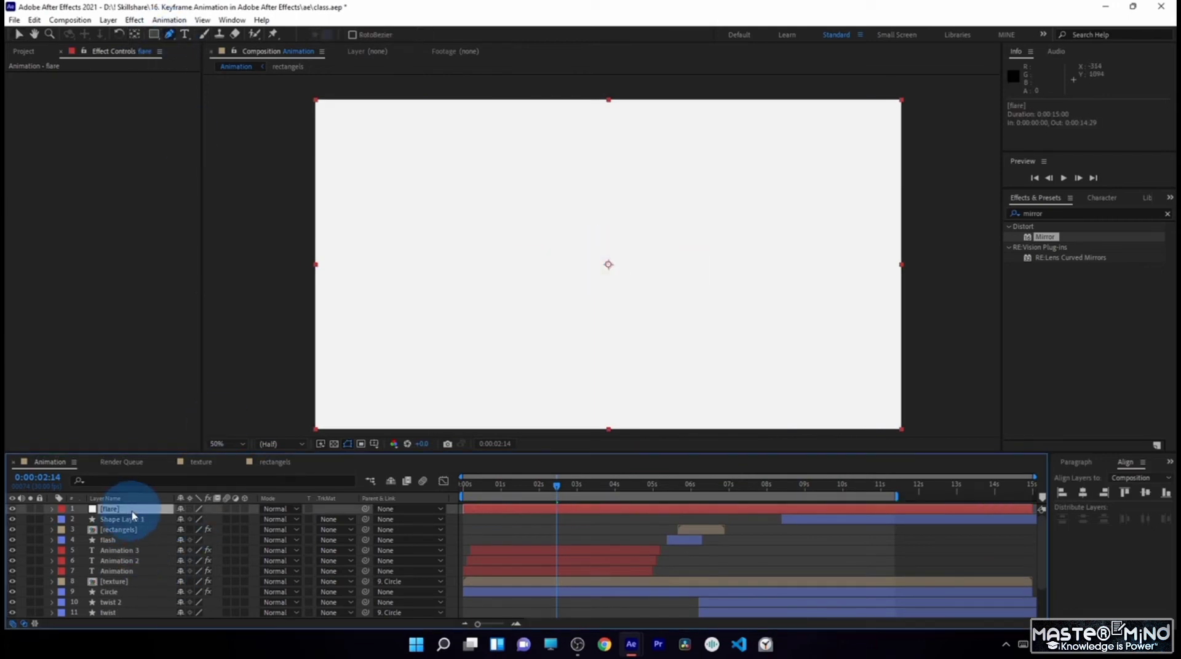
pyautogui.click(327, 507)
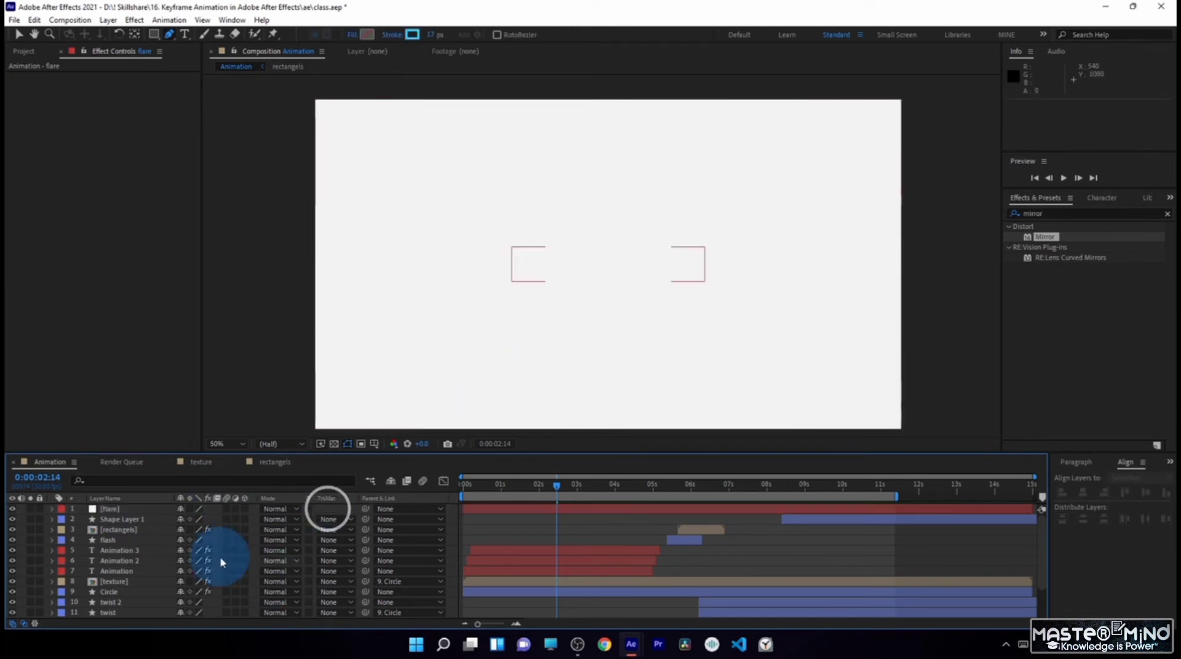
pyautogui.click(123, 512)
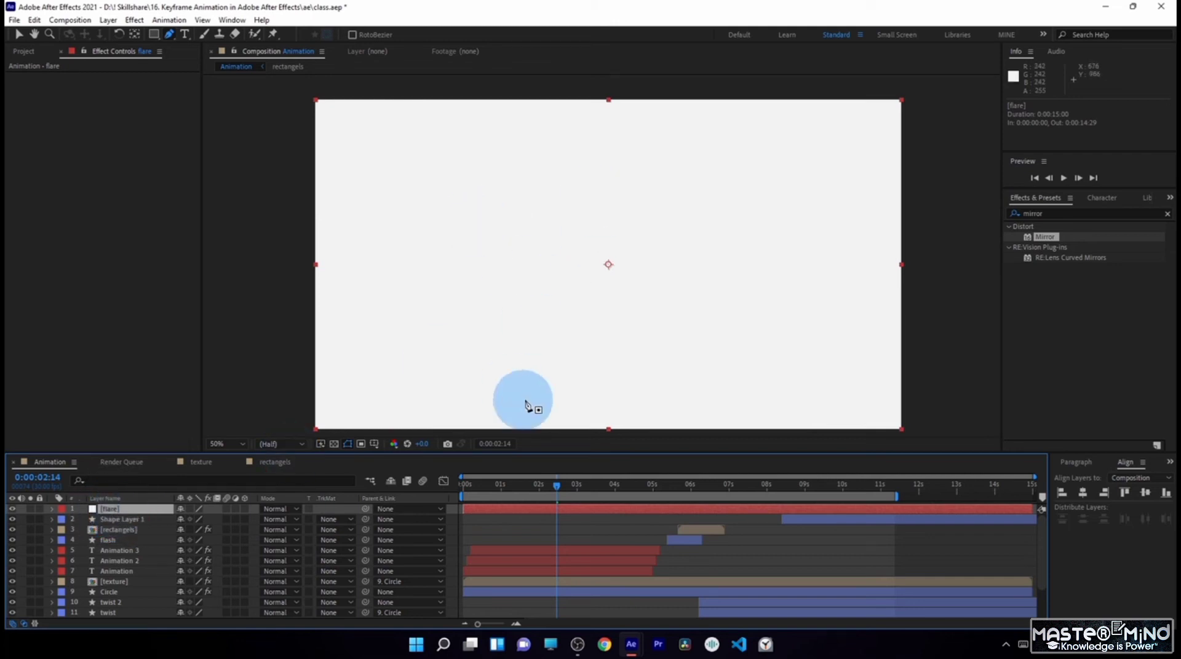
pyautogui.moveTo(450, 265); pyautogui.dragTo(458, 319)
pyautogui.moveTo(546, 384)
pyautogui.mouseDown()
pyautogui.moveTo(588, 402)
pyautogui.moveTo(617, 354)
pyautogui.moveTo(508, 320)
pyautogui.mouseUp()
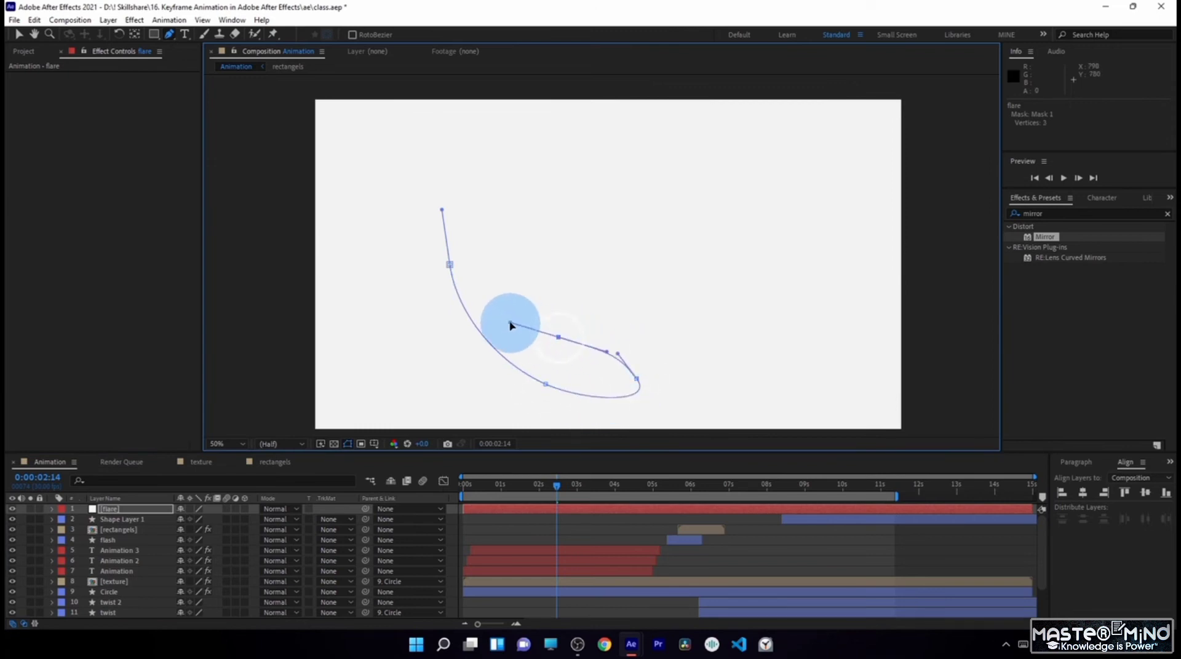
pyautogui.click(451, 265)
# - Reshape the flare mask by moving its vertices and curve handles so it covers the trail left of and below the text
pyautogui.moveTo(451, 265); pyautogui.dragTo(465, 238)
pyautogui.moveTo(503, 367); pyautogui.dragTo(459, 376)
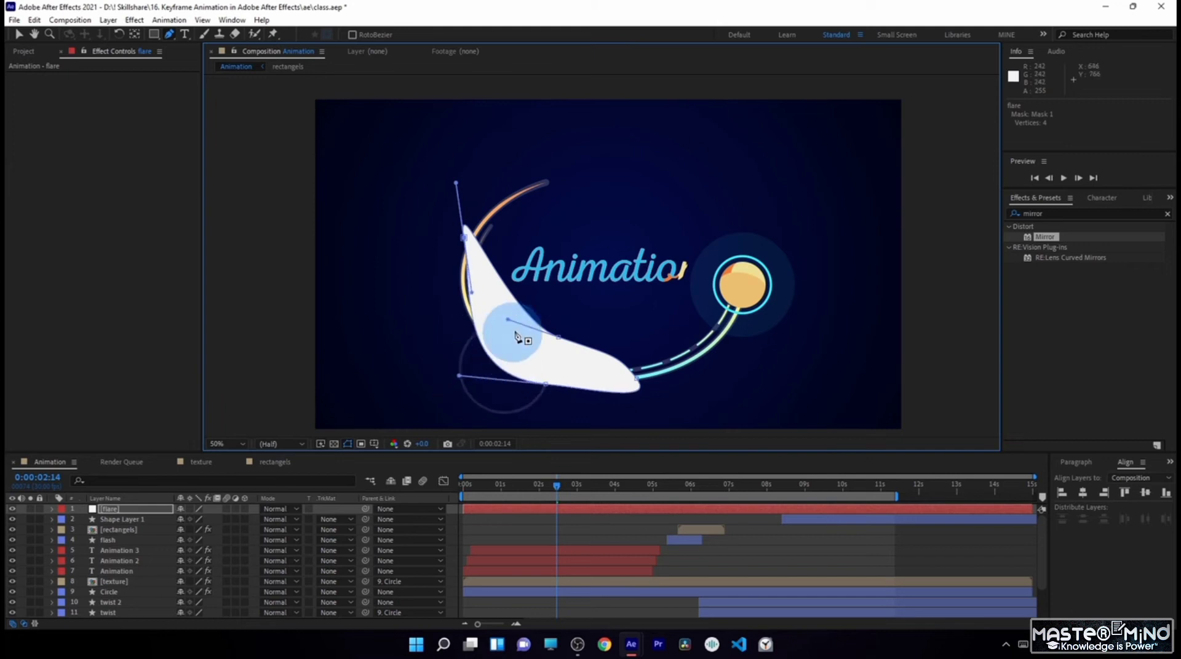
pyautogui.moveTo(508, 320); pyautogui.dragTo(491, 327)
pyautogui.moveTo(464, 238); pyautogui.dragTo(449, 257)
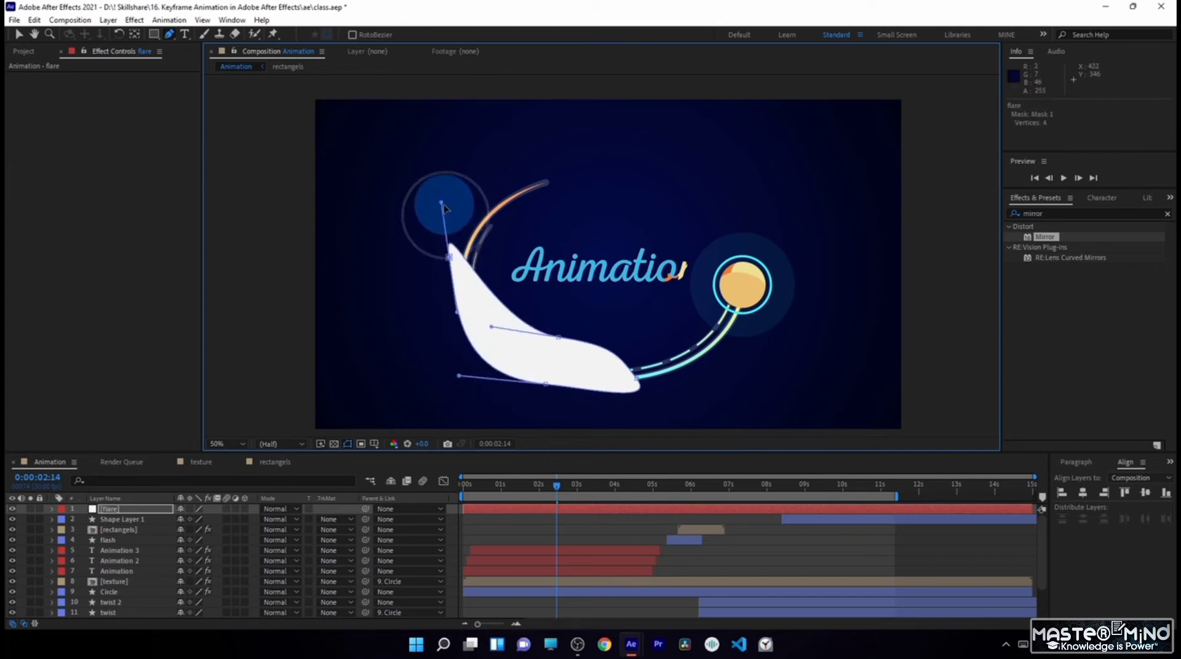
pyautogui.moveTo(441, 203); pyautogui.dragTo(477, 153)
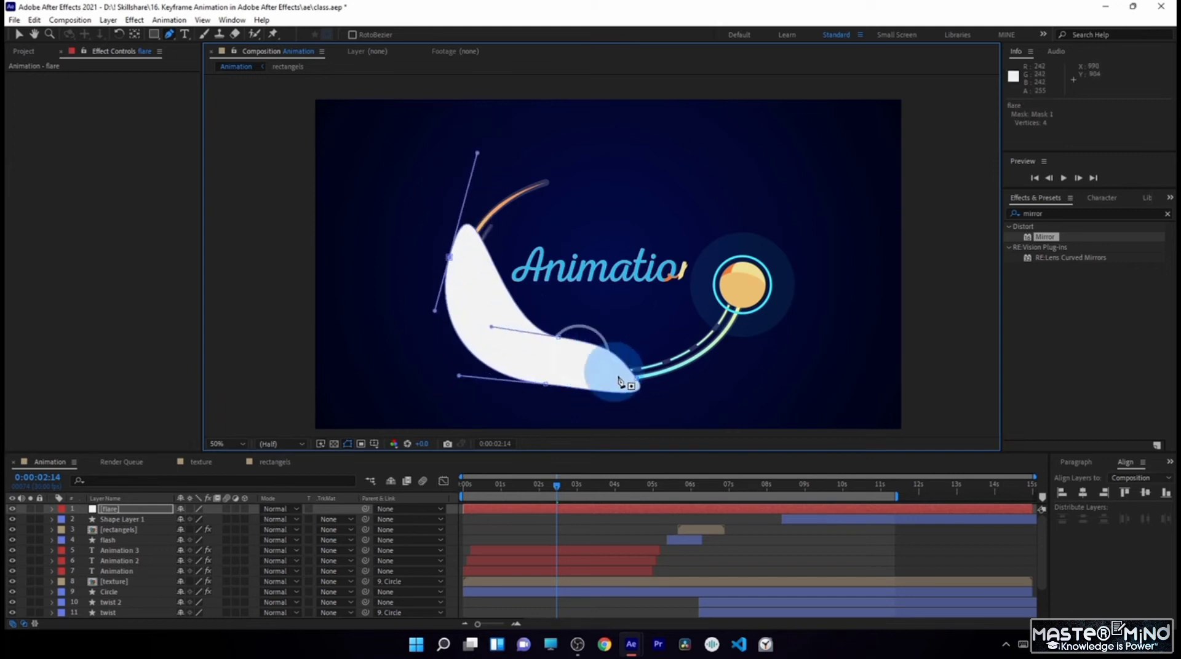
pyautogui.moveTo(546, 385); pyautogui.dragTo(542, 401)
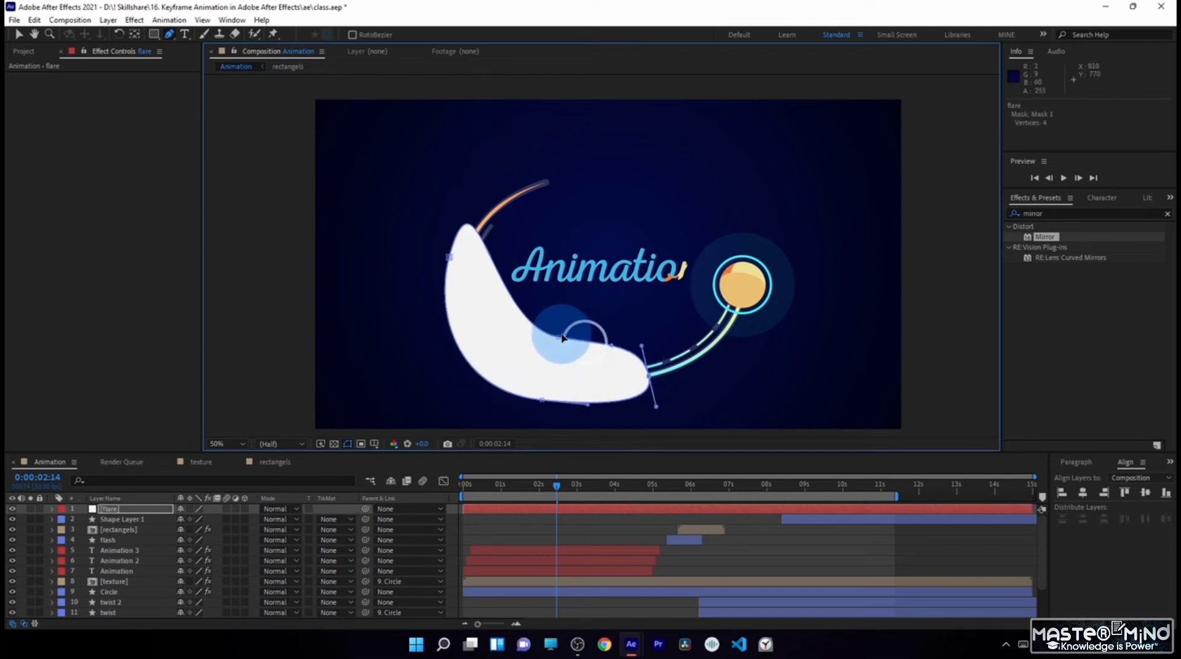
pyautogui.moveTo(558, 337); pyautogui.dragTo(559, 341)
pyautogui.moveTo(450, 257); pyautogui.dragTo(460, 238)
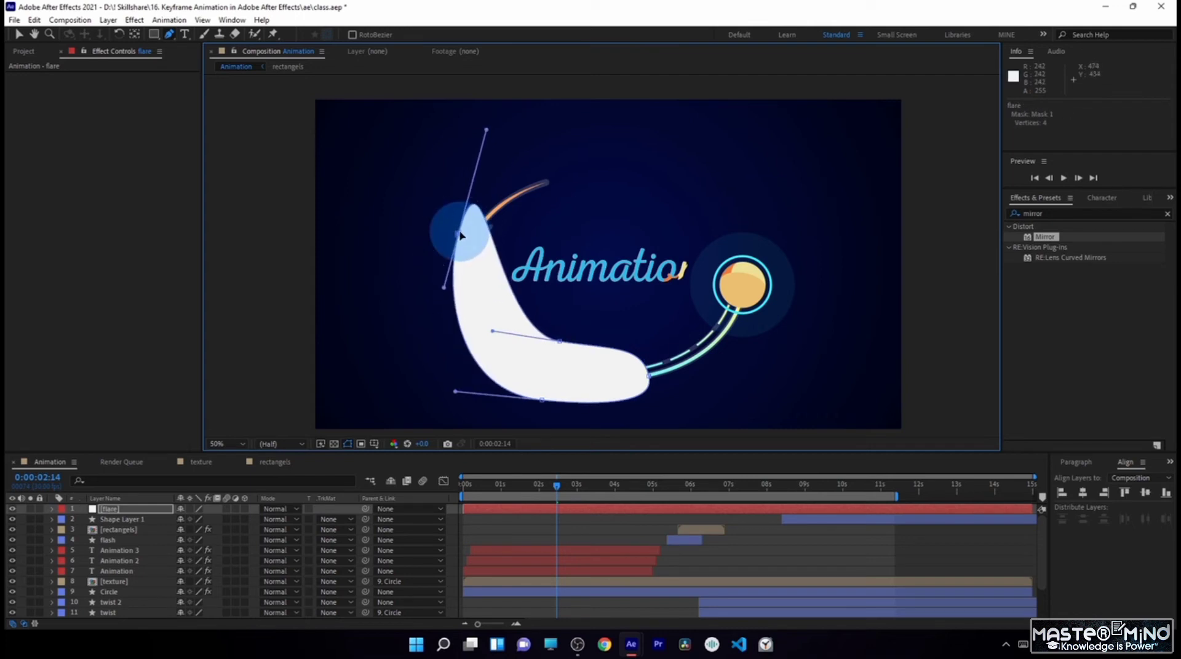
# - Convert the flare mask's uppermost vertex to a sharp point, reposition it, and adjust the handles of the two lower curves
pyautogui.keyDown('alt'); pyautogui.click(459, 234); pyautogui.keyUp('alt')
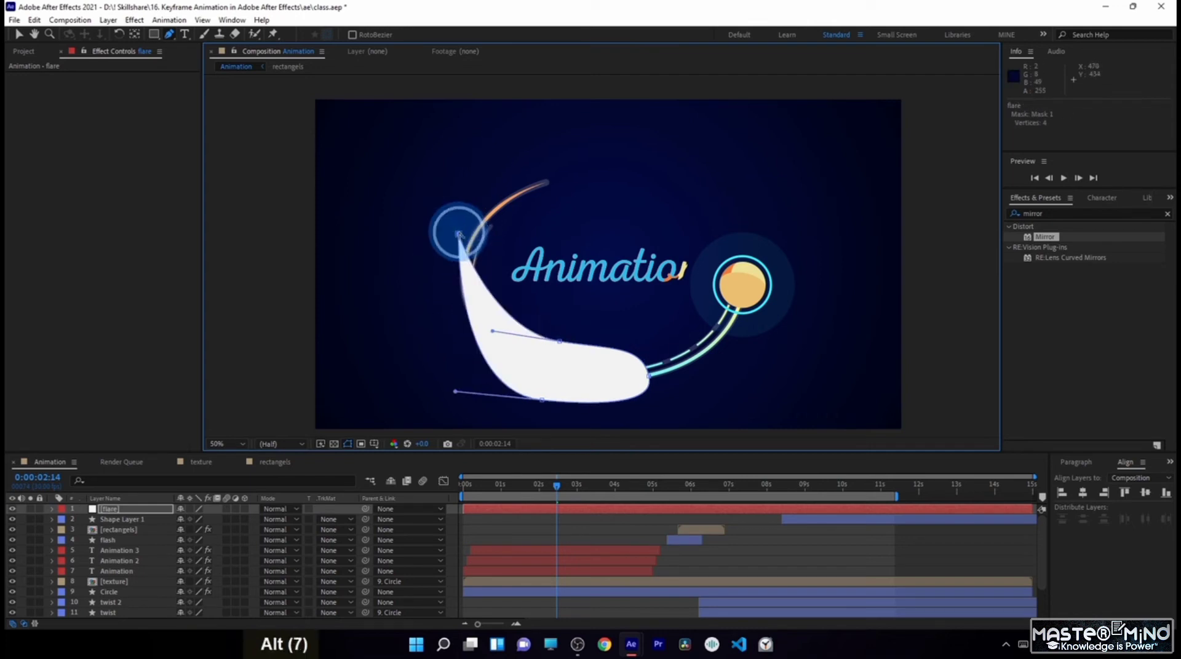
pyautogui.moveTo(459, 234); pyautogui.dragTo(471, 220)
pyautogui.moveTo(456, 391); pyautogui.dragTo(390, 381)
pyautogui.moveTo(492, 332); pyautogui.dragTo(501, 354)
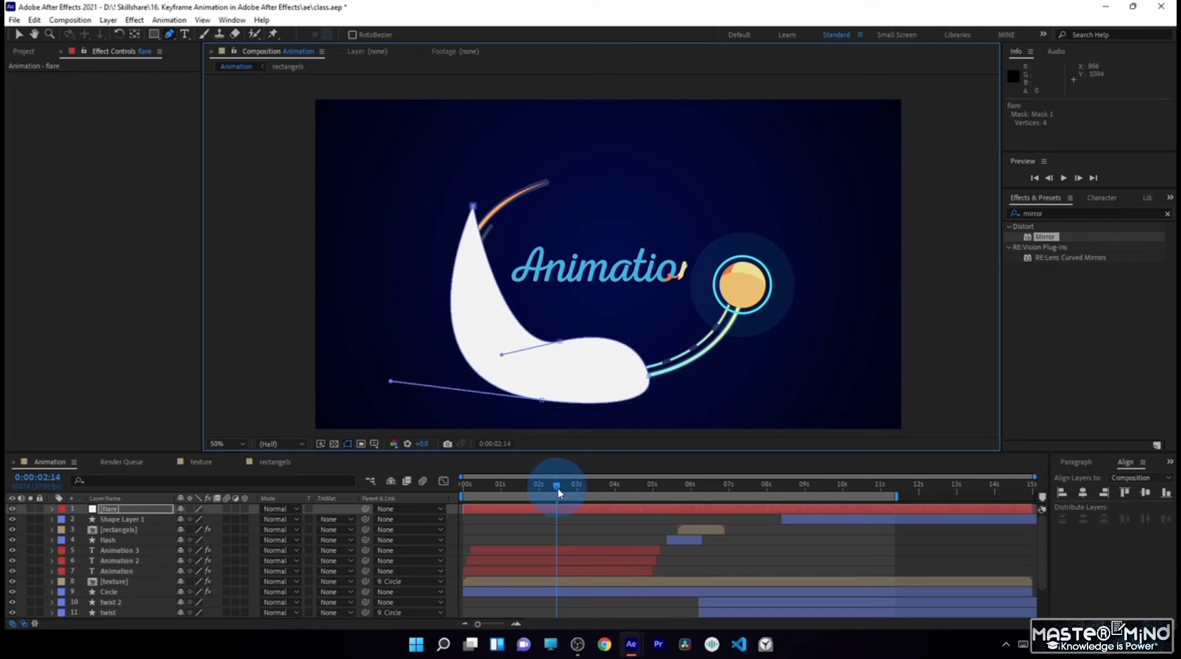
# - At 0:00:02:10, set the flare layer's Mask Feather to 511 pixels
pyautogui.moveTo(559, 492)
pyautogui.mouseDown()
pyautogui.moveTo(541, 489)
pyautogui.moveTo(552, 497)
pyautogui.mouseUp()
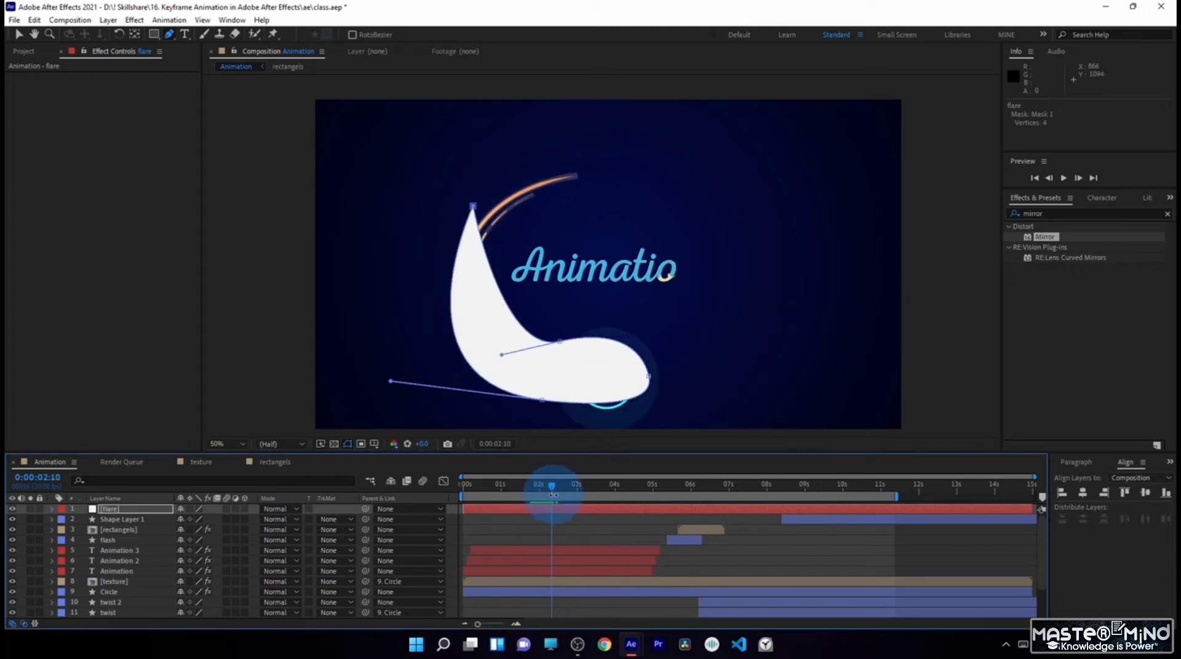
pyautogui.click(132, 509)
pyautogui.press('f')
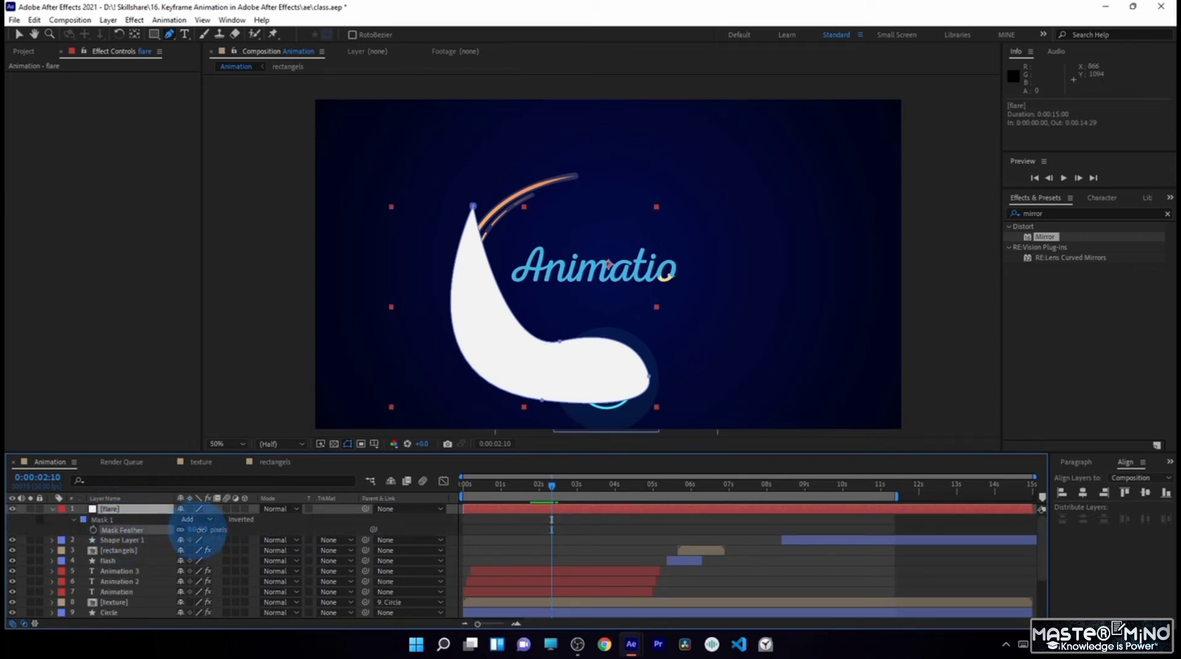
pyautogui.moveTo(200, 529); pyautogui.dragTo(485, 514)
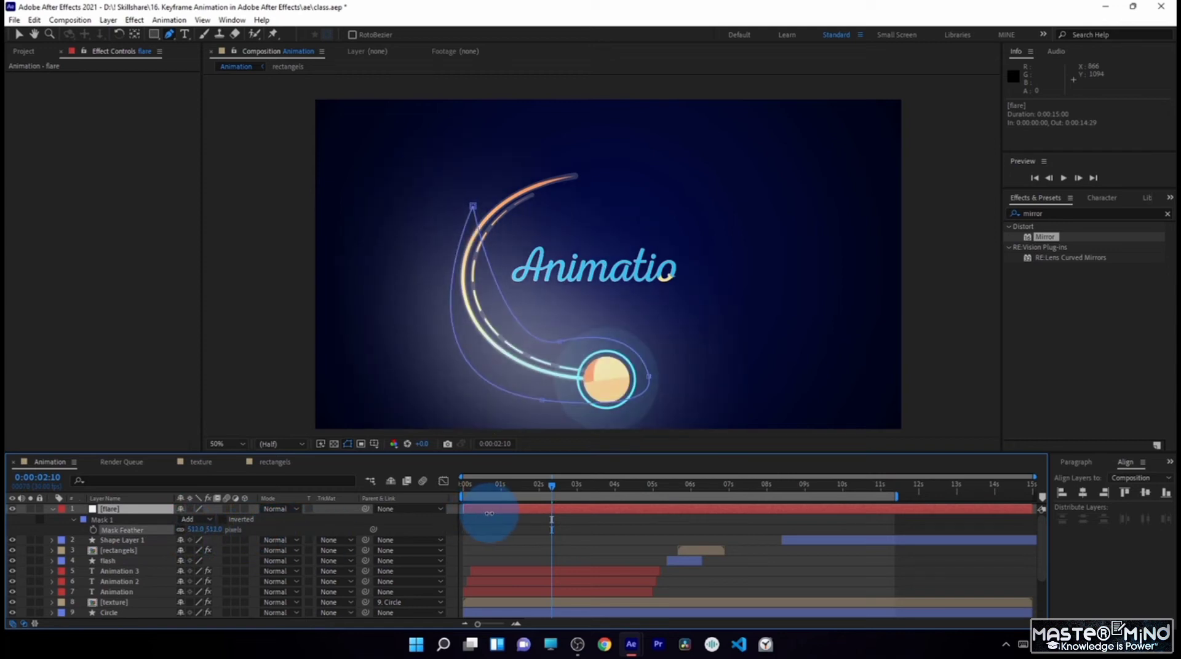
# - Duplicate the flare's mask and set the copy's expansion to -98 pixels and its feather to 114 pixels
pyautogui.click(101, 520)
pyautogui.hotkey('ctrl', 'd')
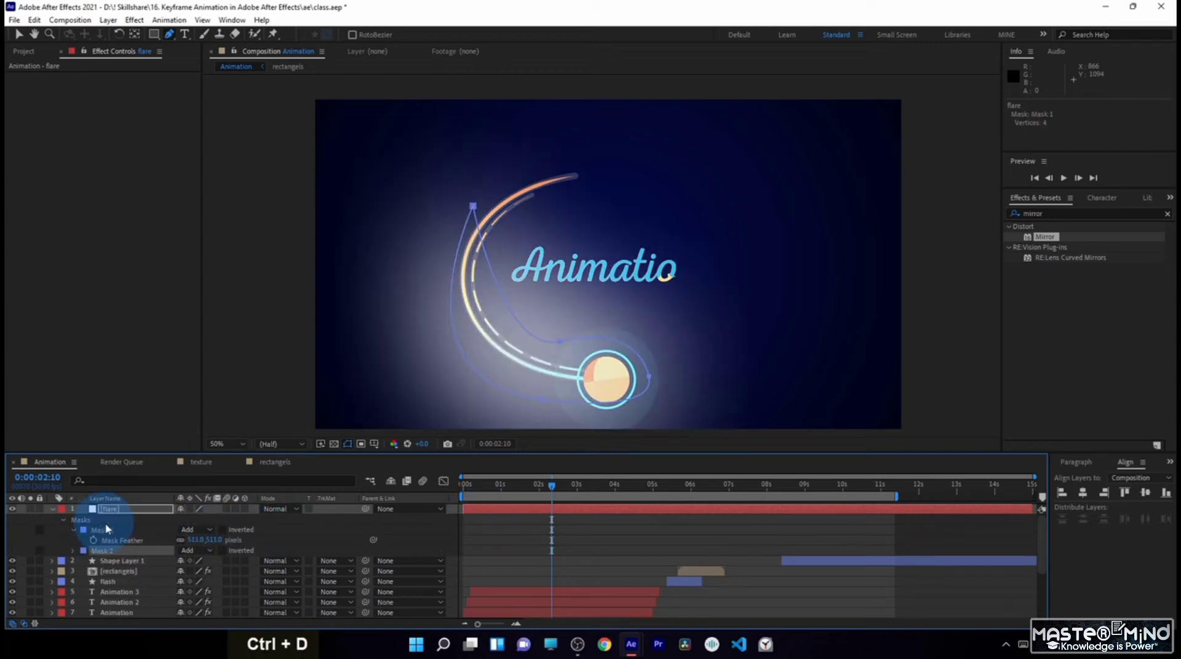
pyautogui.click(74, 551)
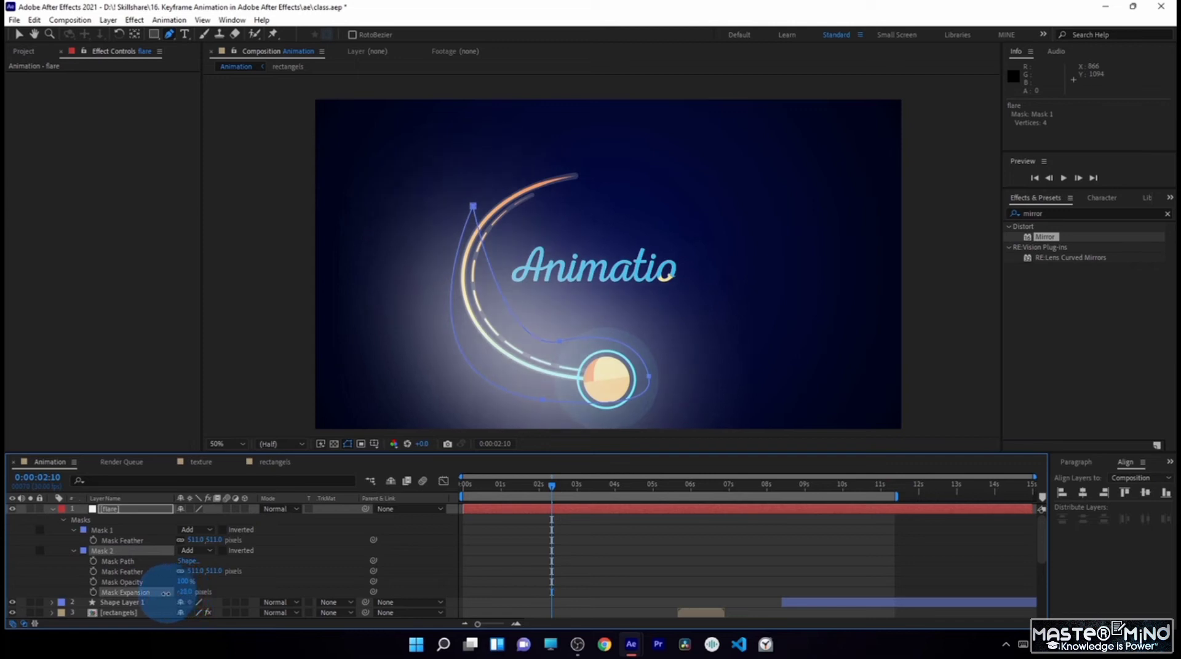
pyautogui.moveTo(180, 592); pyautogui.dragTo(31, 576)
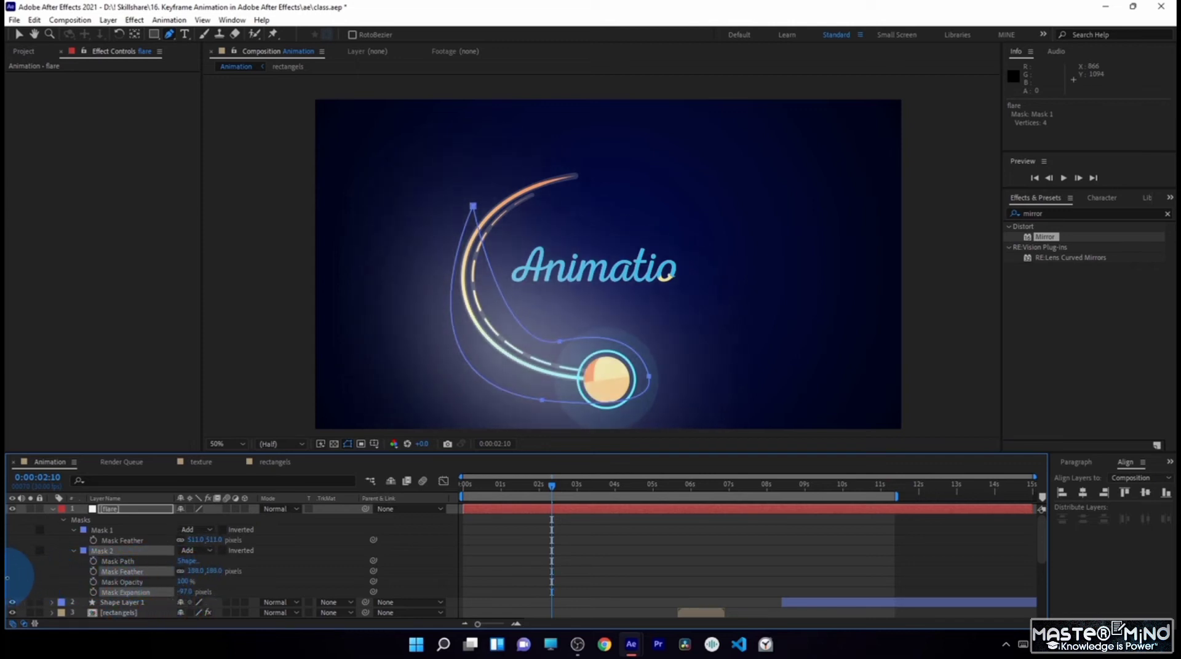
pyautogui.moveTo(186, 572); pyautogui.dragTo(86, 573)
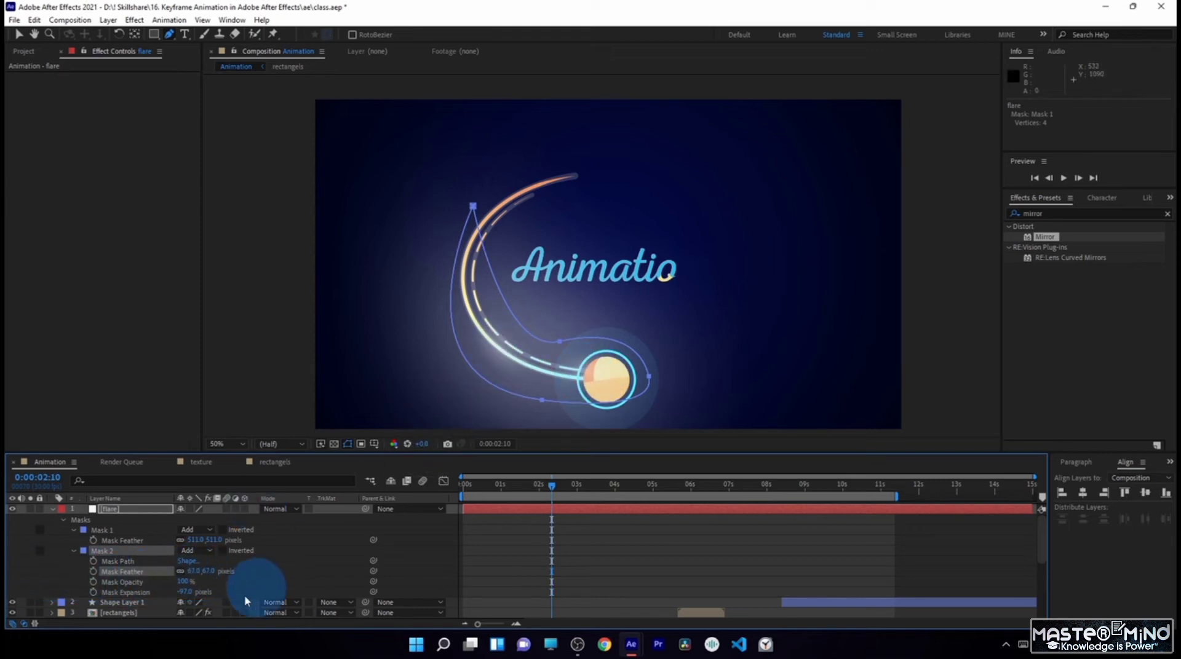
pyautogui.moveTo(202, 615); pyautogui.dragTo(201, 614)
pyautogui.moveTo(193, 572); pyautogui.dragTo(222, 573)
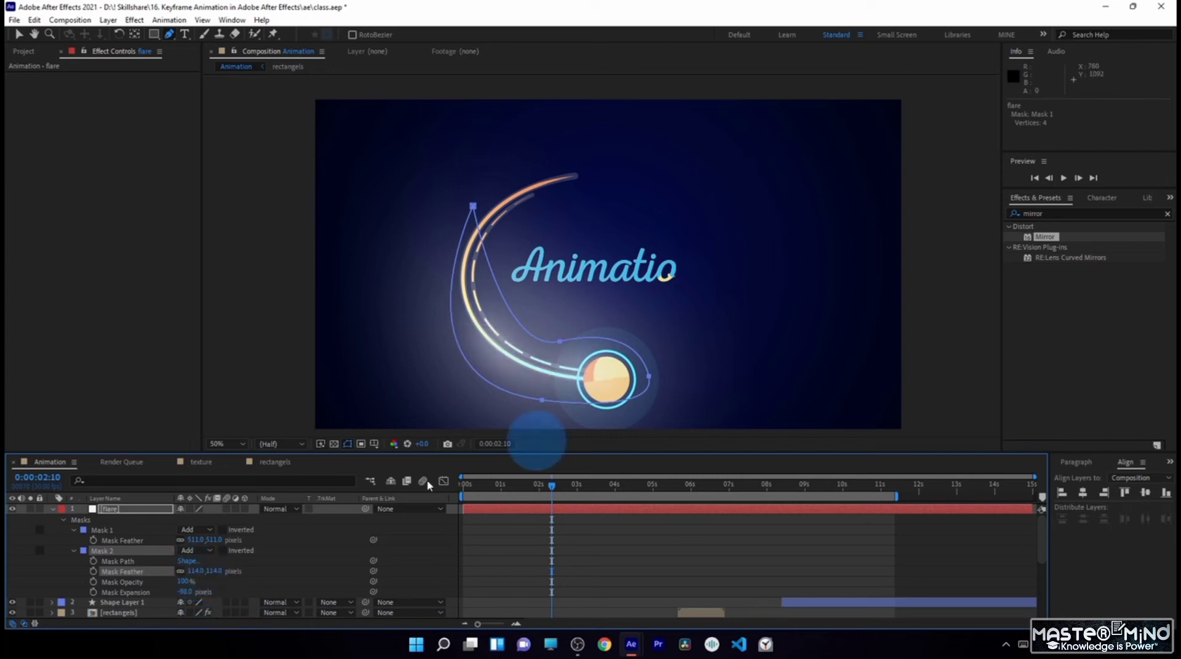
pyautogui.click(53, 511)
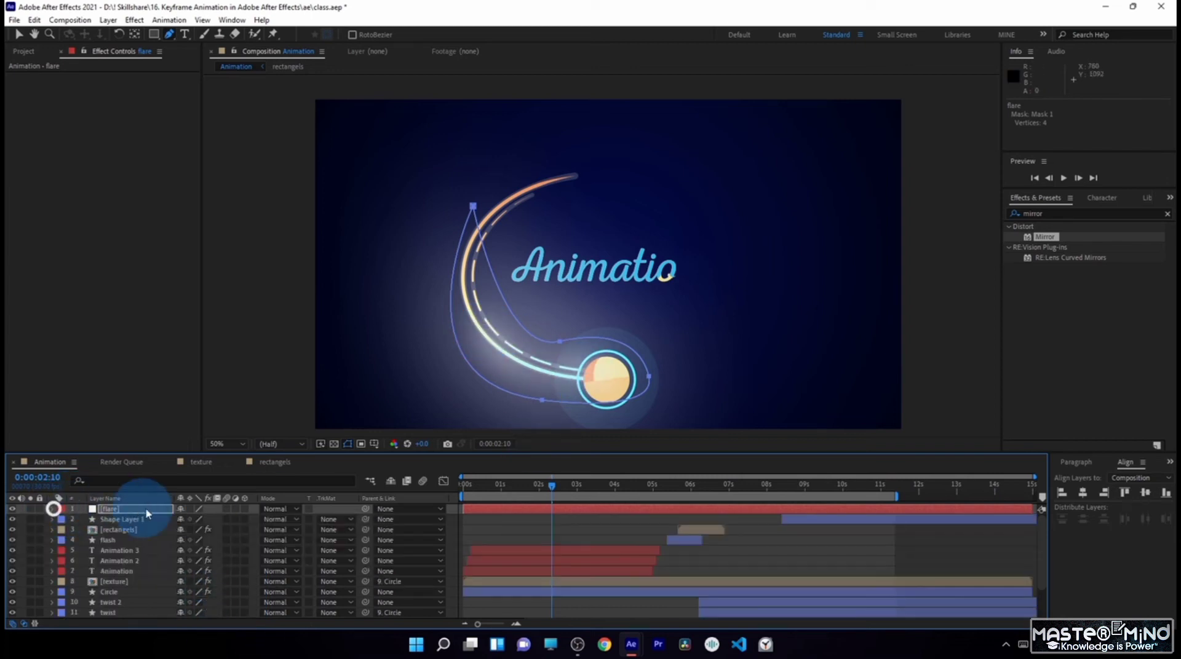
# - Set the flare layer's blending mode to Add and its opacity to 60%
pyautogui.click(274, 509)
pyautogui.click(335, 217)
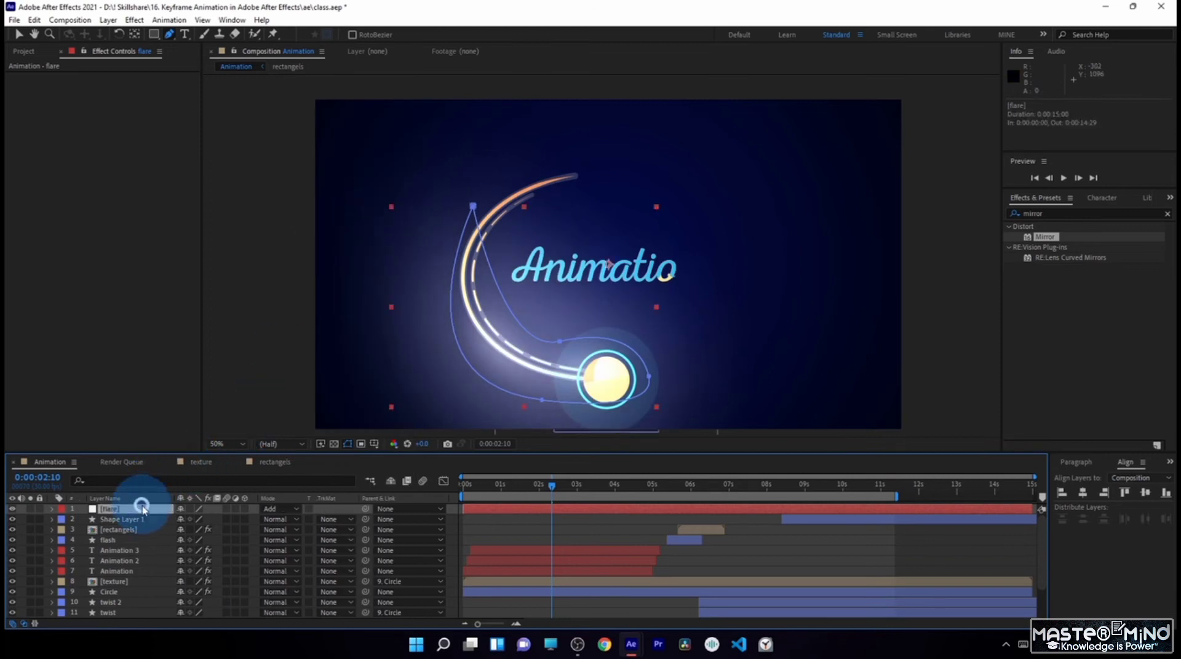
pyautogui.press('t')
pyautogui.moveTo(184, 520); pyautogui.dragTo(157, 520)
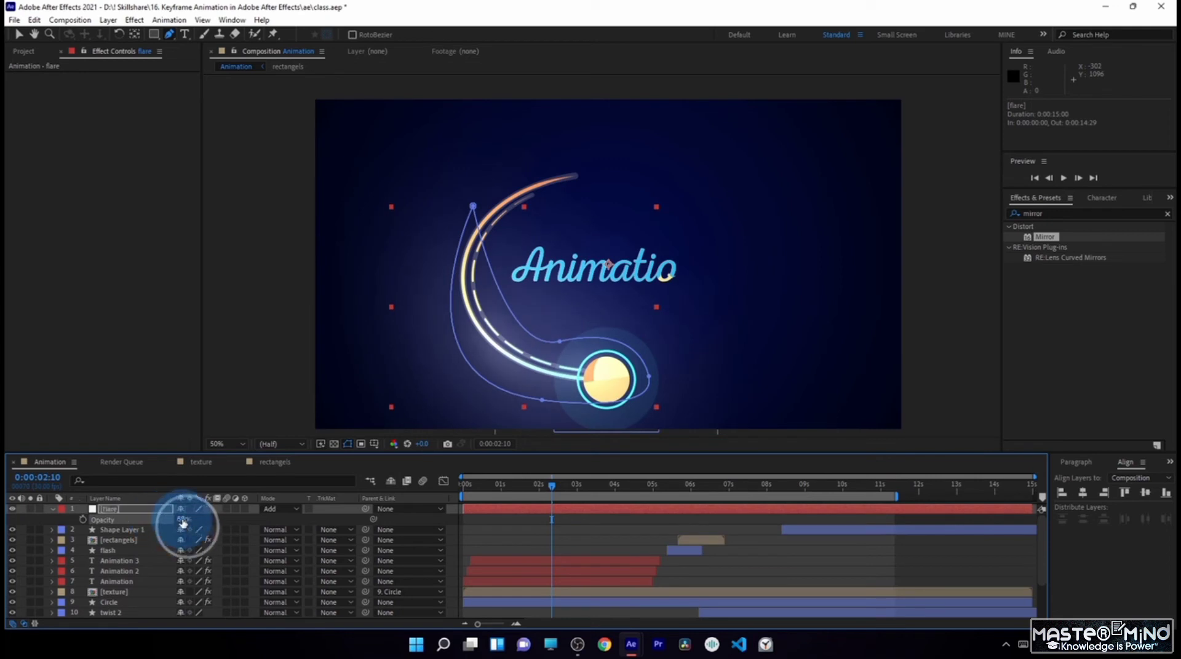
pyautogui.click(186, 520)
pyautogui.write('60')
pyautogui.press('Return')
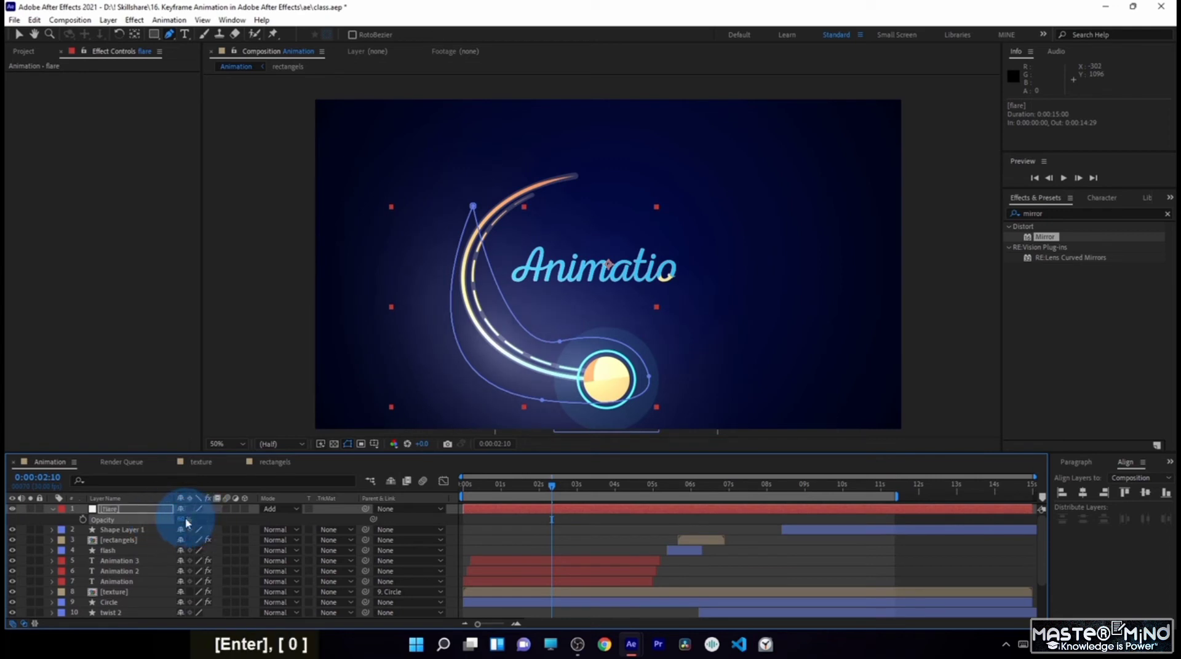
# - Trim the flare layer's start to 0:00:02:07 and set an opacity keyframe of 0% there
pyautogui.moveTo(541, 487); pyautogui.dragTo(549, 496)
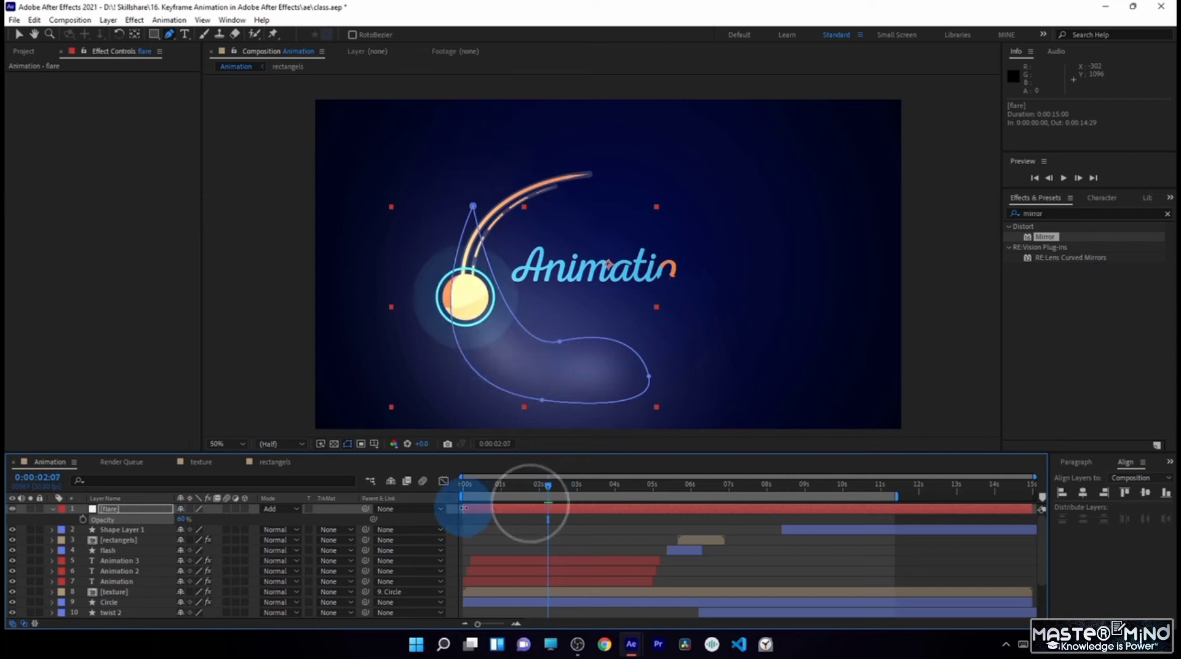
pyautogui.moveTo(464, 509); pyautogui.dragTo(548, 508)
pyautogui.click(182, 520)
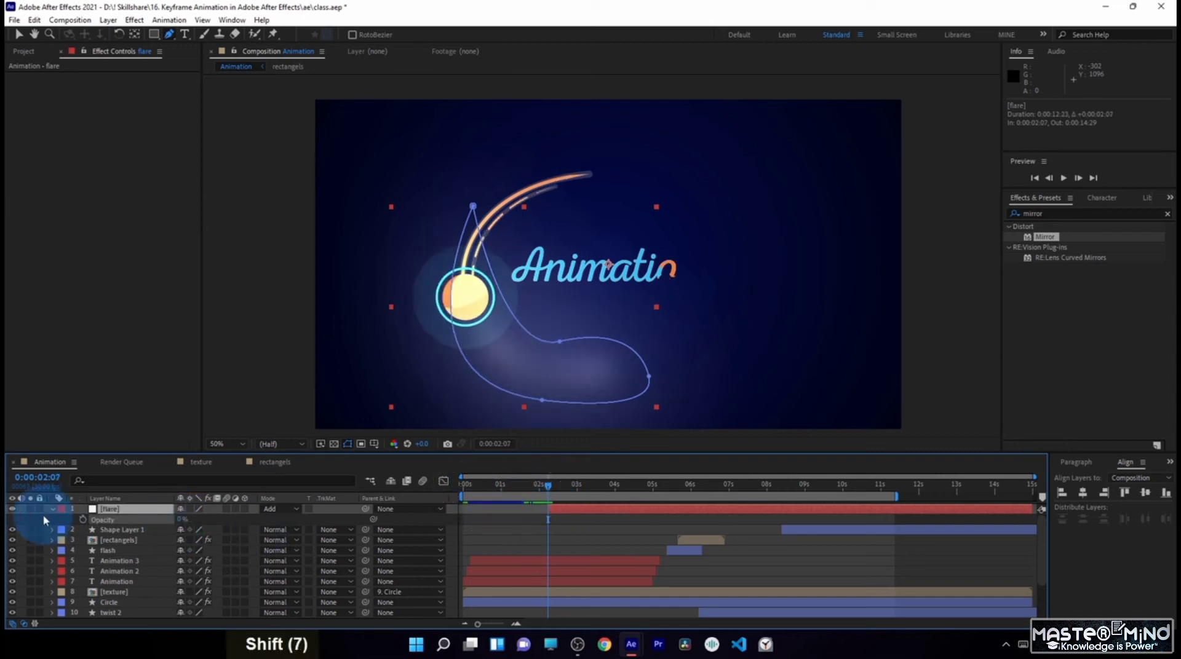
pyautogui.write('0')
pyautogui.press('Return')
pyautogui.click(81, 520)
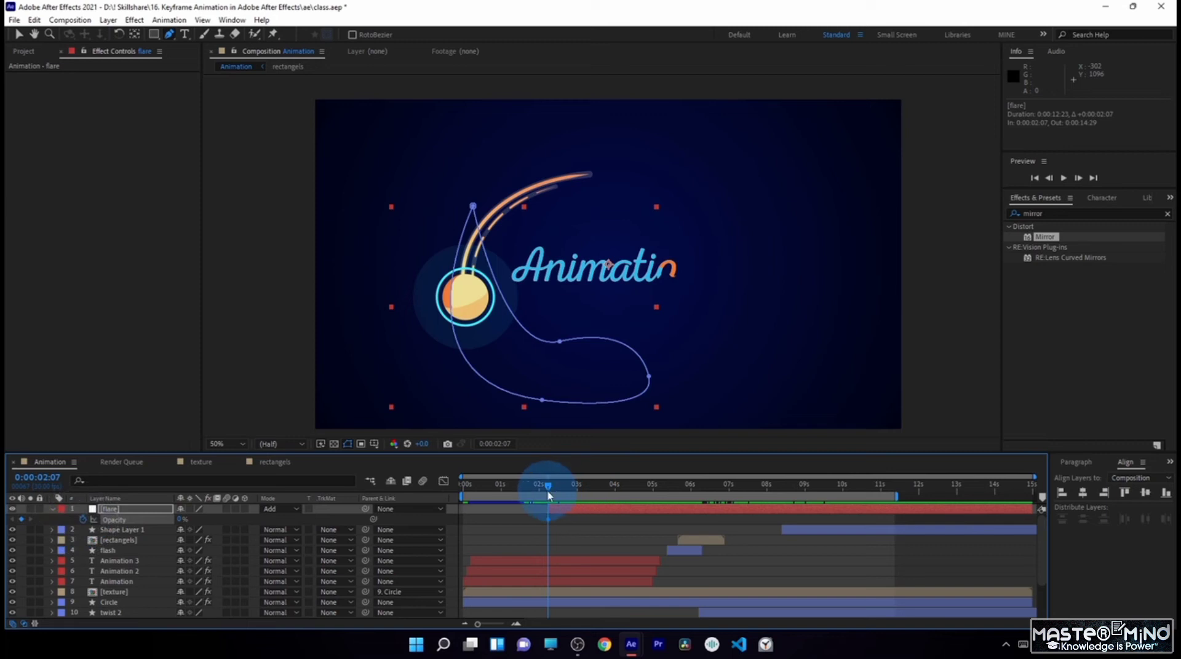
# - Add a 60% opacity keyframe to the flare layer at 0:00:02:10
pyautogui.moveTo(549, 494); pyautogui.dragTo(552, 495)
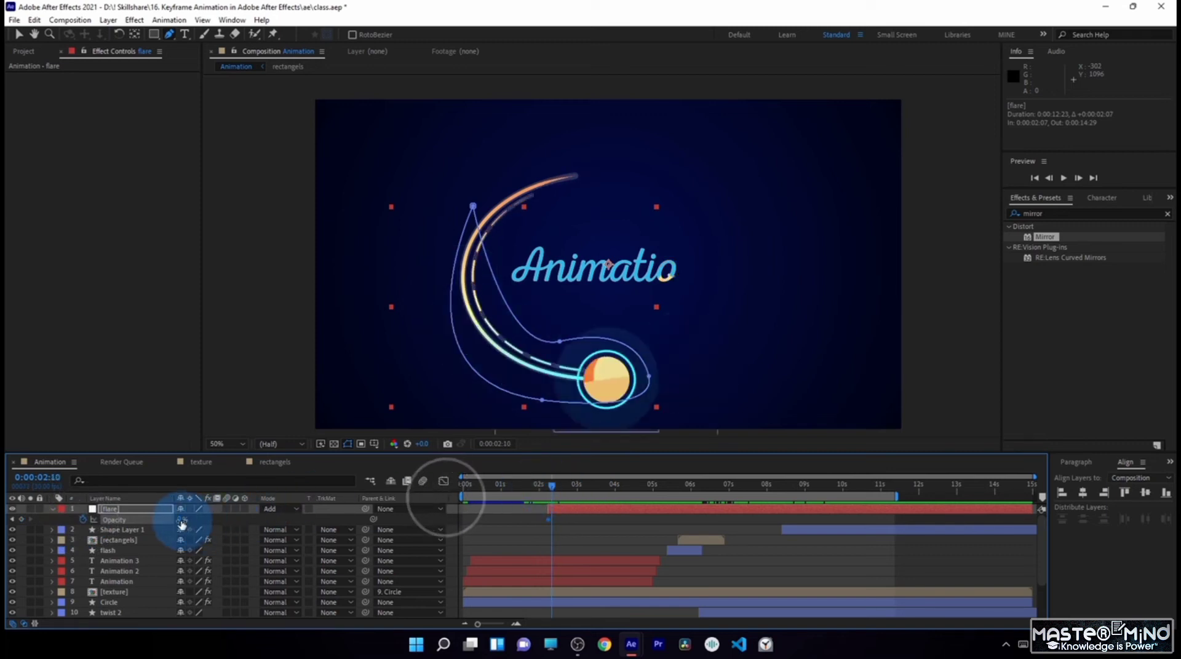
pyautogui.write('0')
pyautogui.press('Return')
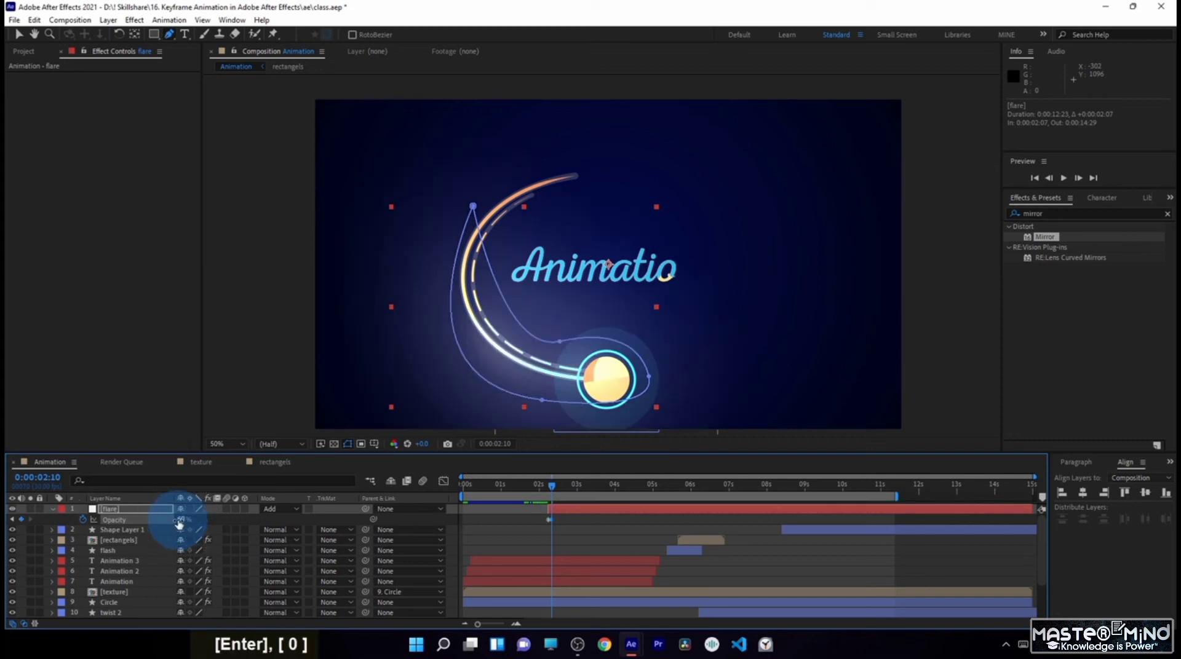
# - Apply the Fill effect to the flare layer and sample its color from the blue Animation text
pyautogui.moveTo(1051, 235); pyautogui.dragTo(988, 224)
pyautogui.write('fill')
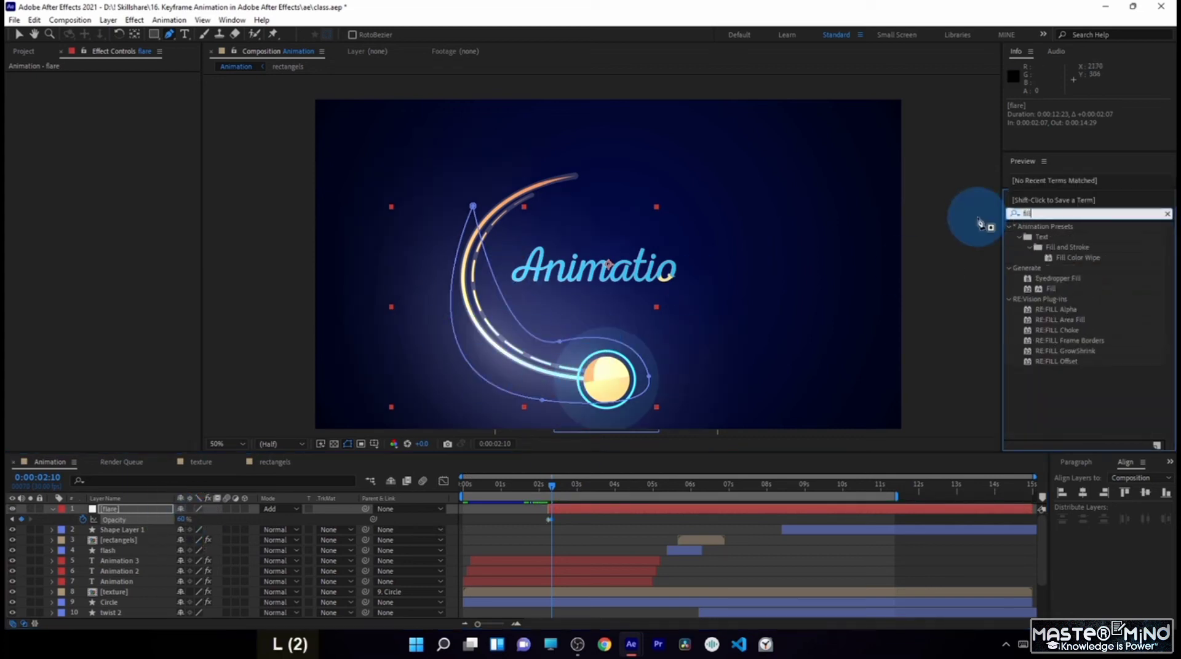
pyautogui.moveTo(1053, 285); pyautogui.dragTo(133, 508)
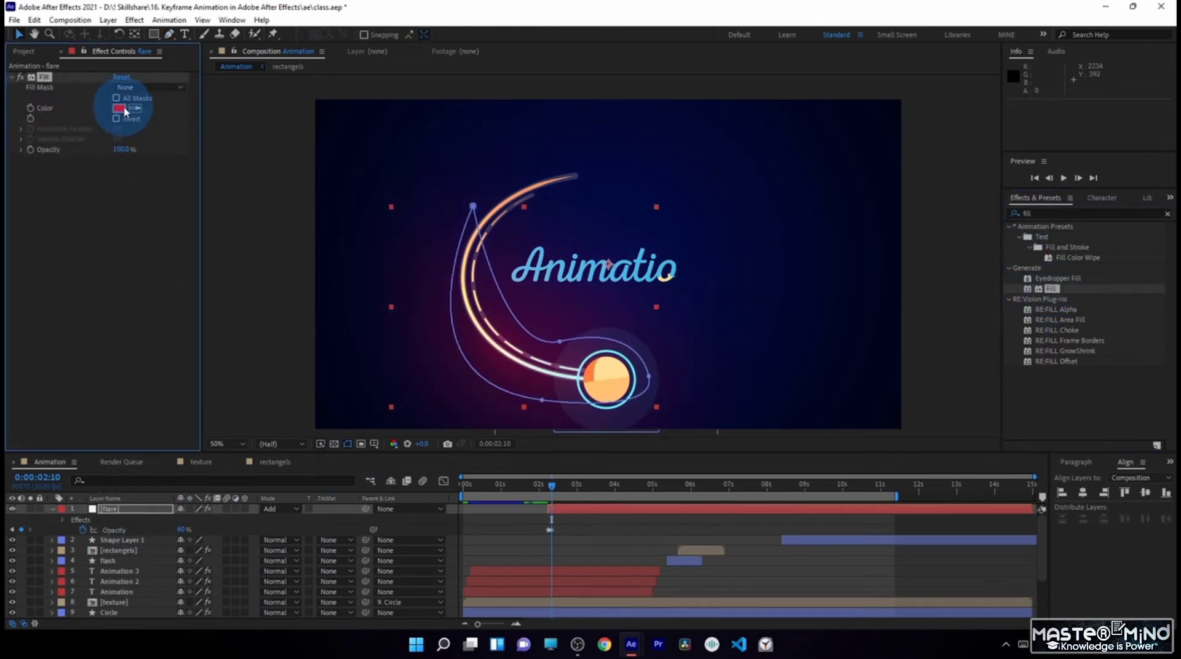
pyautogui.click(535, 253)
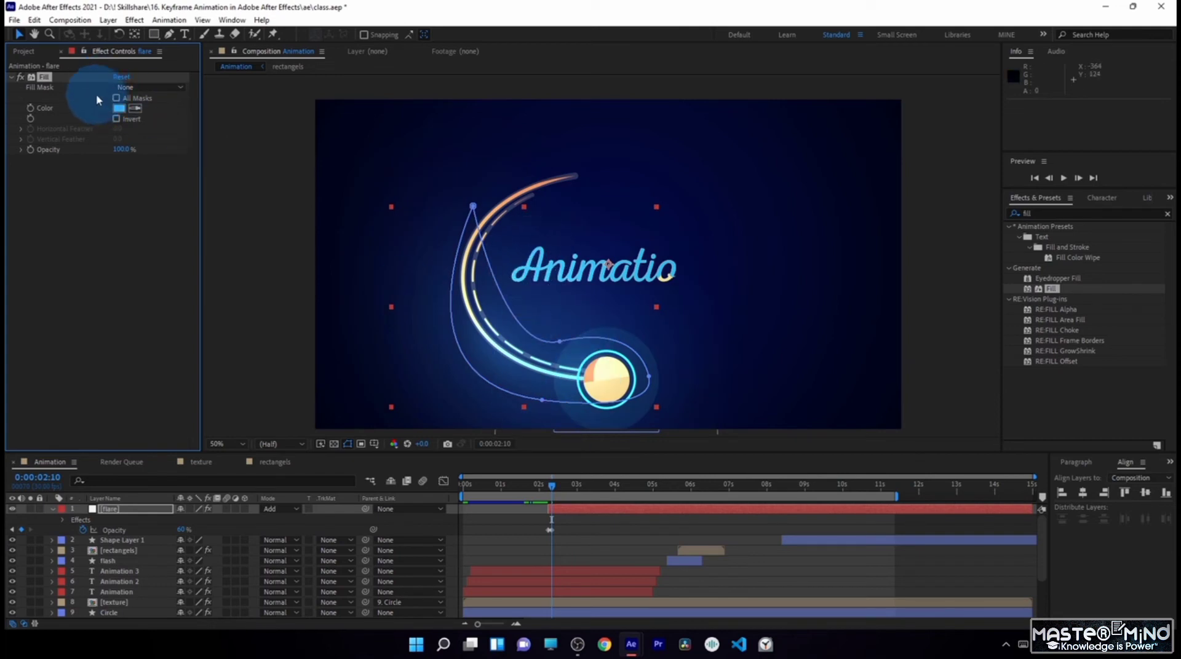
# - Add a 0% opacity keyframe to the flare at 0:00:02:22 and apply Easy Ease to all its opacity keyframes
pyautogui.moveTo(552, 487); pyautogui.dragTo(566, 487)
pyautogui.moveTo(185, 533); pyautogui.dragTo(148, 533)
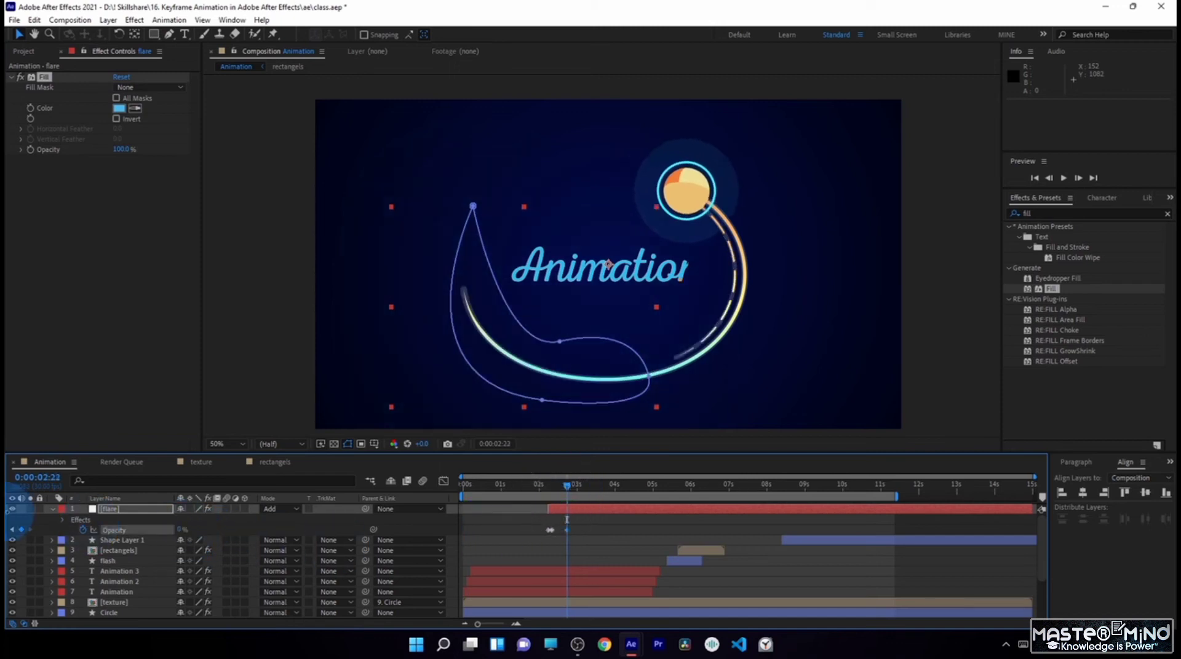
pyautogui.moveTo(548, 485); pyautogui.dragTo(555, 485)
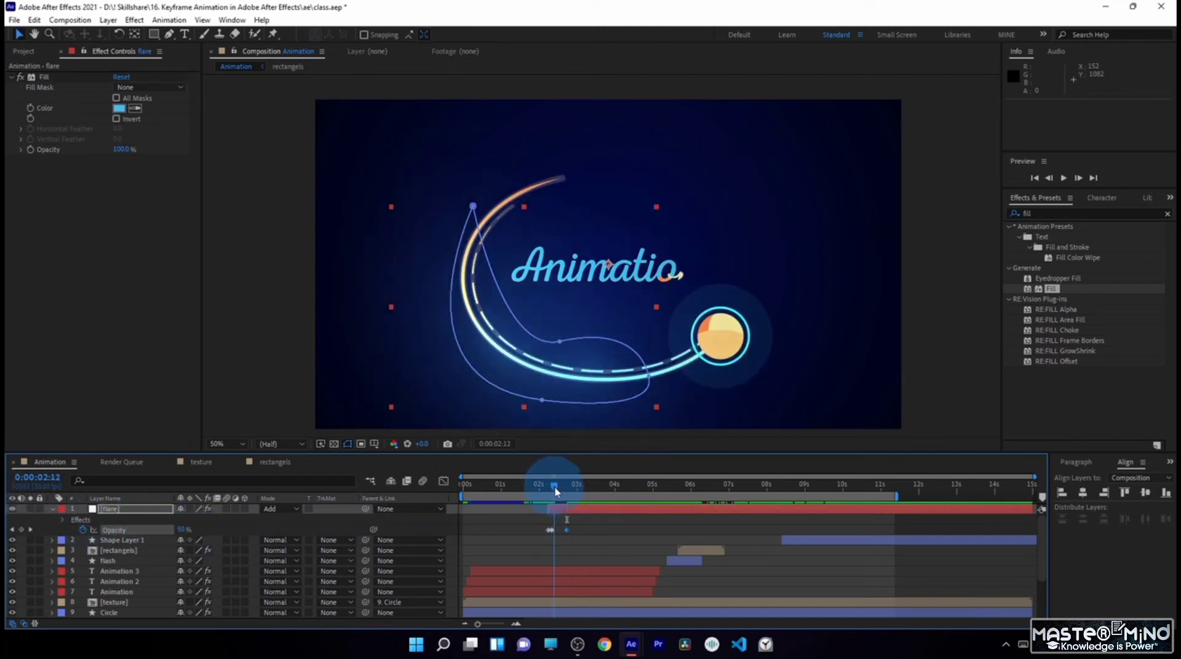
pyautogui.moveTo(535, 537); pyautogui.dragTo(582, 528)
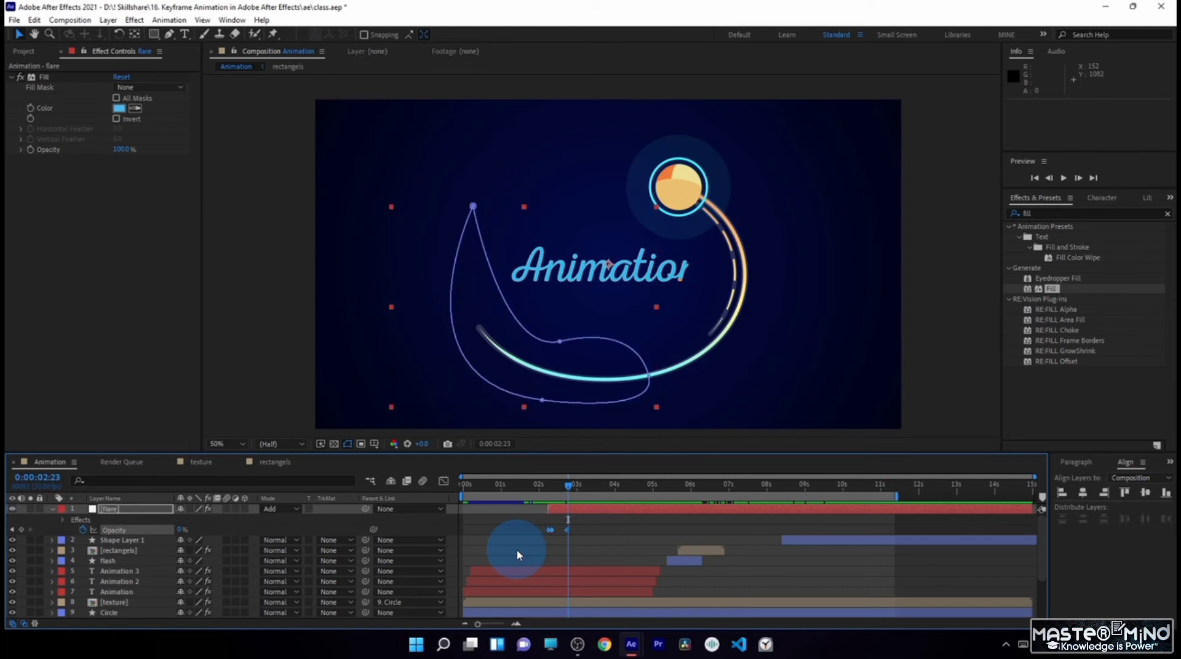
pyautogui.press('F9')
# - Trim the flare layer's end to 0:00:02:24 and compare the glow with the layer hidden and shown
pyautogui.moveTo(1039, 509); pyautogui.dragTo(585, 505)
pyautogui.click(546, 486)
pyautogui.click(52, 510)
pyautogui.click(12, 509)
pyautogui.click(12, 509)
pyautogui.click(556, 504)
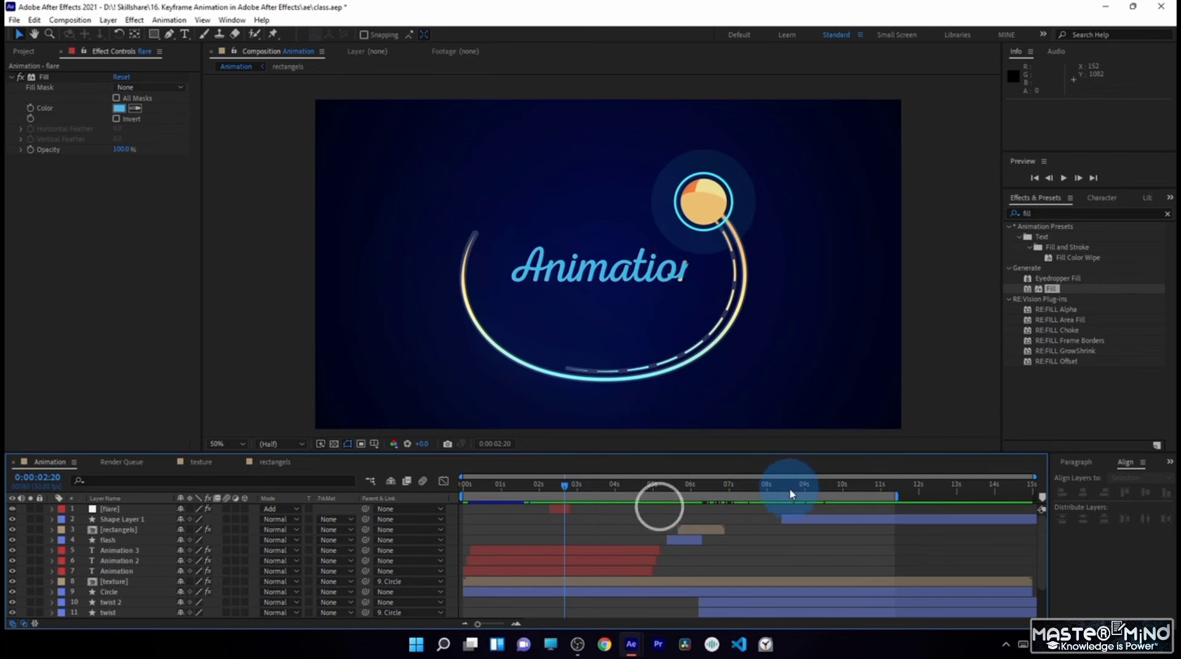
# - Duplicate the flare layer and move the copy to start at 0:00:09:17, where the radial lines reach the circle
pyautogui.click(807, 487)
pyautogui.click(111, 511)
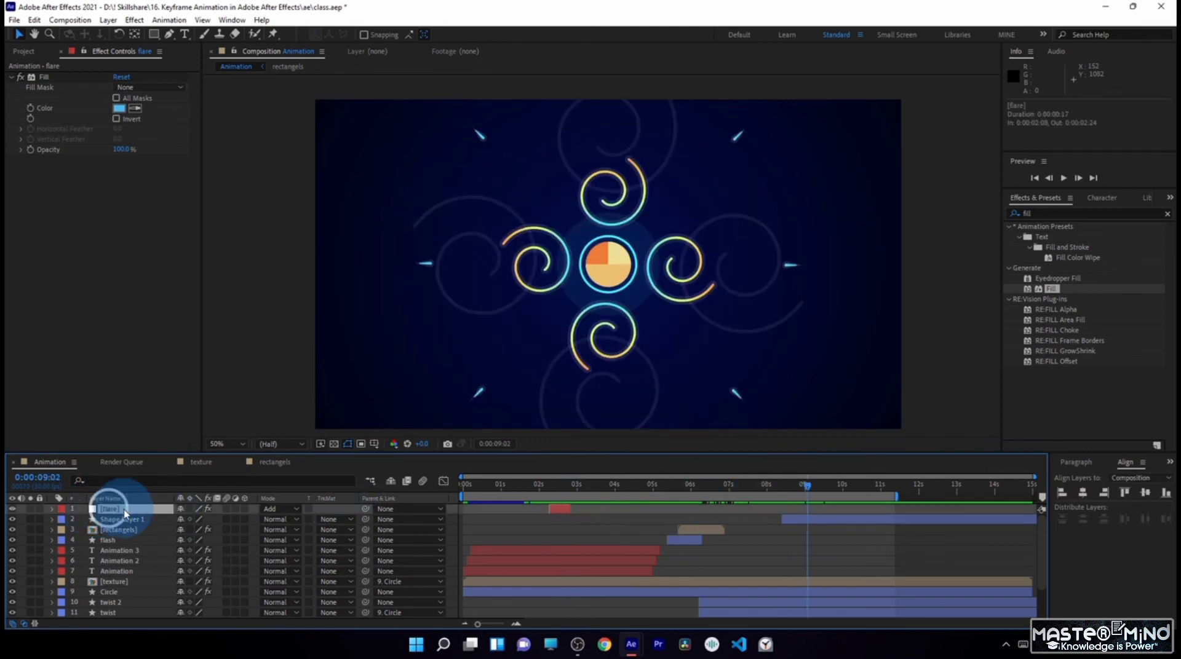
pyautogui.click(827, 506)
pyautogui.moveTo(807, 494); pyautogui.dragTo(830, 505)
pyautogui.click(117, 509)
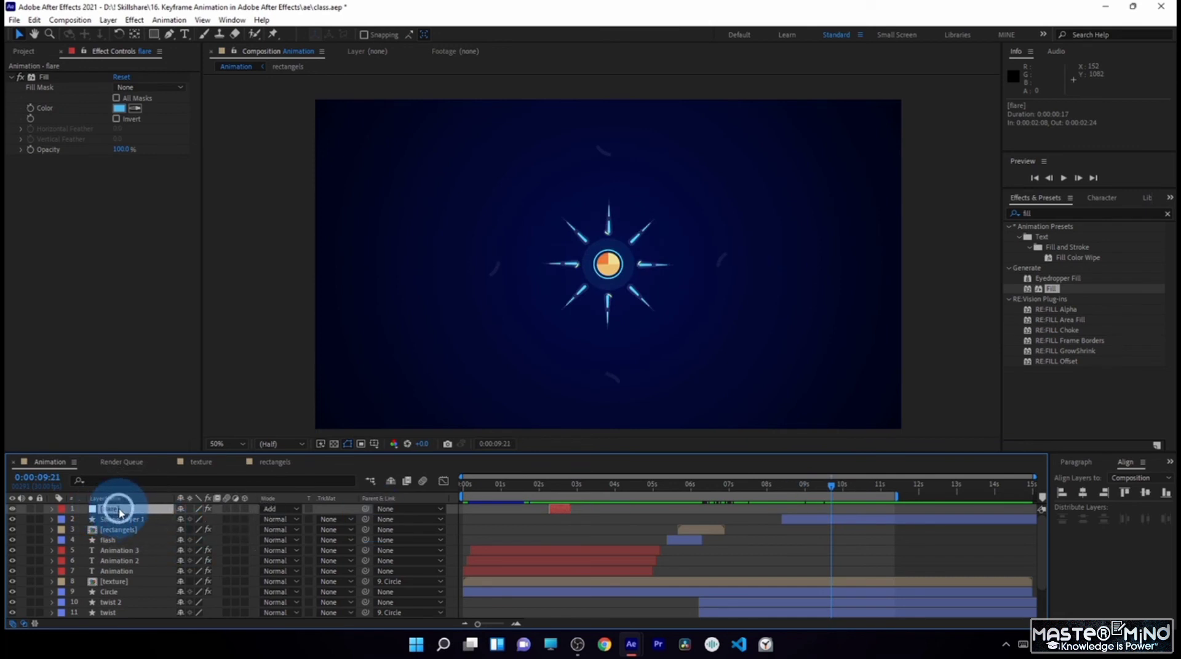
pyautogui.hotkey('ctrl', 'd')
pyautogui.click(584, 513)
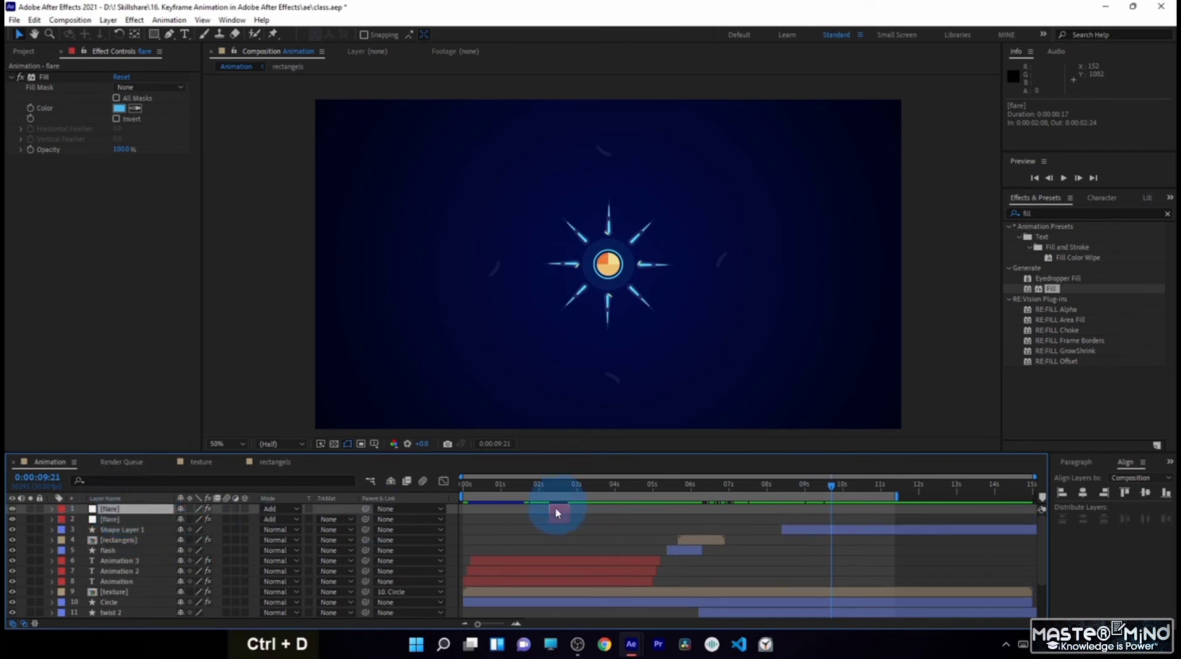
pyautogui.moveTo(554, 507); pyautogui.dragTo(831, 525)
# - Delete Mask 2 from the duplicated flare layer
pyautogui.press('m')
pyautogui.click(105, 542)
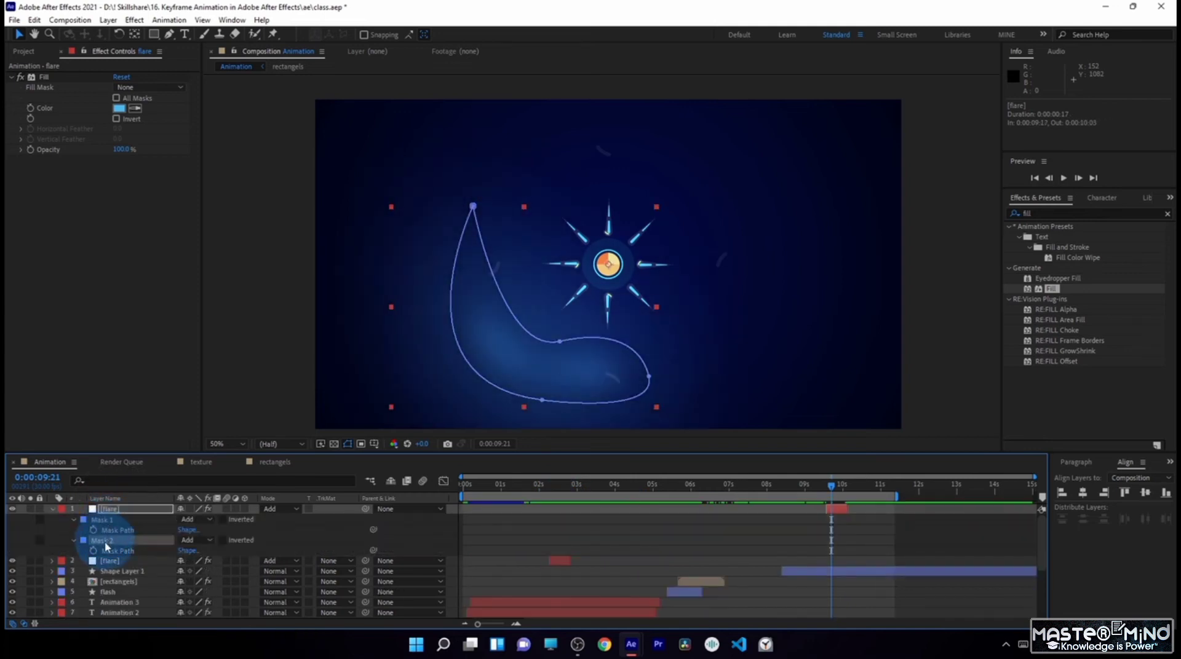
pyautogui.press('Delete')
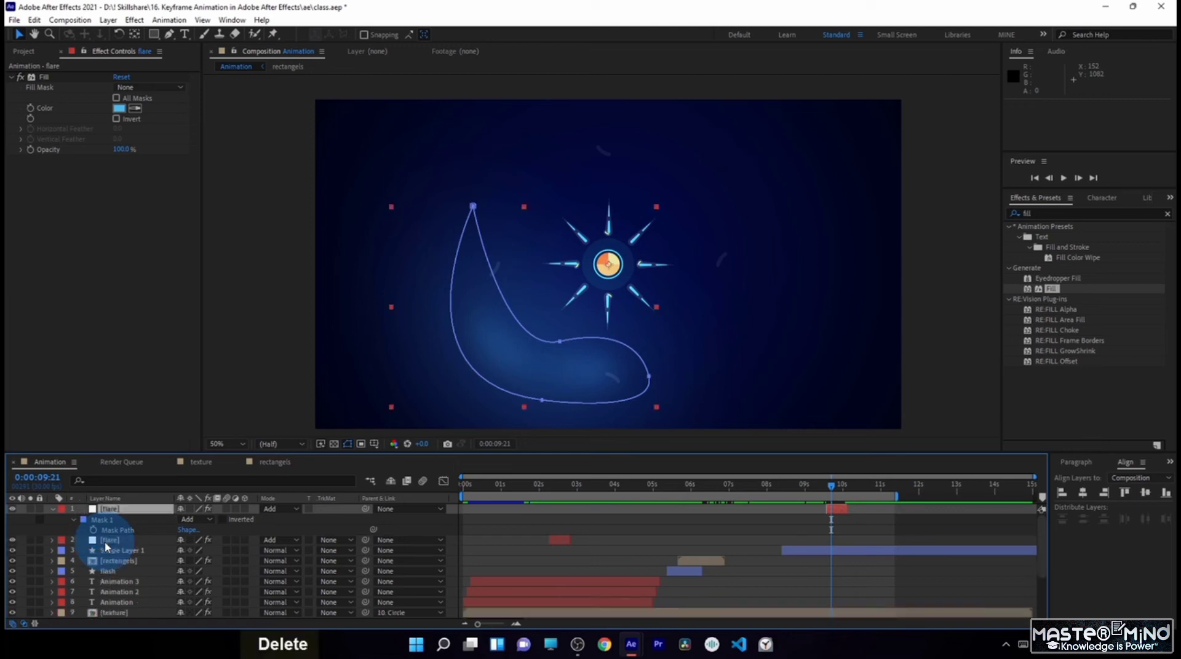
# - Reshape the copied flare's mask into a rounded three-point loop around the central circle by moving vertices and deleting the upper-left one
pyautogui.click(564, 343)
pyautogui.moveTo(559, 342); pyautogui.dragTo(617, 241)
pyautogui.click(609, 382)
pyautogui.moveTo(650, 377); pyautogui.dragTo(636, 288)
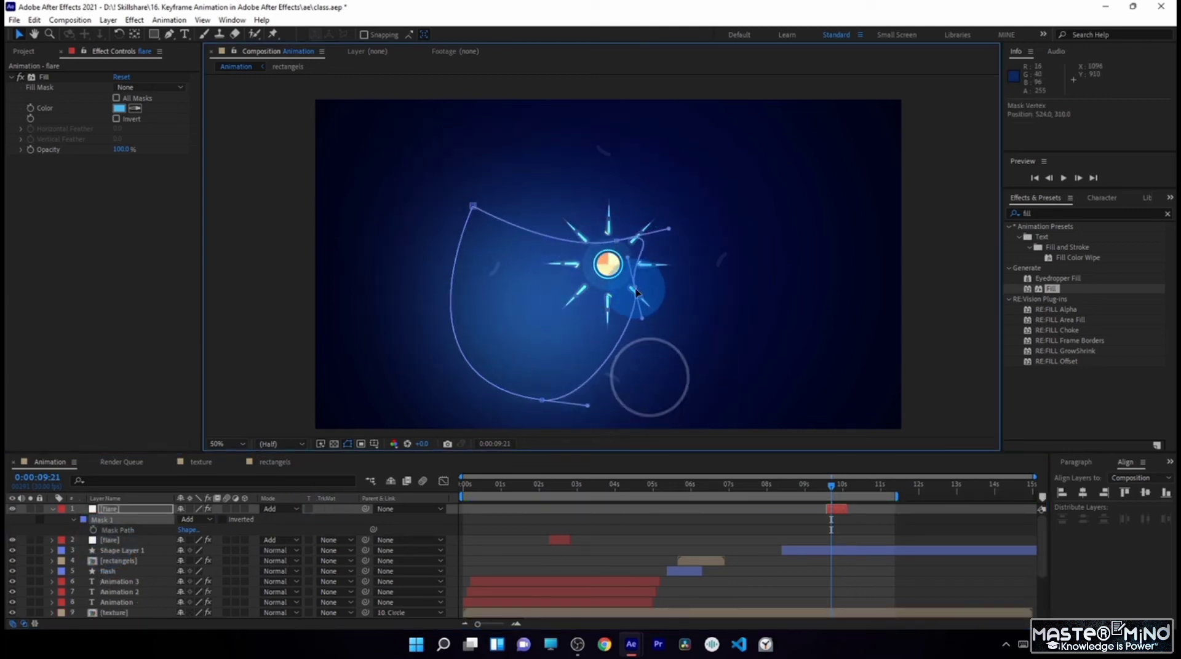
pyautogui.moveTo(540, 401); pyautogui.dragTo(606, 306)
pyautogui.moveTo(474, 207); pyautogui.dragTo(513, 211)
pyautogui.press('Delete')
pyautogui.press('Delete')
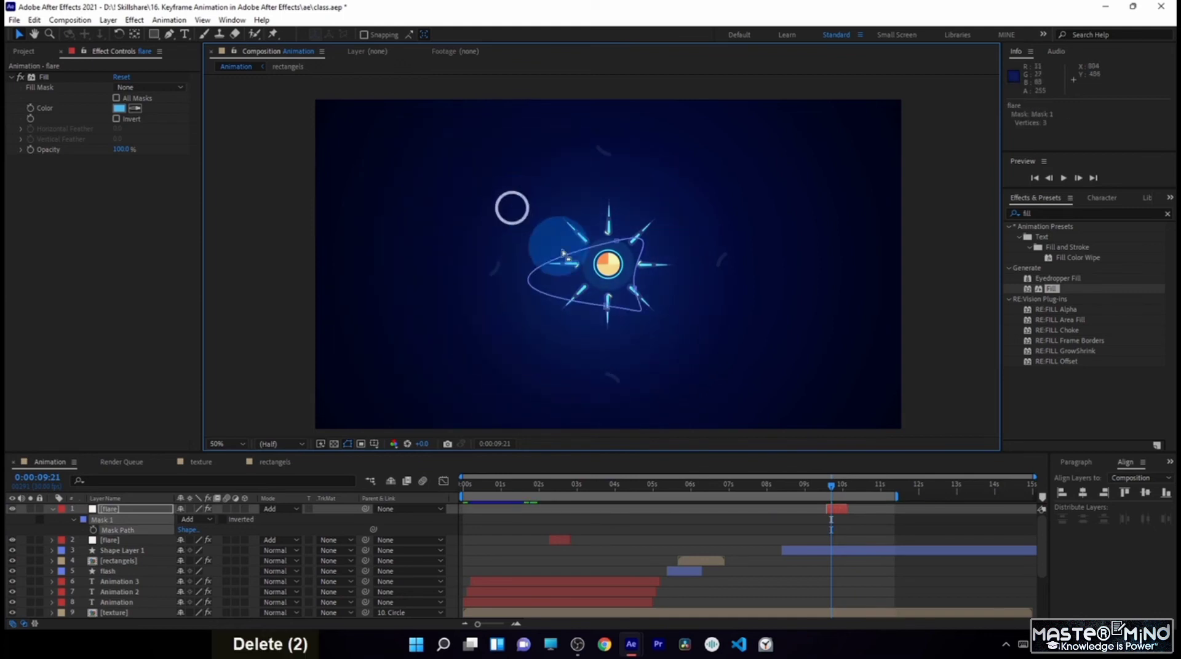
pyautogui.click(455, 286)
pyautogui.moveTo(478, 289); pyautogui.dragTo(604, 215)
# - Set the copied flare's mask expansion to 53 pixels, duplicate that mask and reveal the new mask's properties
pyautogui.doubleClick(77, 520)
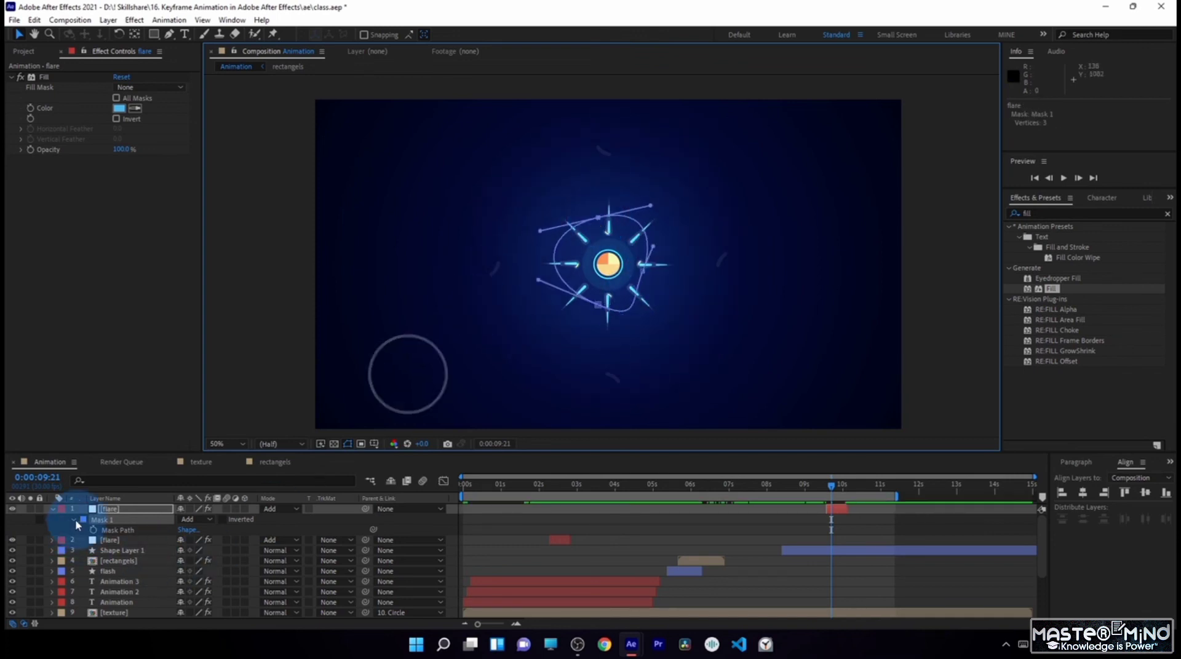
pyautogui.moveTo(182, 561); pyautogui.dragTo(227, 575)
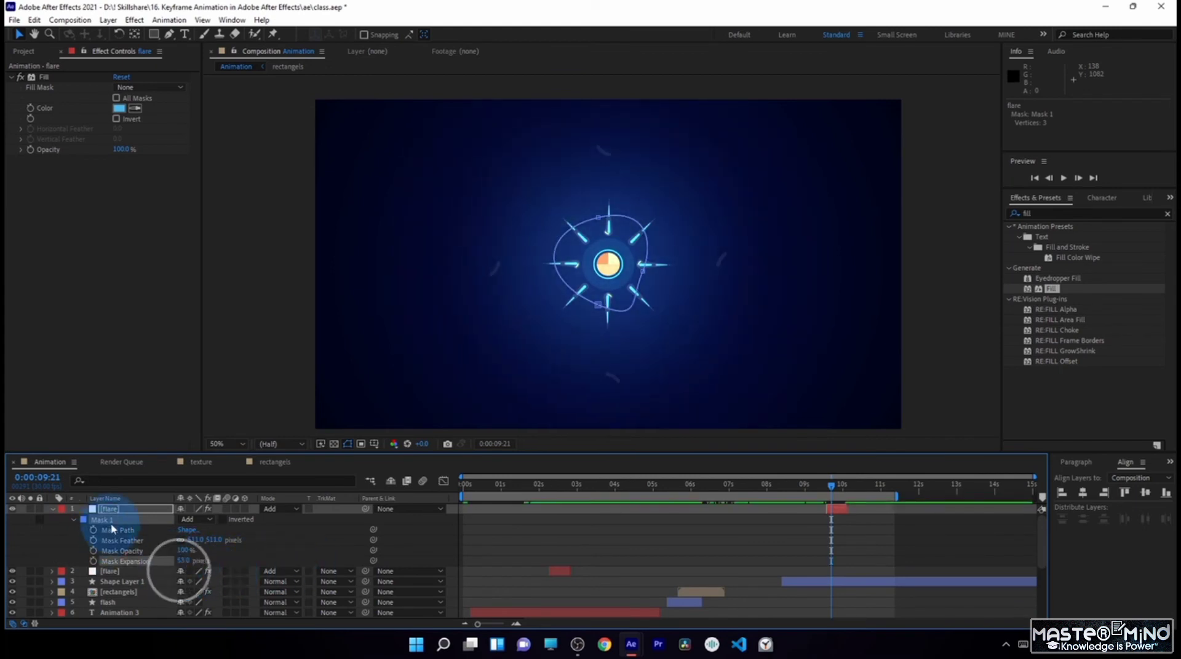
pyautogui.hotkey('ctrl', 'd')
pyautogui.click(71, 581)
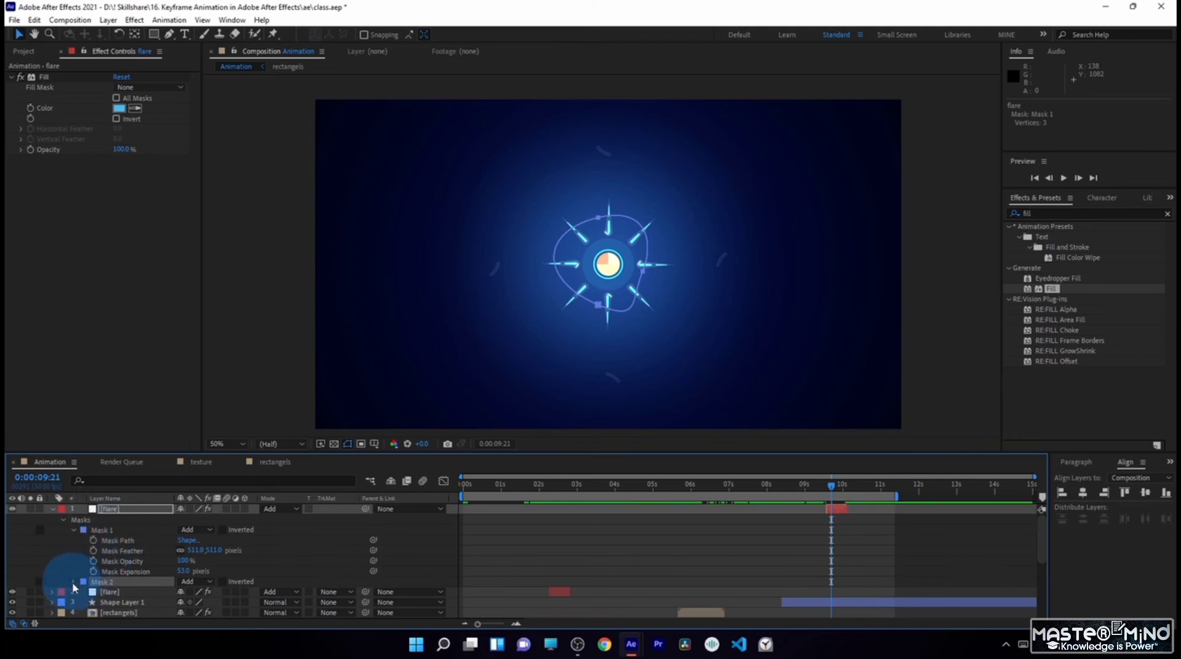
pyautogui.scroll(-3, 144, 576)
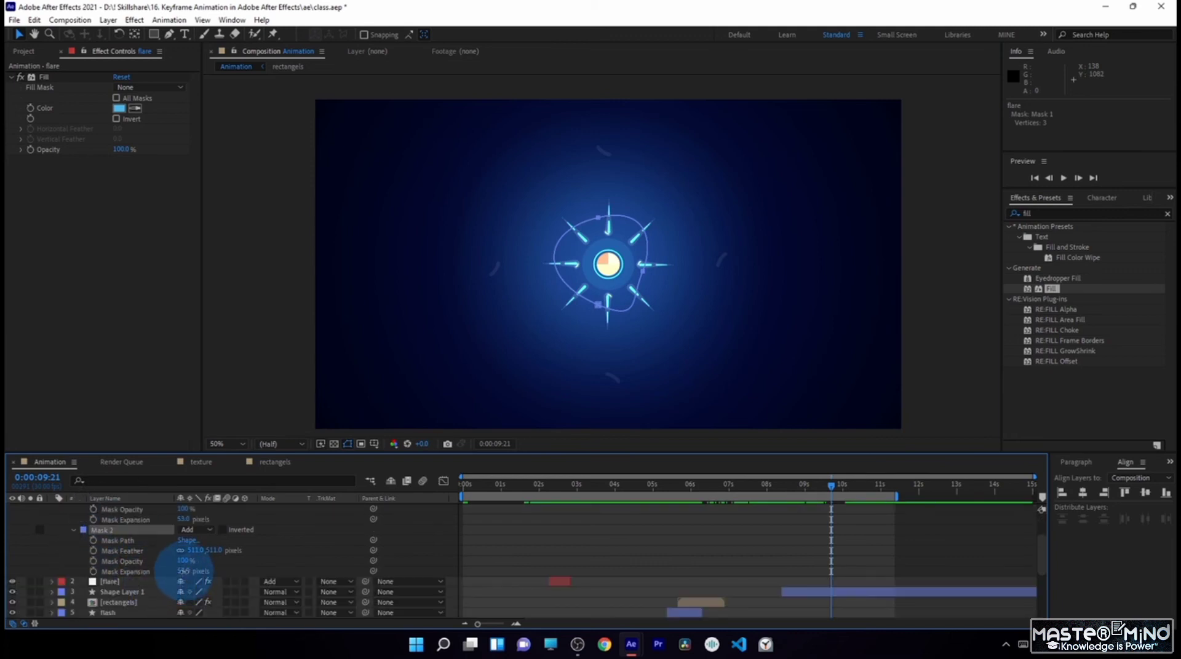
# - Contract the copied flare's Mask 2 with a negative expansion, set its feather to 143 pixels, and collapse the layer
pyautogui.moveTo(183, 572); pyautogui.dragTo(5, 541)
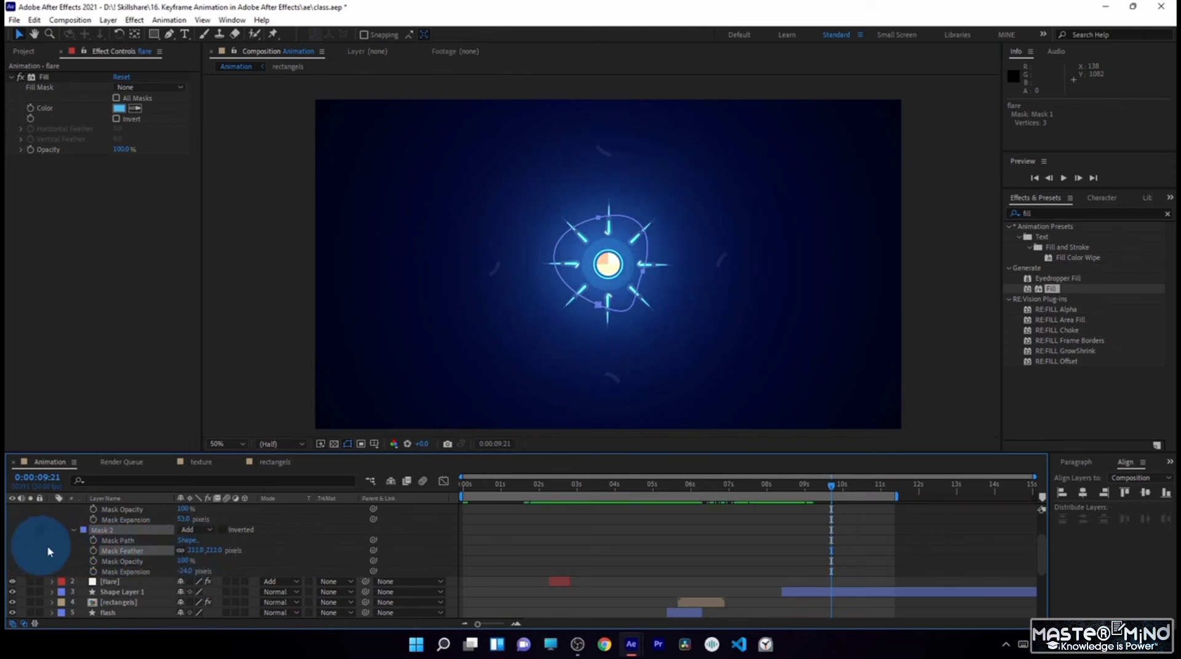
pyautogui.moveTo(183, 554); pyautogui.dragTo(165, 569)
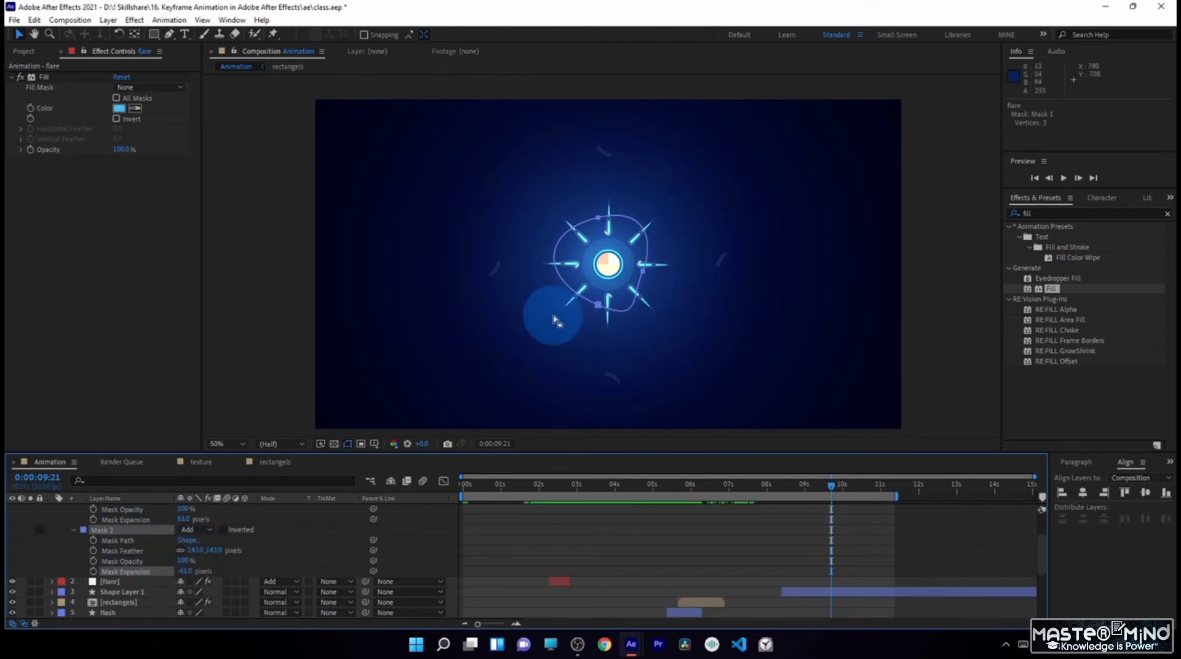
pyautogui.click(443, 482)
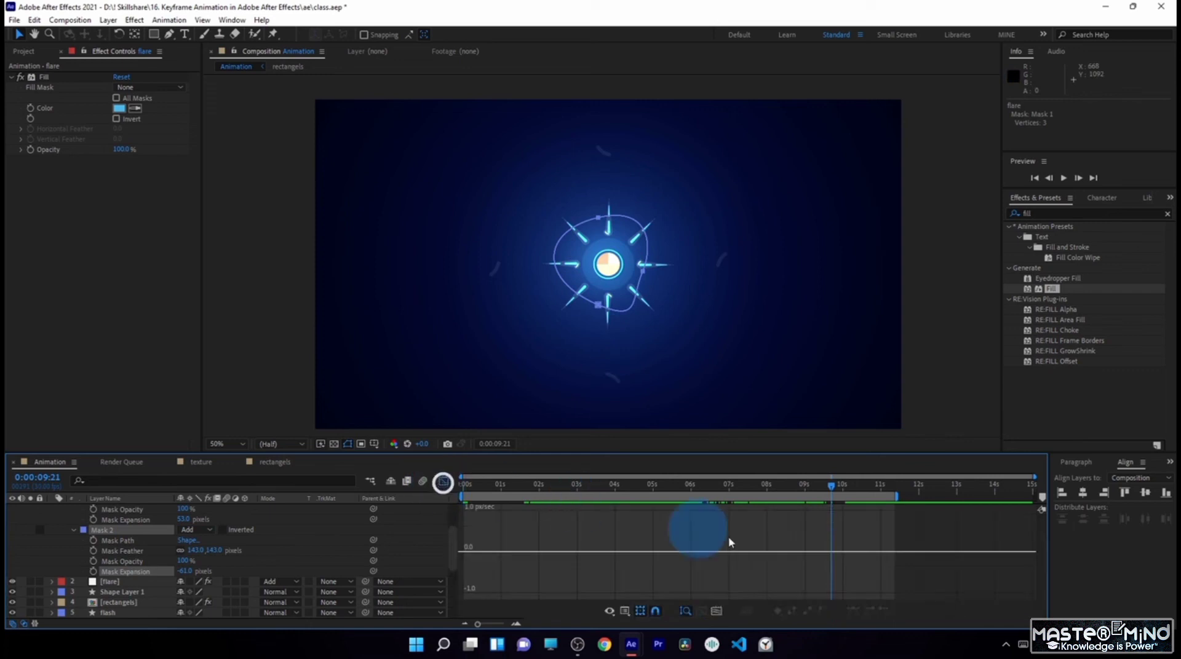
pyautogui.click(443, 482)
pyautogui.click(50, 509)
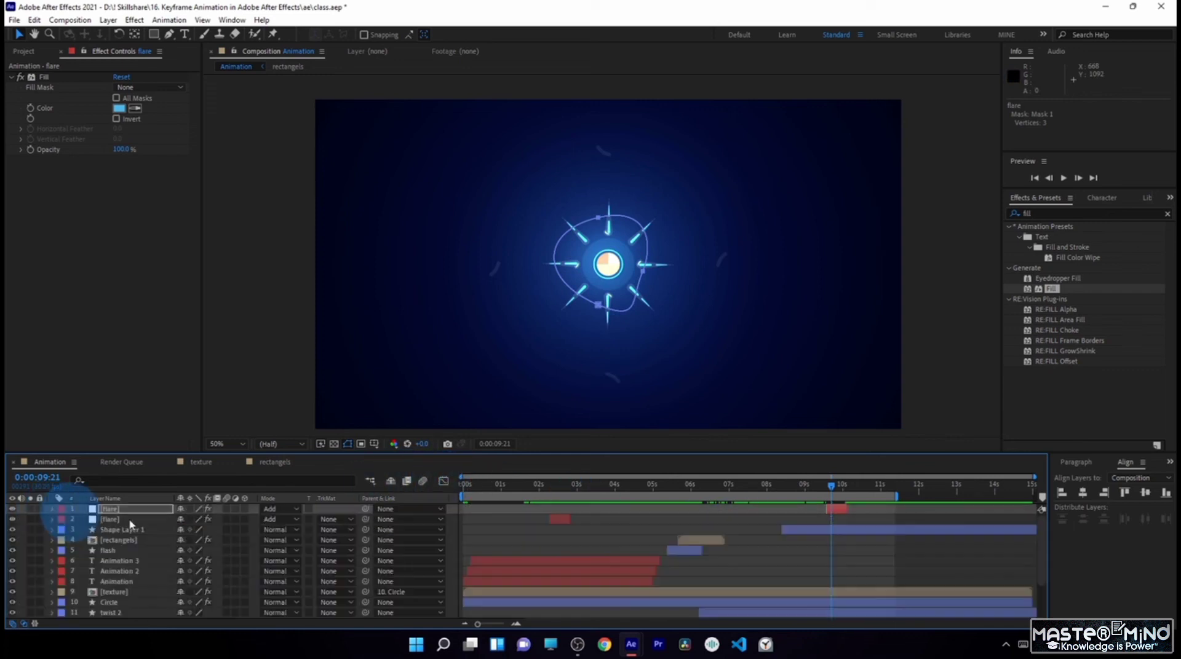
# - Review the glow near the end of the copied flare layer and inspect the layer's keyframes
pyautogui.moveTo(832, 487)
pyautogui.mouseDown()
pyautogui.moveTo(817, 483)
pyautogui.moveTo(845, 498)
pyautogui.moveTo(697, 508)
pyautogui.moveTo(769, 522)
pyautogui.moveTo(858, 509)
pyautogui.moveTo(859, 521)
pyautogui.moveTo(842, 494)
pyautogui.mouseUp()
pyautogui.click(840, 509)
pyautogui.press('u')
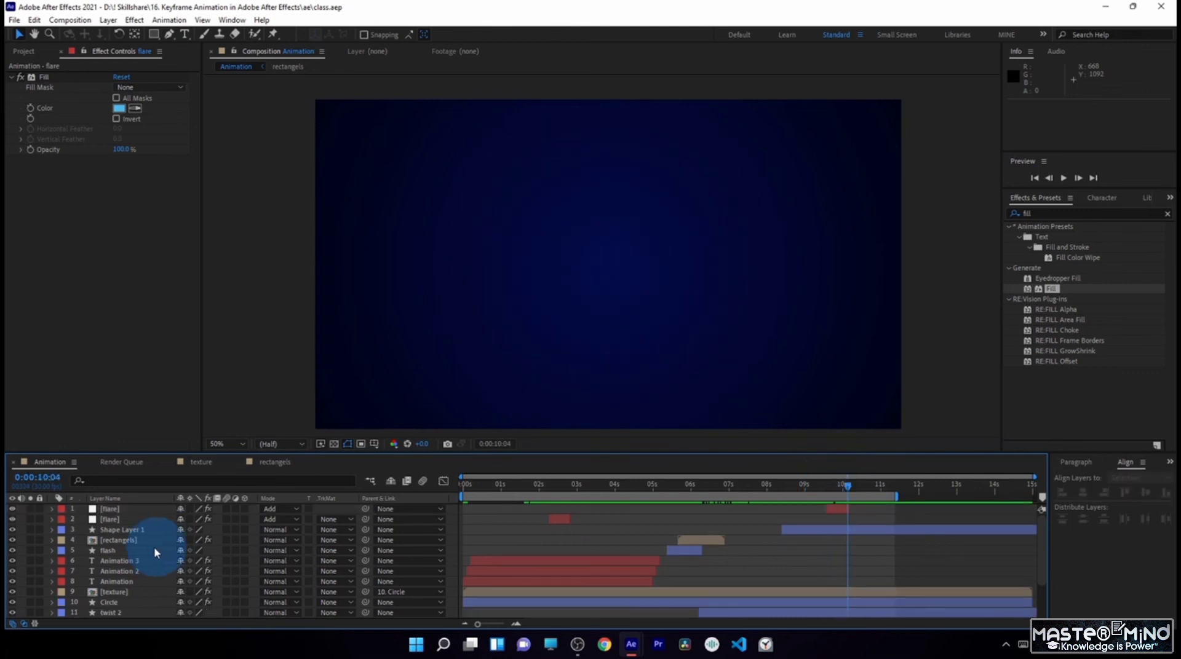
pyautogui.scroll(3, 119, 554)
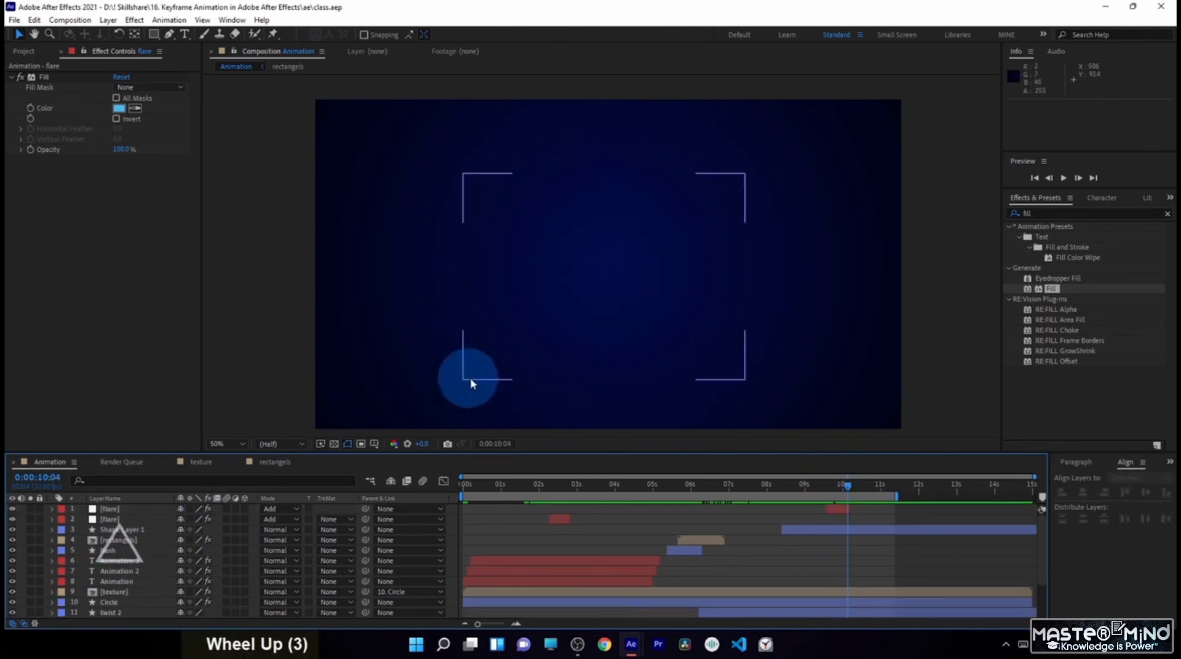
# - Move to 0:00:02:15 and create a white 1920 x 1080 solid layer named "fractal"
pyautogui.moveTo(813, 490); pyautogui.dragTo(558, 501)
pyautogui.click(699, 382)
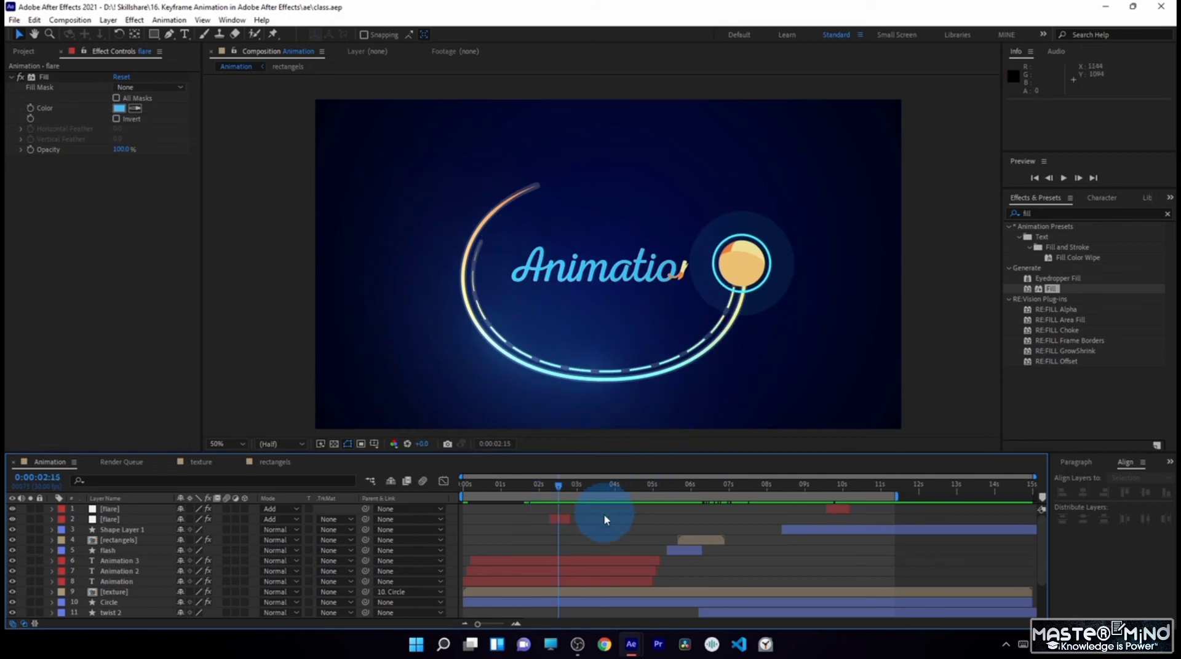
pyautogui.scroll(7, 396, 504)
pyautogui.click(108, 19)
pyautogui.moveTo(184, 37)
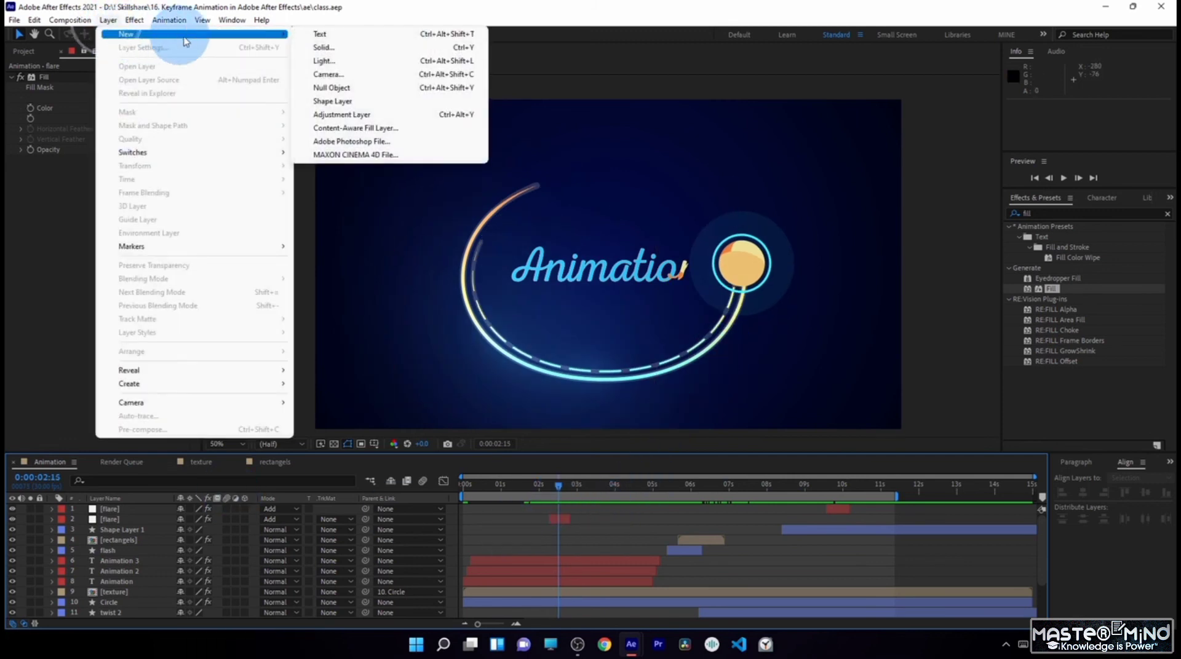
pyautogui.click(322, 47)
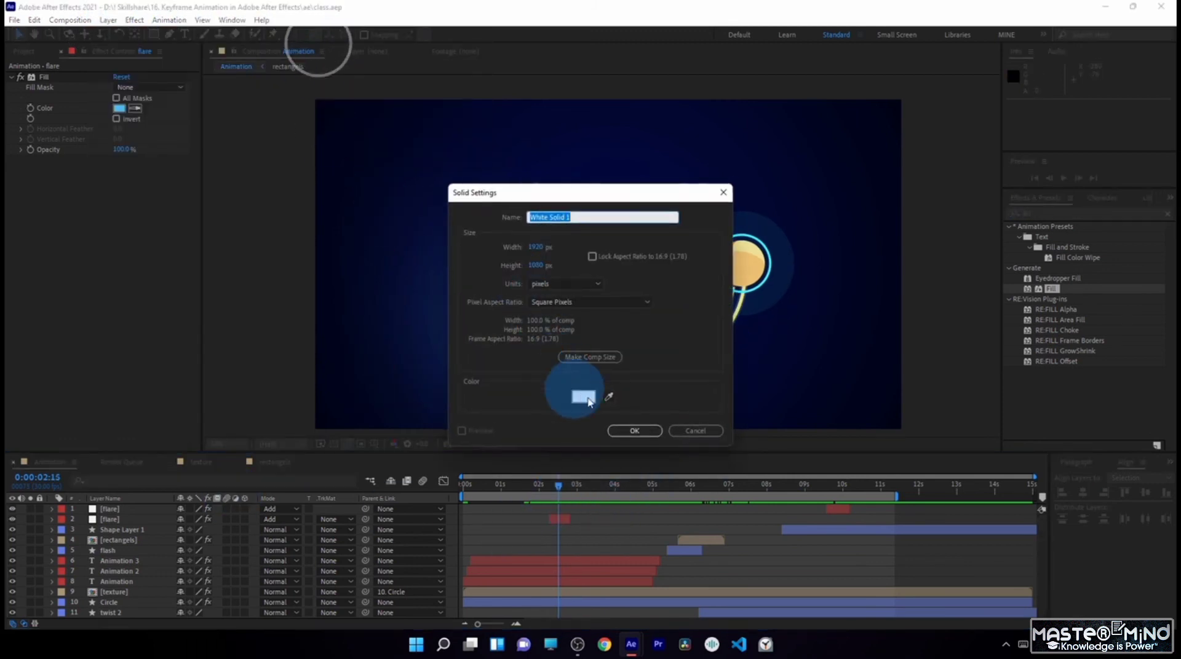
pyautogui.write('fractal')
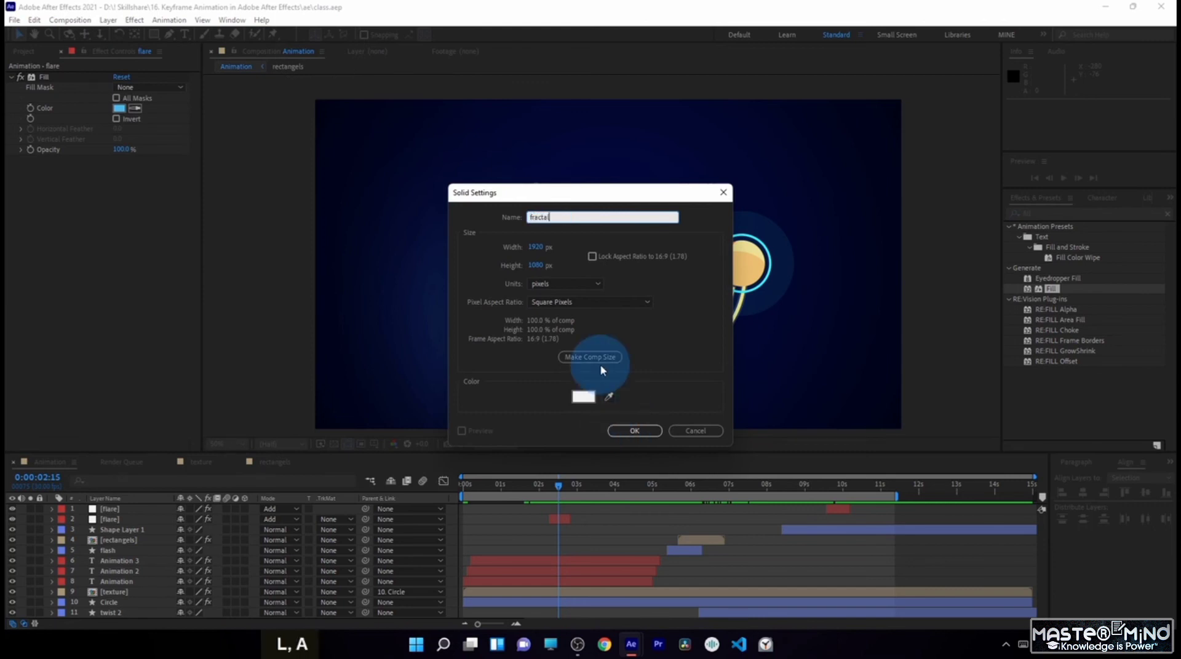
pyautogui.press('Return')
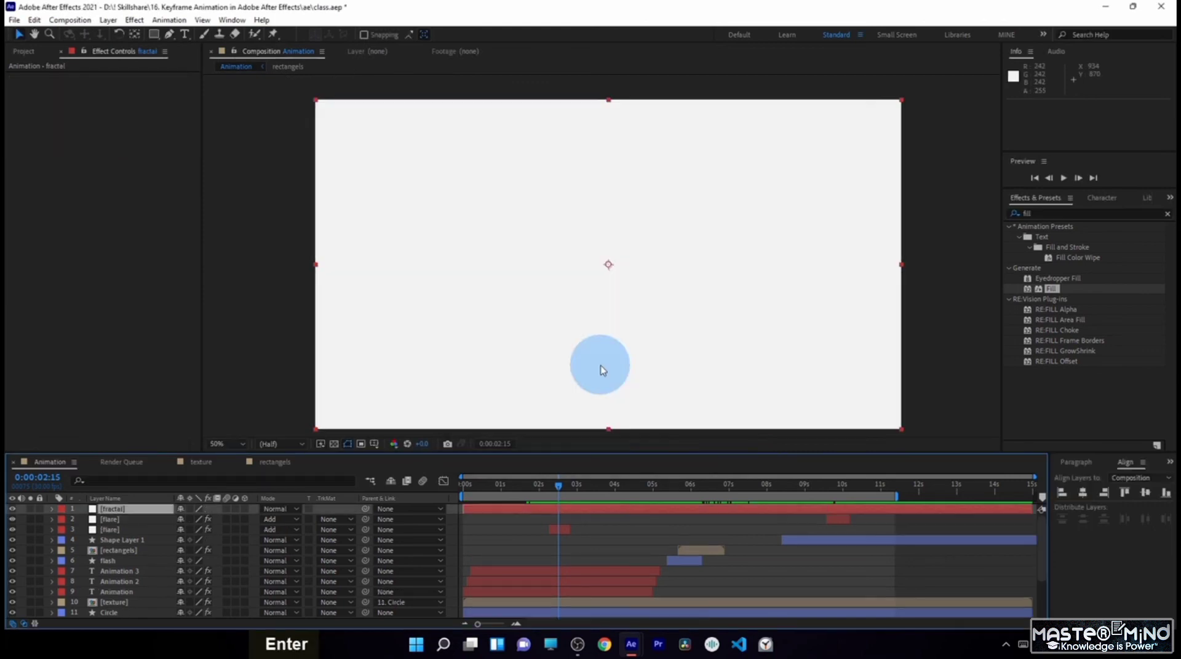
# - Find the Fractal Noise effect and apply it to the fractal layer
pyautogui.moveTo(1043, 214); pyautogui.dragTo(971, 222)
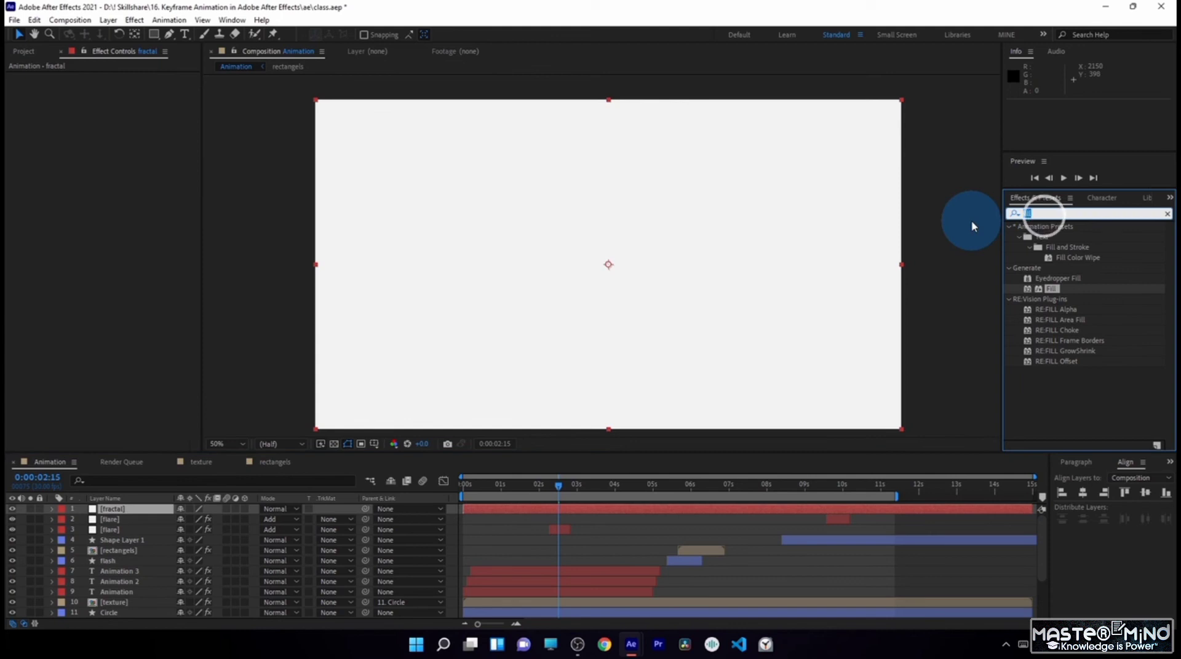
pyautogui.write('fractal')
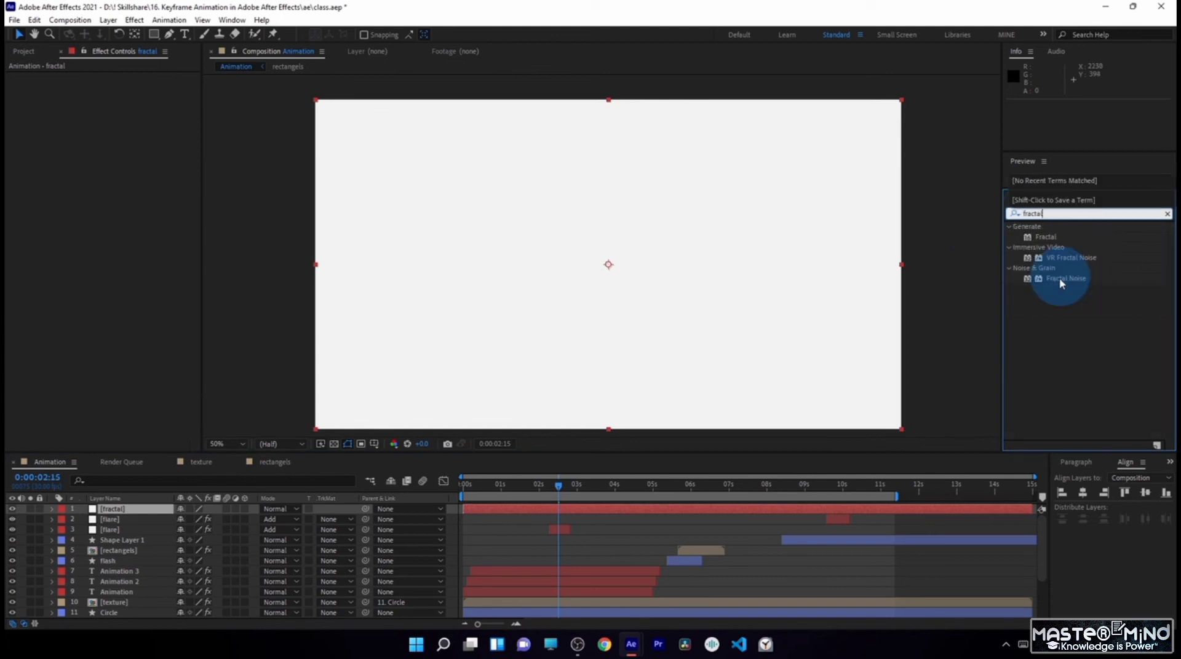
pyautogui.moveTo(1066, 278); pyautogui.dragTo(139, 511)
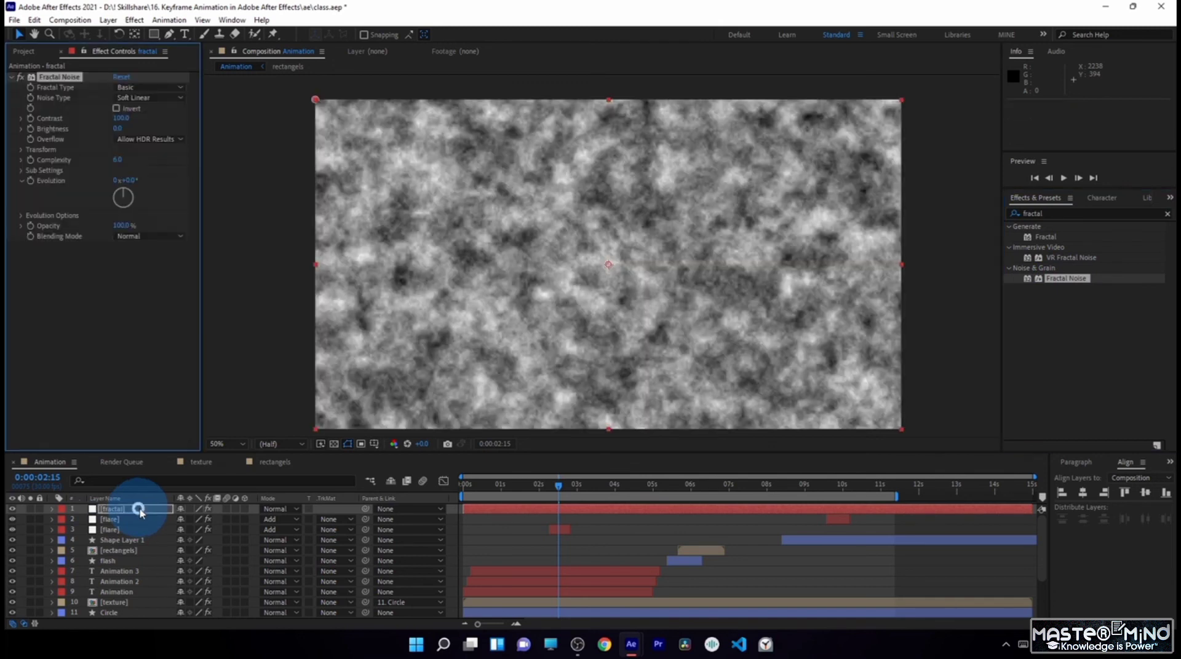
# - Try the Rocky fractal type, settle on Subscale, and set the noise complexity to 1
pyautogui.click(146, 86)
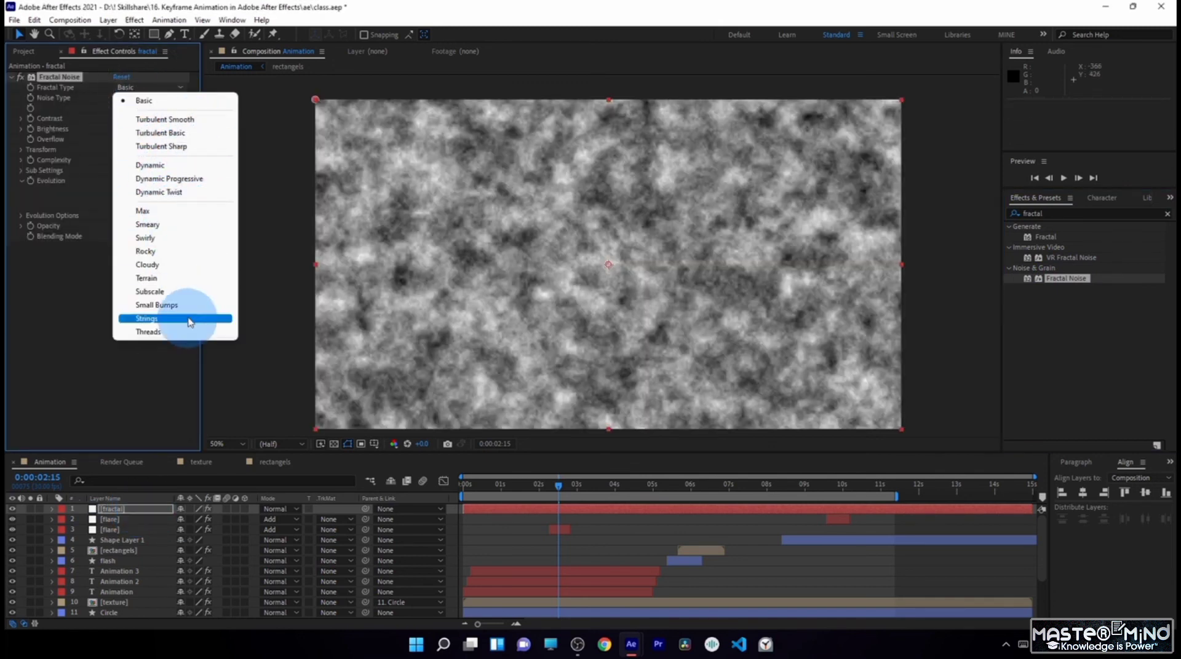
pyautogui.click(199, 251)
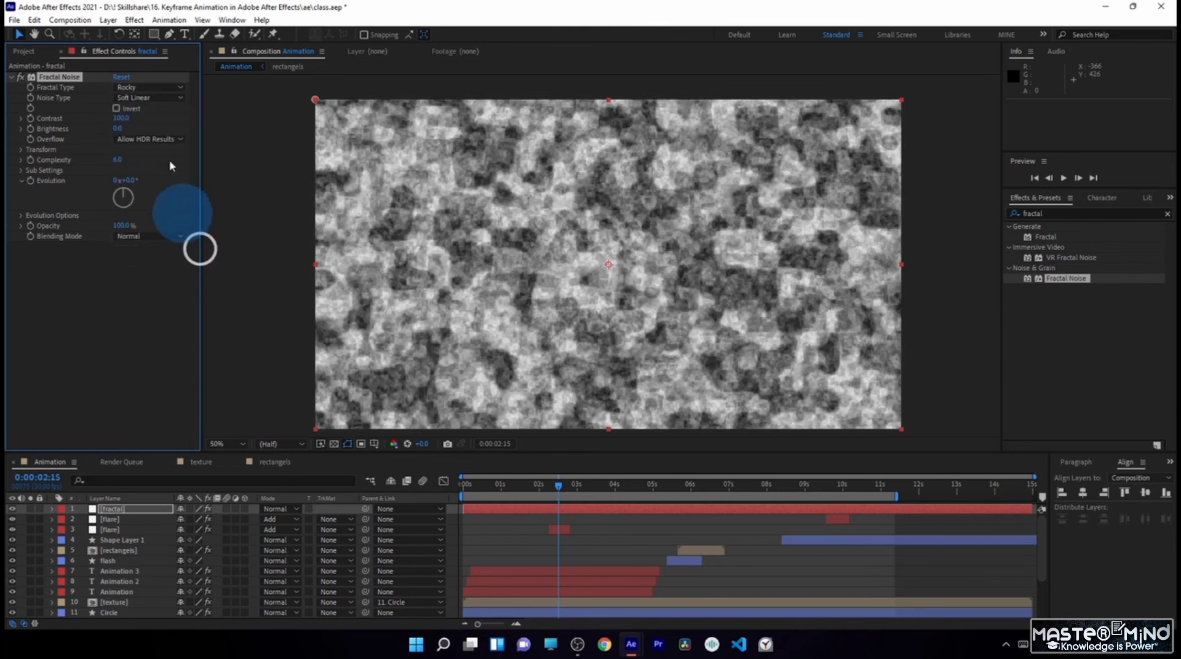
pyautogui.click(148, 88)
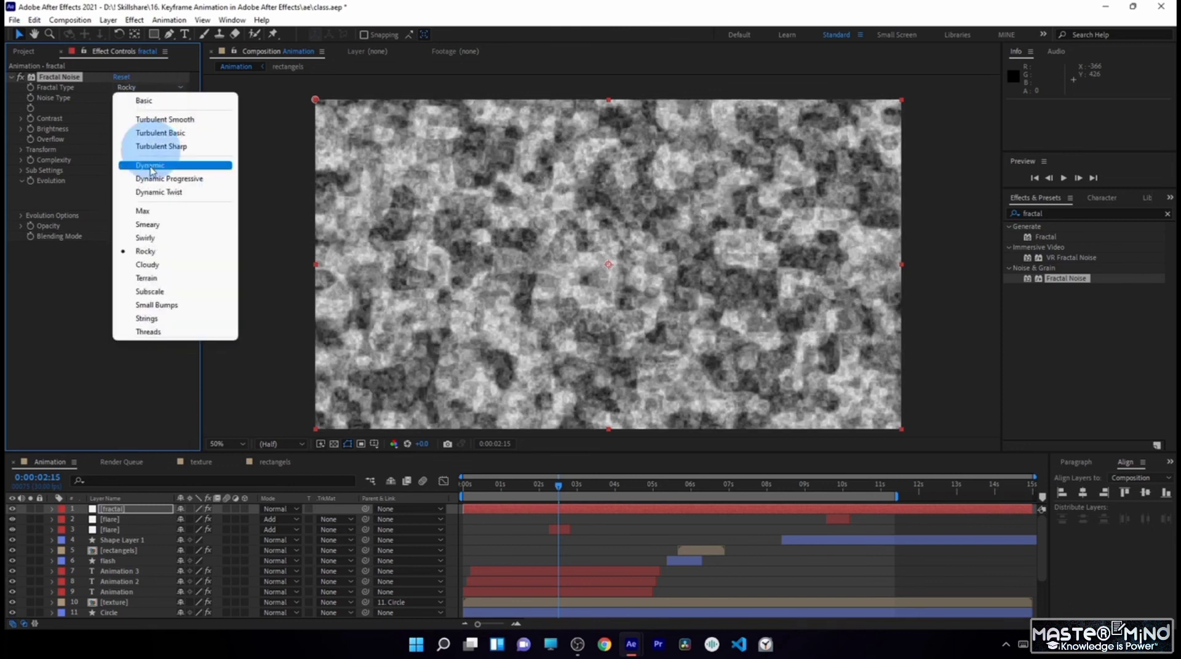
pyautogui.click(170, 293)
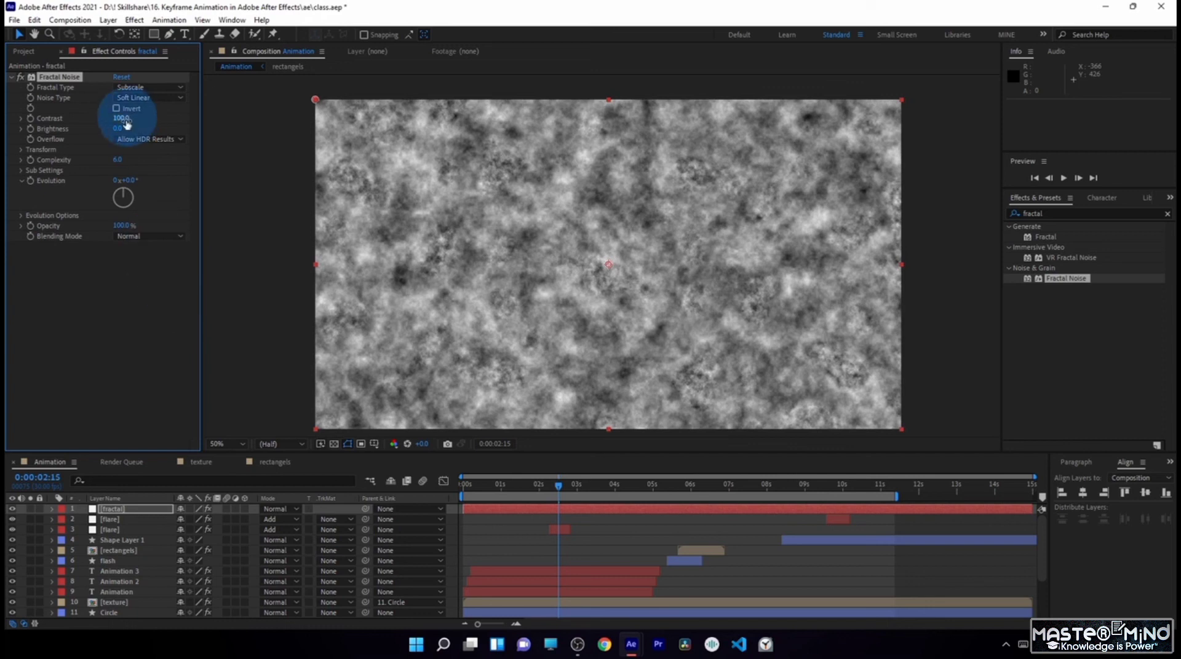
pyautogui.click(119, 161)
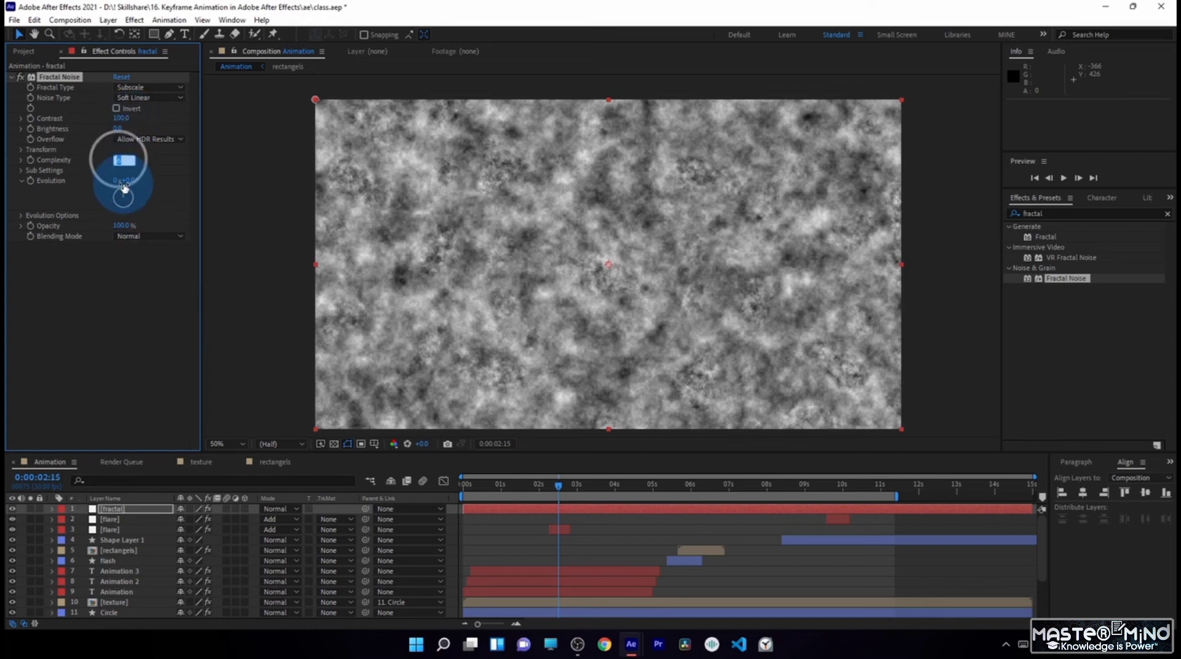
pyautogui.write('1')
pyautogui.press('Return')
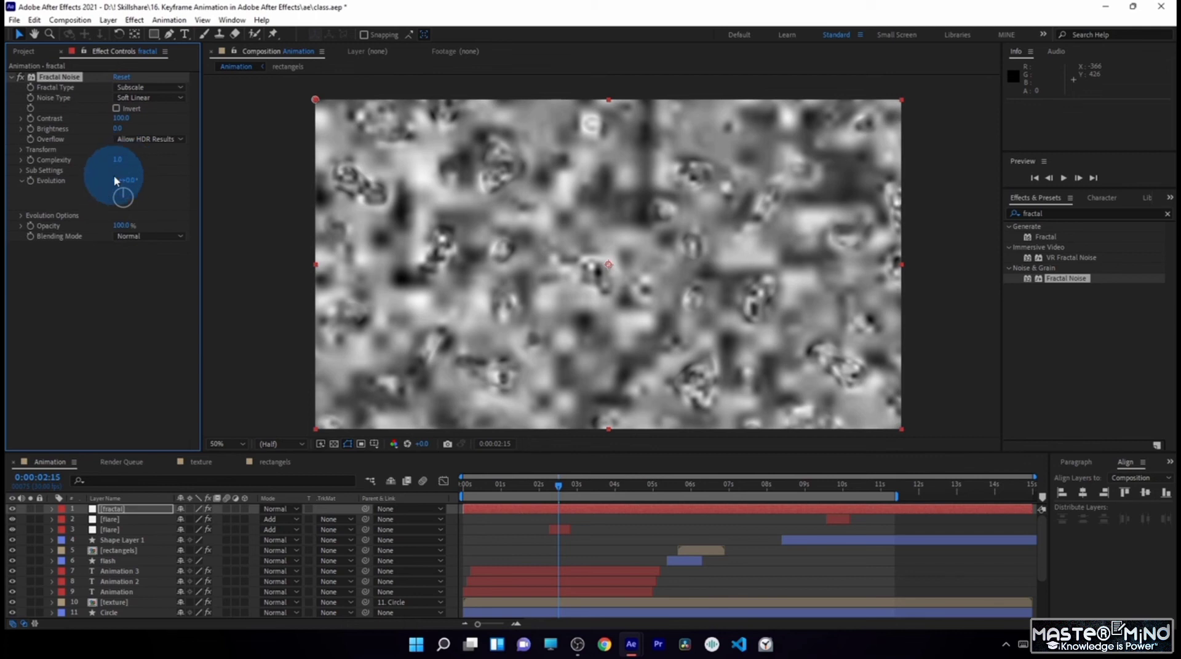
# - Set the Fractal Noise contrast to 260 and its brightness to -115
pyautogui.click(120, 118)
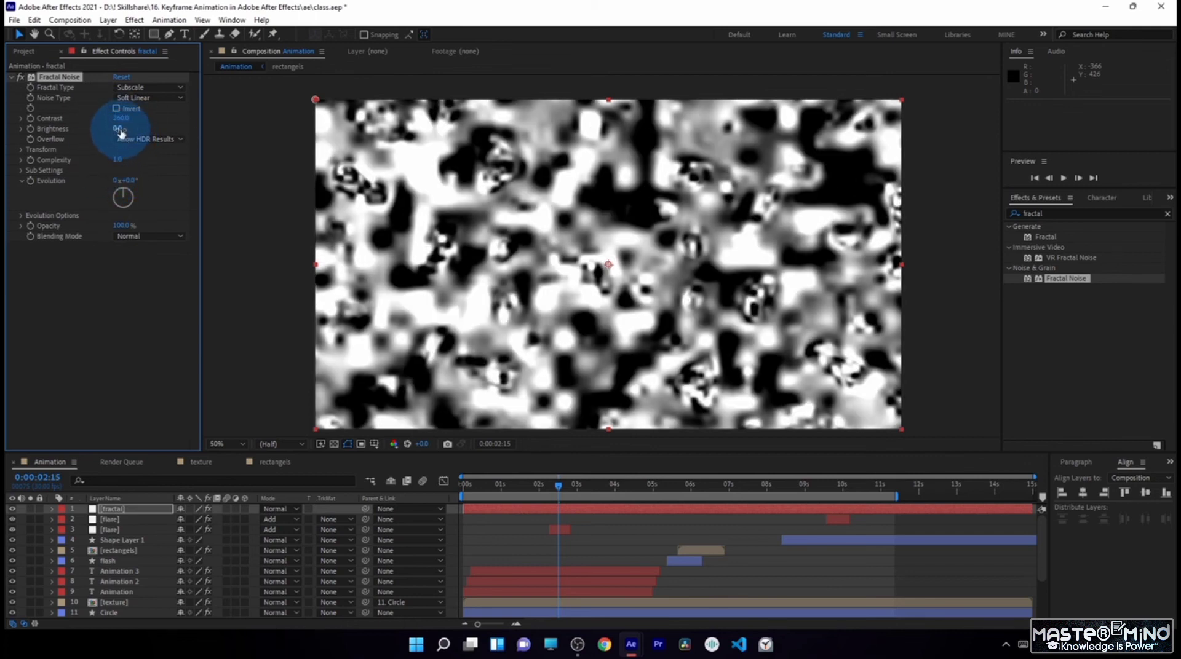
pyautogui.moveTo(116, 128); pyautogui.dragTo(82, 131)
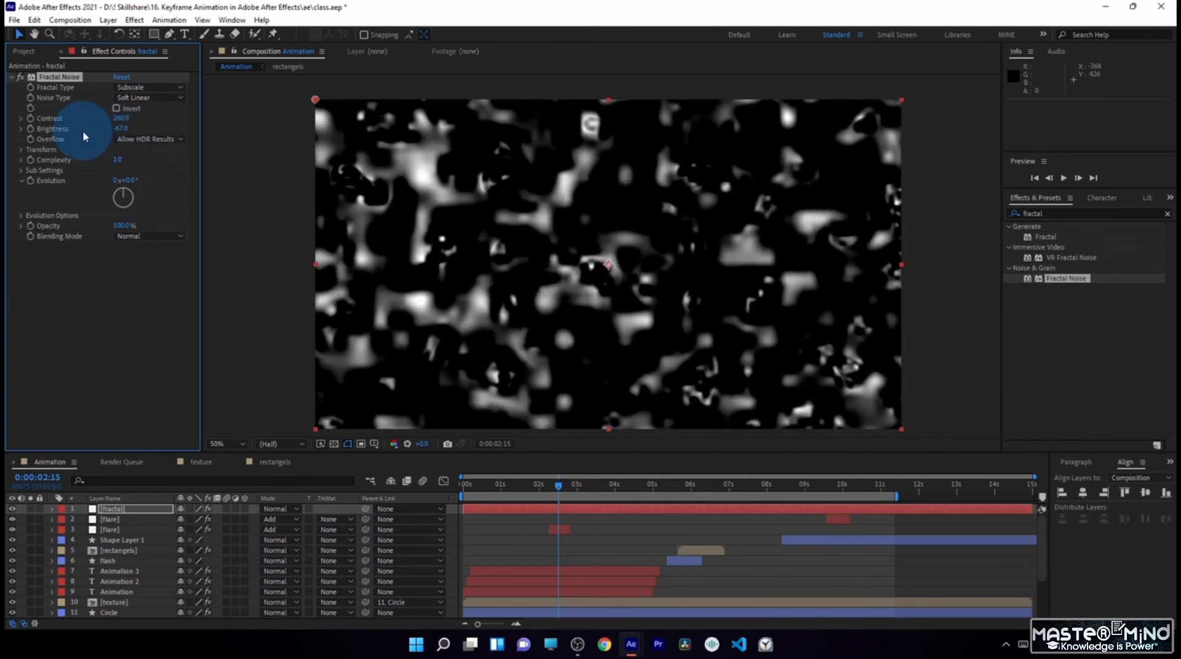
pyautogui.write('-')
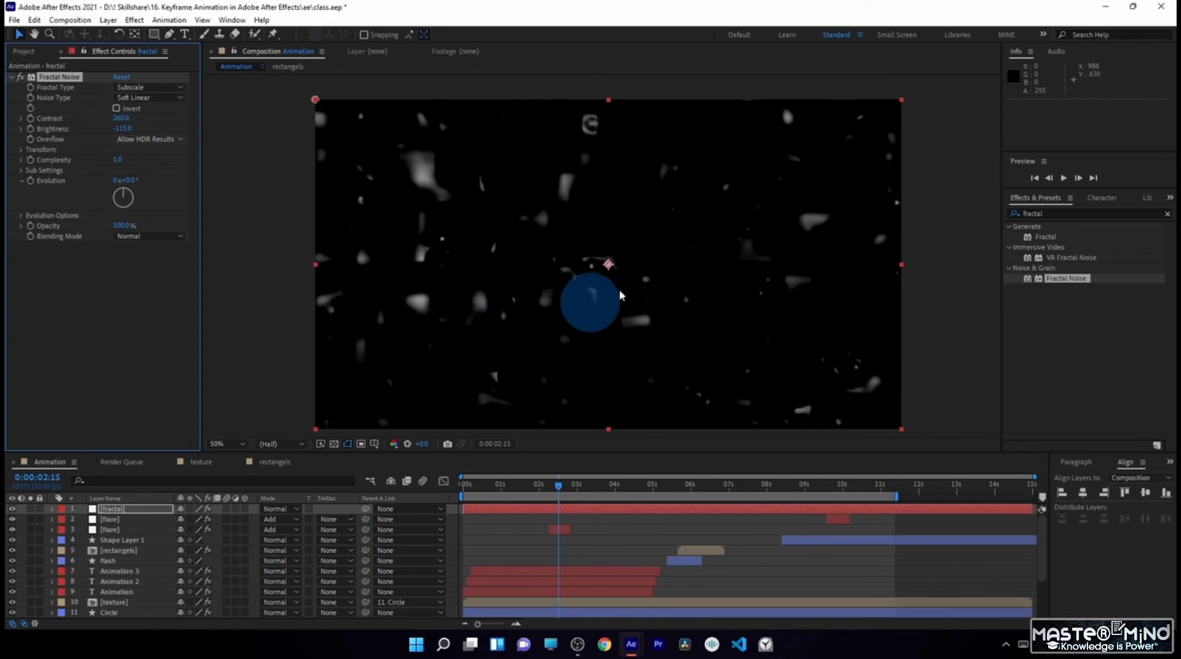
# - Reduce the Fractal Noise transform scale to 4 to turn the noise into tiny star-like specks
pyautogui.click(22, 151)
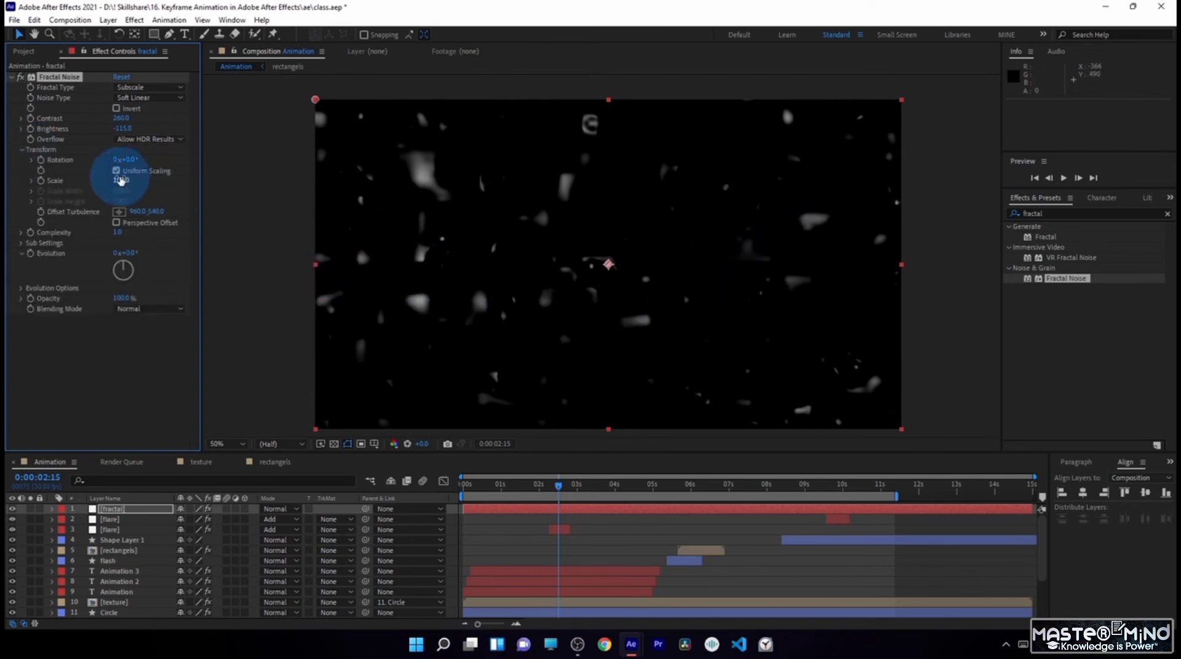
pyautogui.moveTo(121, 181); pyautogui.dragTo(72, 184)
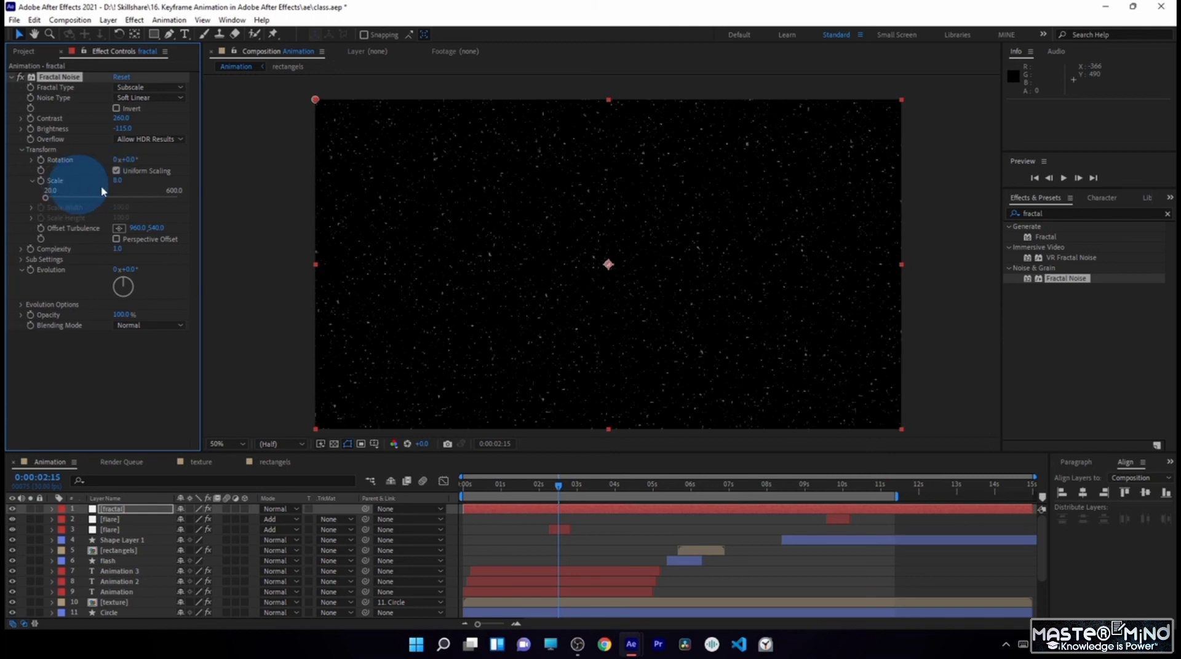
pyautogui.press('Return')
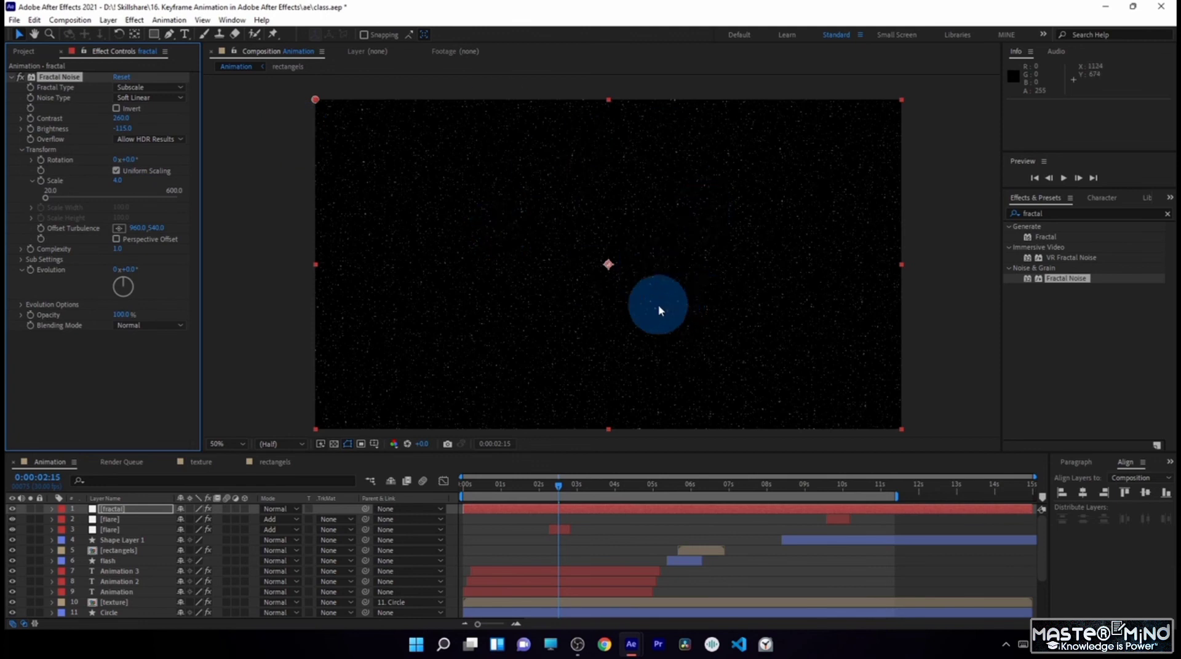
# - Apply the Linear Wipe effect to the fractal layer with 34% completion, a 19° wipe angle and a feather of 969
pyautogui.click(1017, 213)
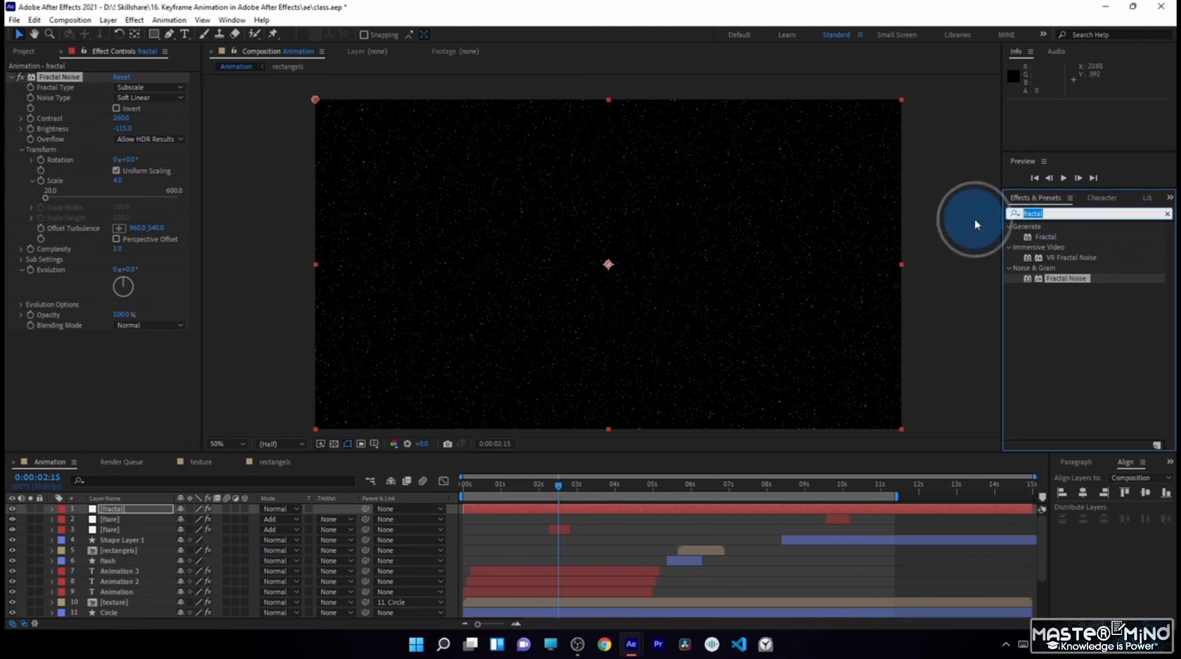
pyautogui.write('linear')
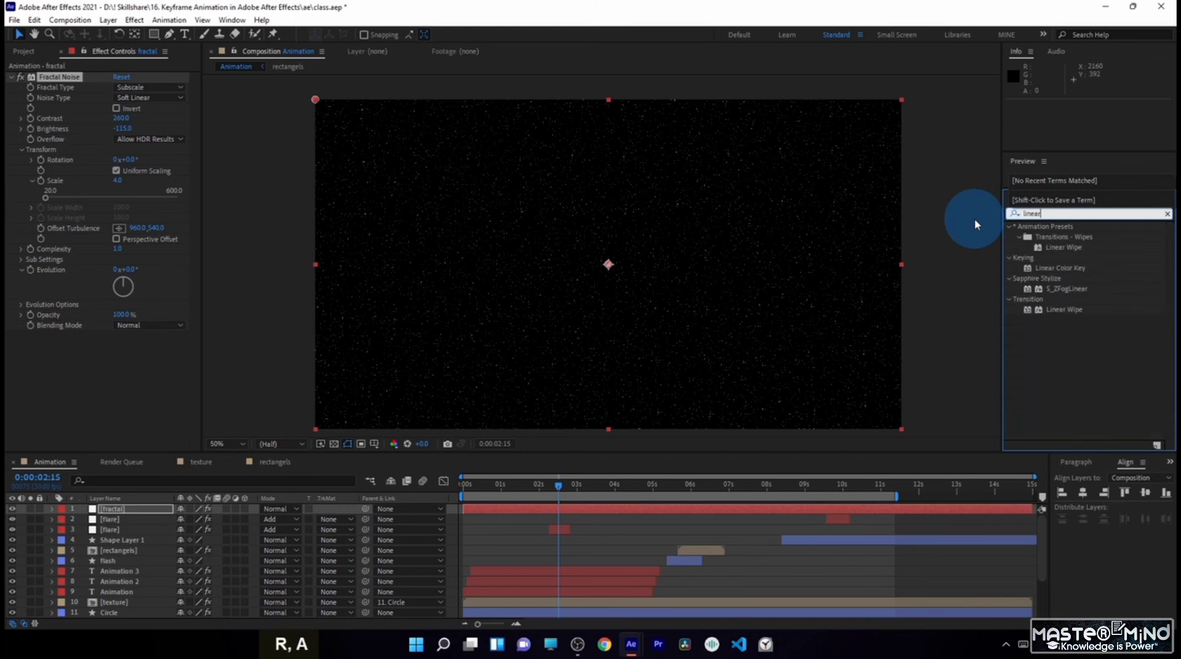
pyautogui.moveTo(1060, 309); pyautogui.dragTo(95, 360)
pyautogui.moveTo(78, 364); pyautogui.dragTo(672, 397)
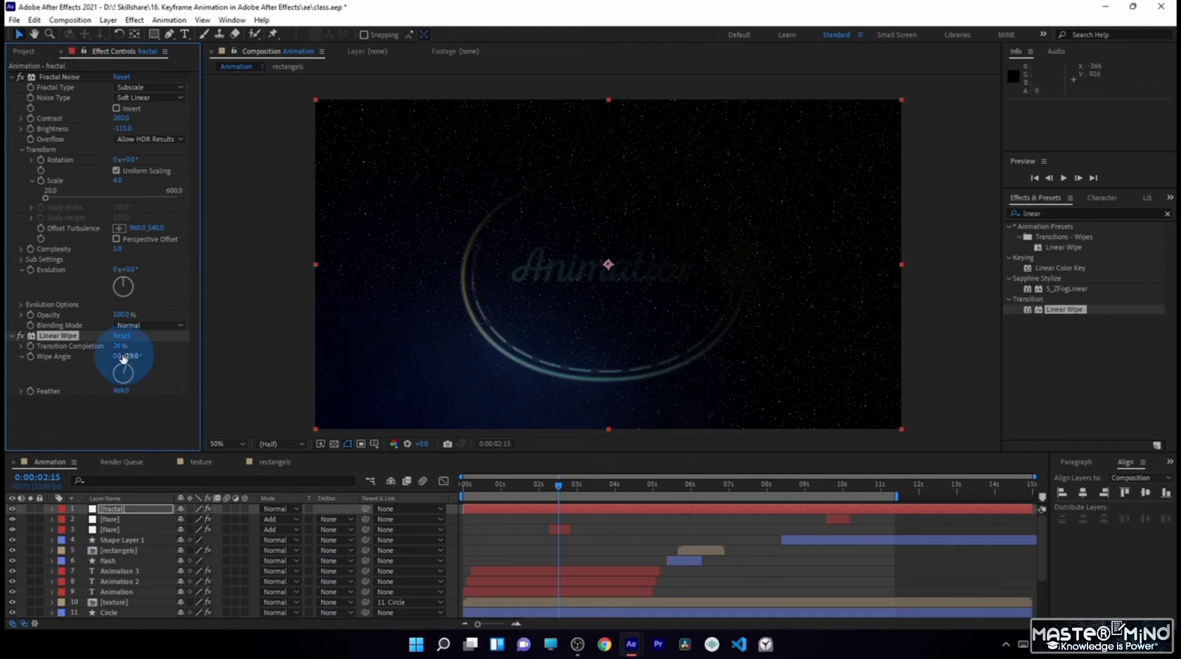
pyautogui.moveTo(125, 348); pyautogui.dragTo(138, 348)
# - Set the fractal layer's blending mode to Screen
pyautogui.click(132, 508)
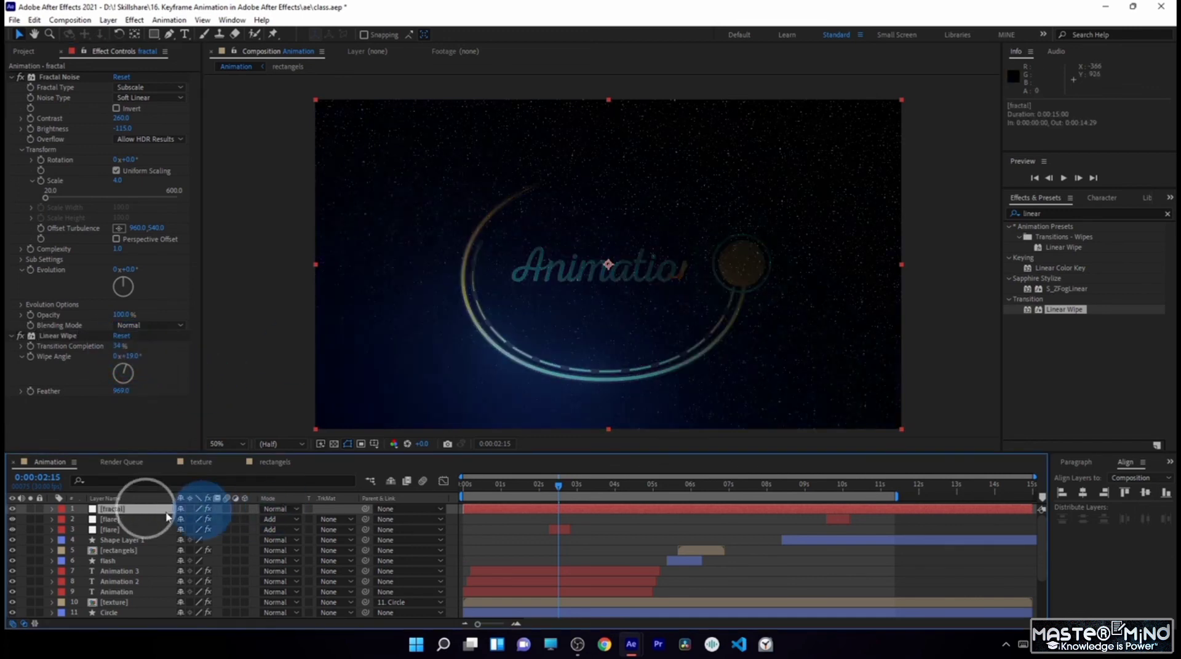
pyautogui.click(278, 509)
pyautogui.click(343, 246)
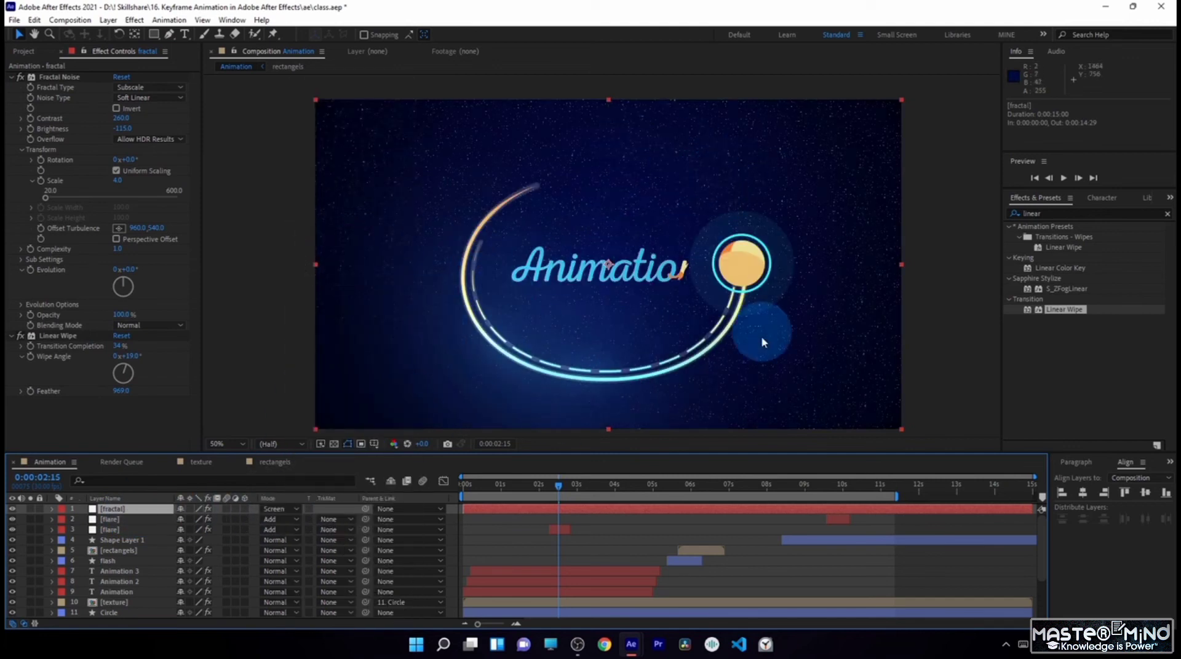
# - Refine the Linear Wipe to 43% completion, a 10° angle and feather 1202, and lower the fractal layer's opacity to about 66%
pyautogui.moveTo(121, 390); pyautogui.dragTo(345, 404)
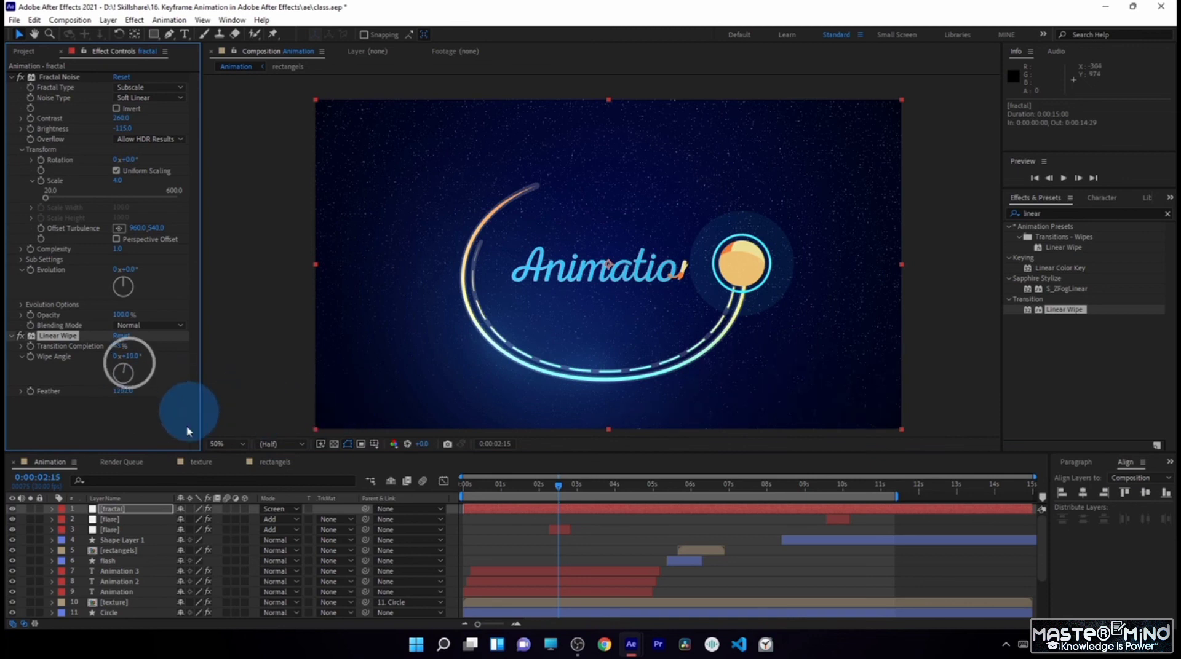
pyautogui.click(131, 509)
pyautogui.press('t')
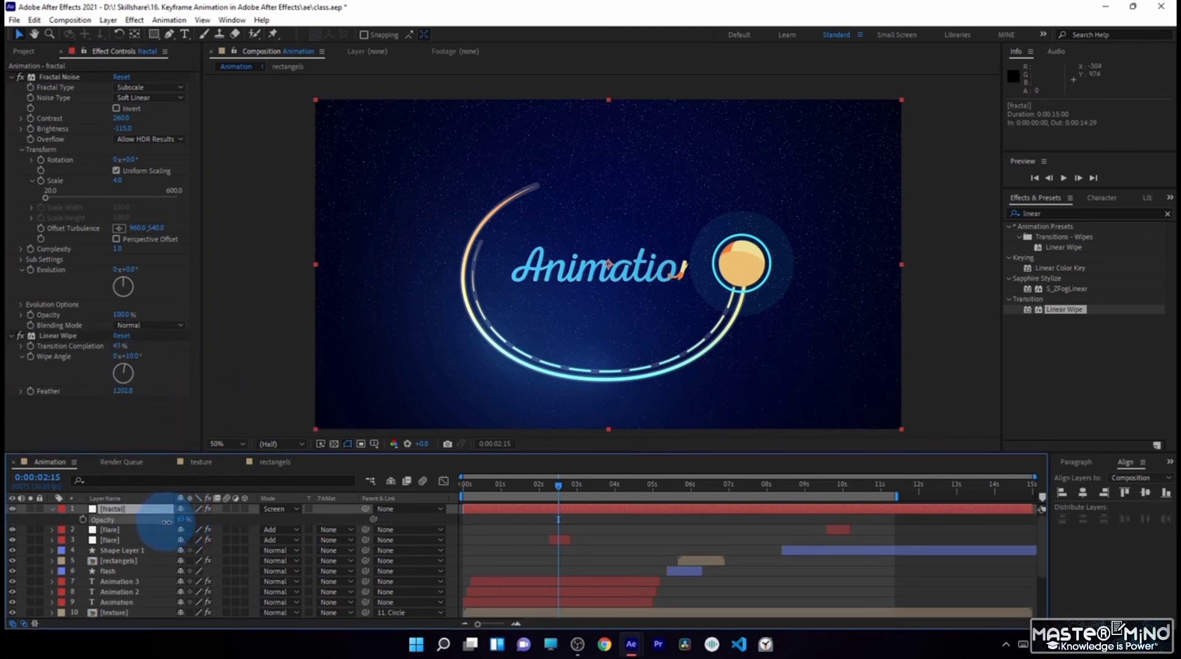
pyautogui.moveTo(166, 522); pyautogui.dragTo(167, 523)
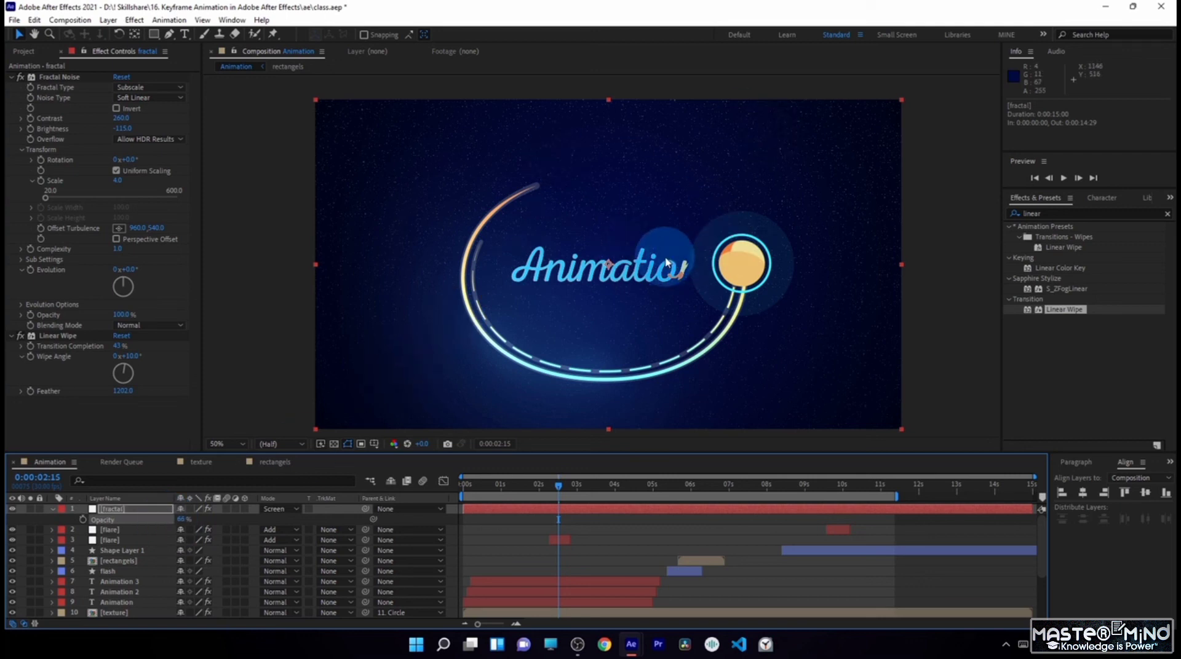
# - Add the expression time*4 to the Random Seed under the fractal layer's Fractal Noise Evolution Options and preview the animation
pyautogui.moveTo(500, 490); pyautogui.dragTo(600, 501)
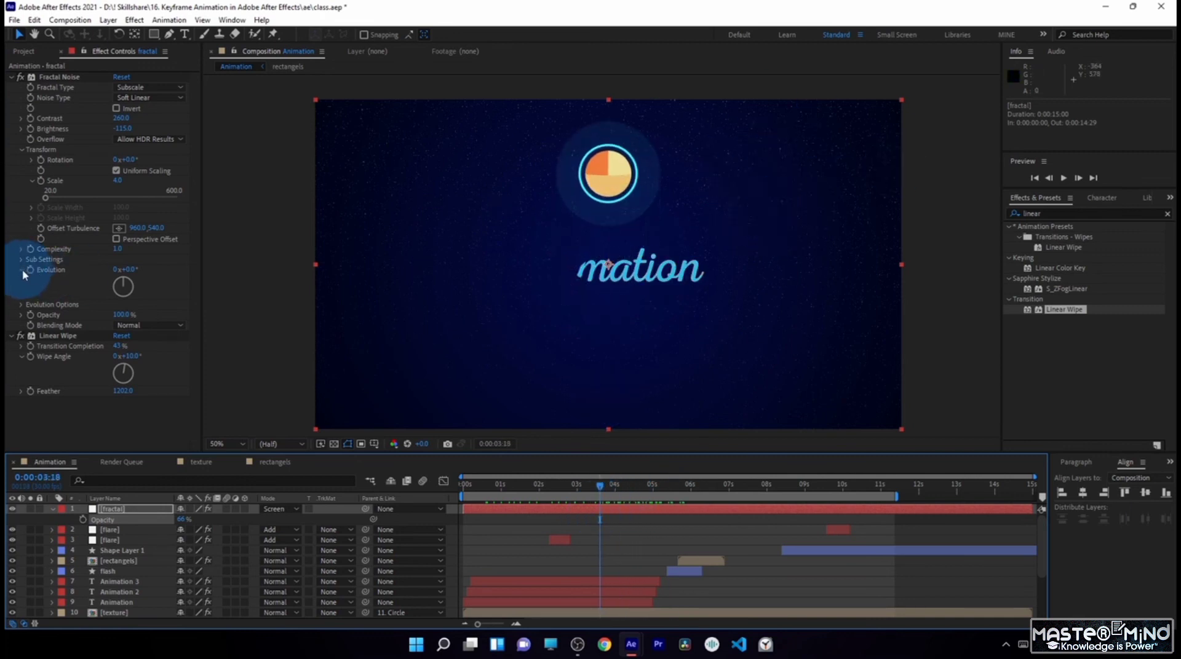
pyautogui.click(24, 303)
pyautogui.click(24, 303)
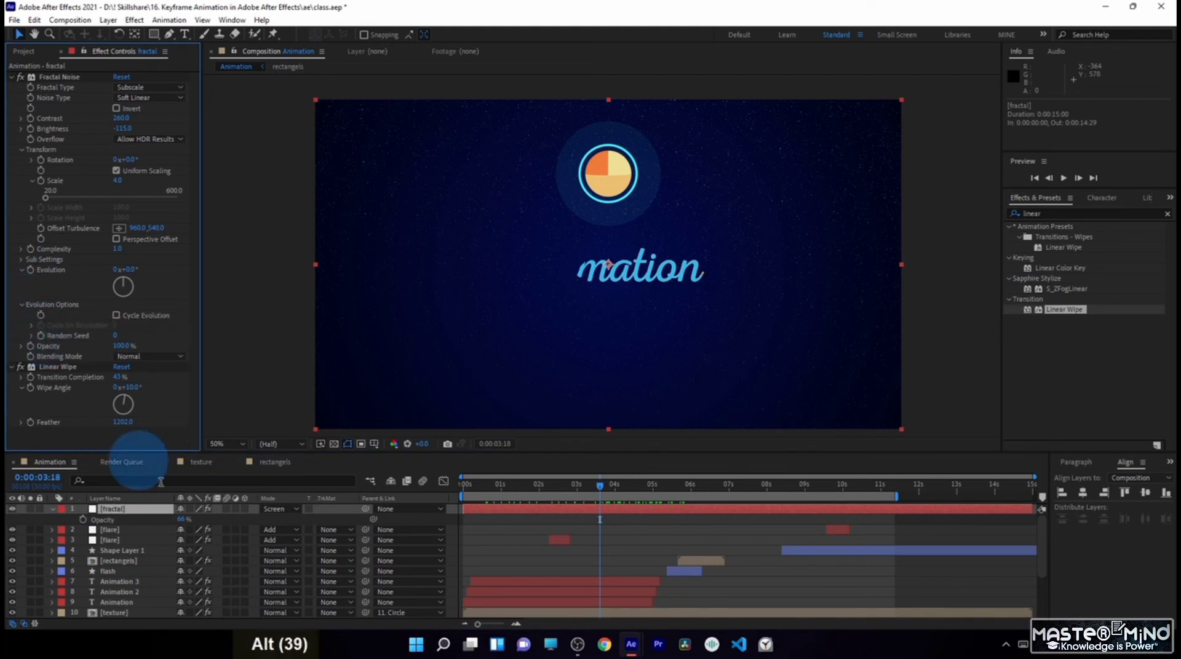
pyautogui.keyDown('alt'); pyautogui.click(41, 335); pyautogui.keyUp('alt')
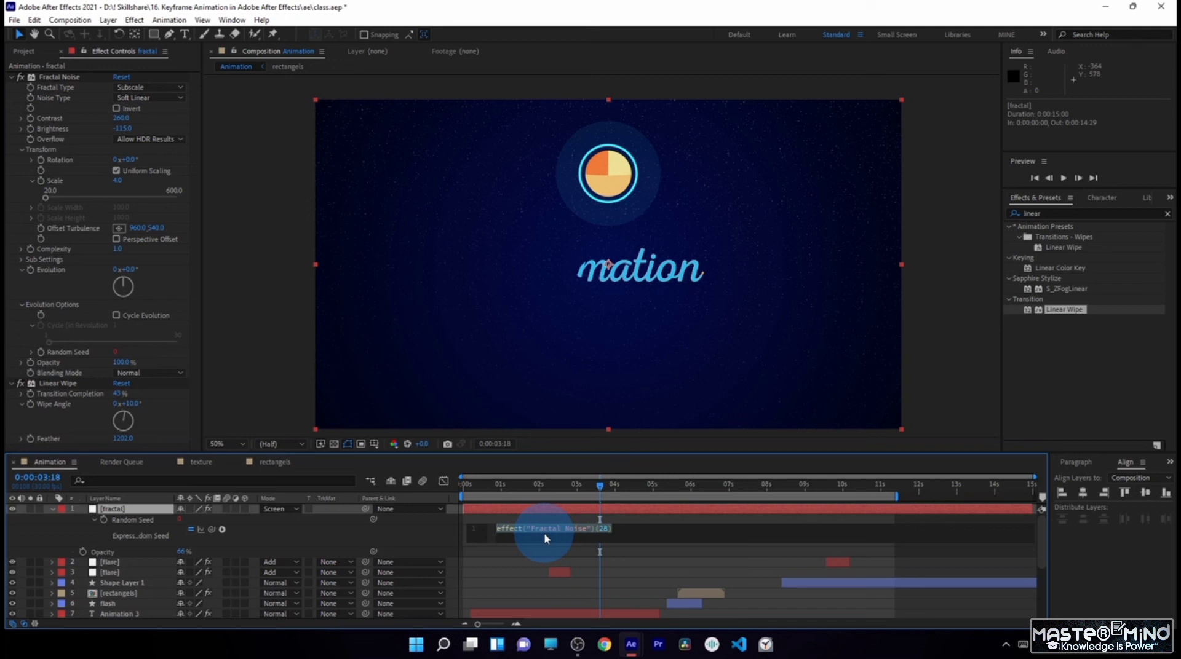
pyautogui.write('time')
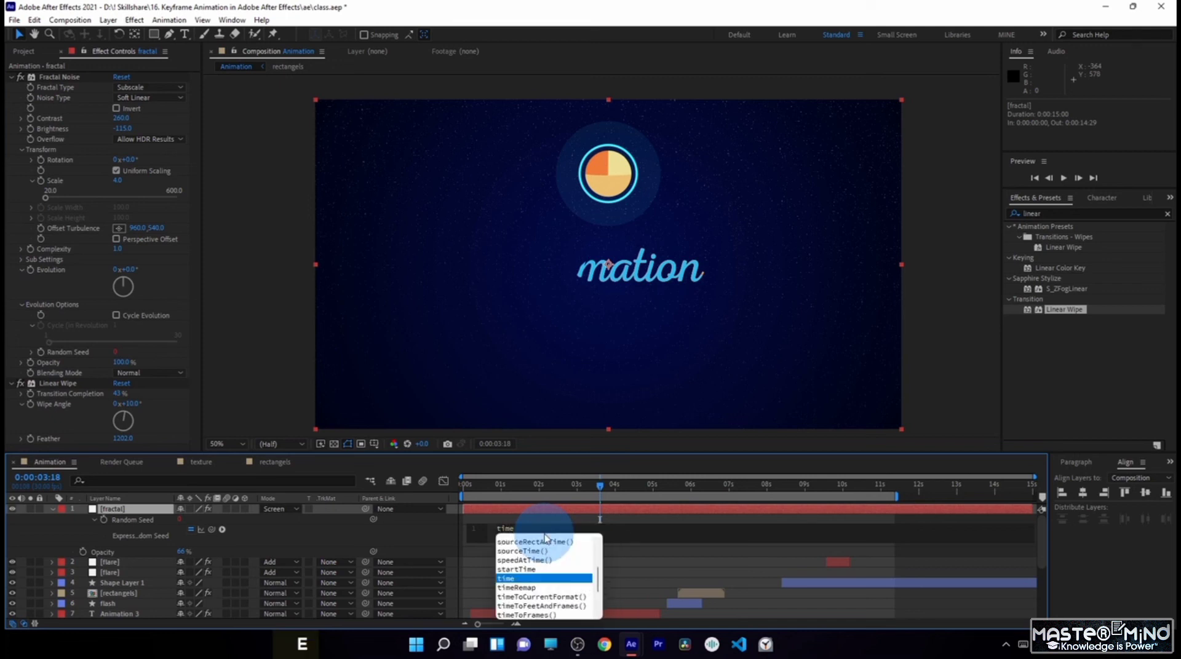
pyautogui.write('*')
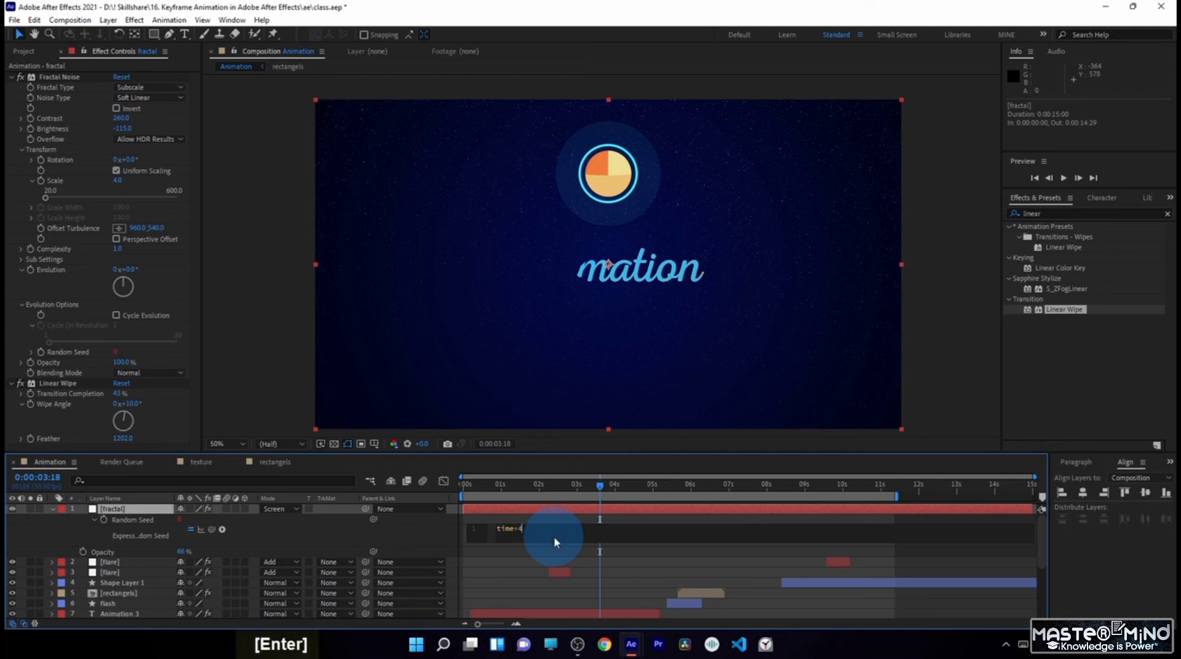
pyautogui.press('KP_0')
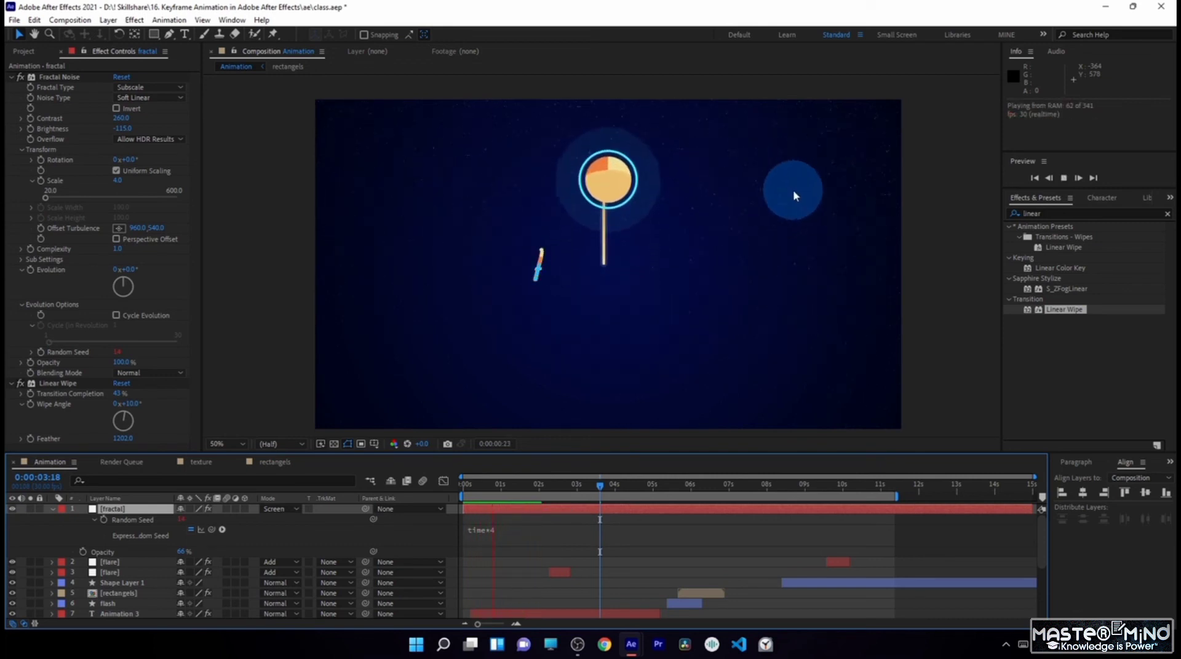
# - Try a faster star flicker by changing the Random Seed expression to time*15 and preview it
pyautogui.moveTo(483, 481); pyautogui.dragTo(490, 481)
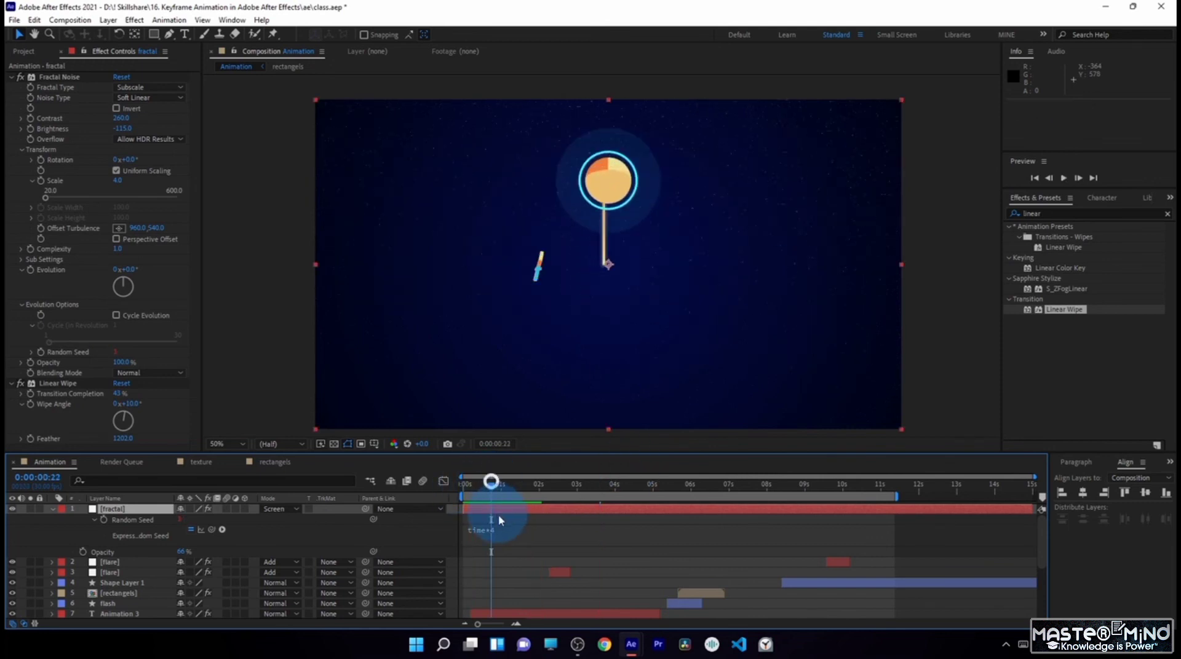
pyautogui.doubleClick(506, 524)
pyautogui.doubleClick(527, 530)
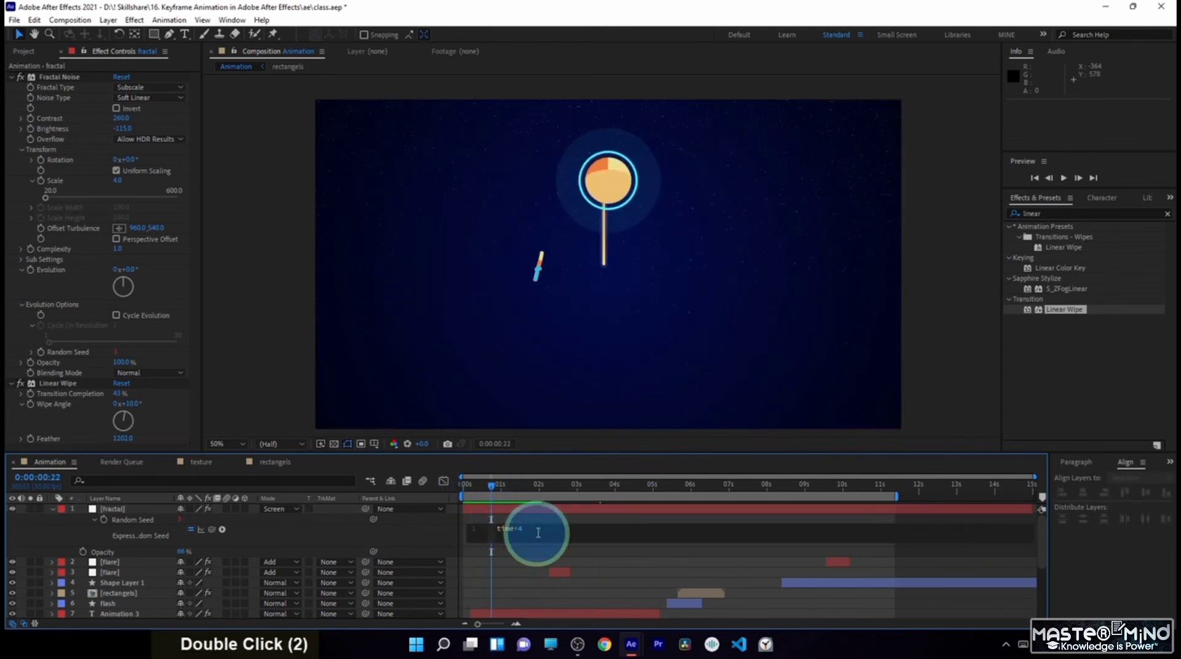
pyautogui.press('BackSpace')
pyautogui.write('15')
pyautogui.press('KP_0')
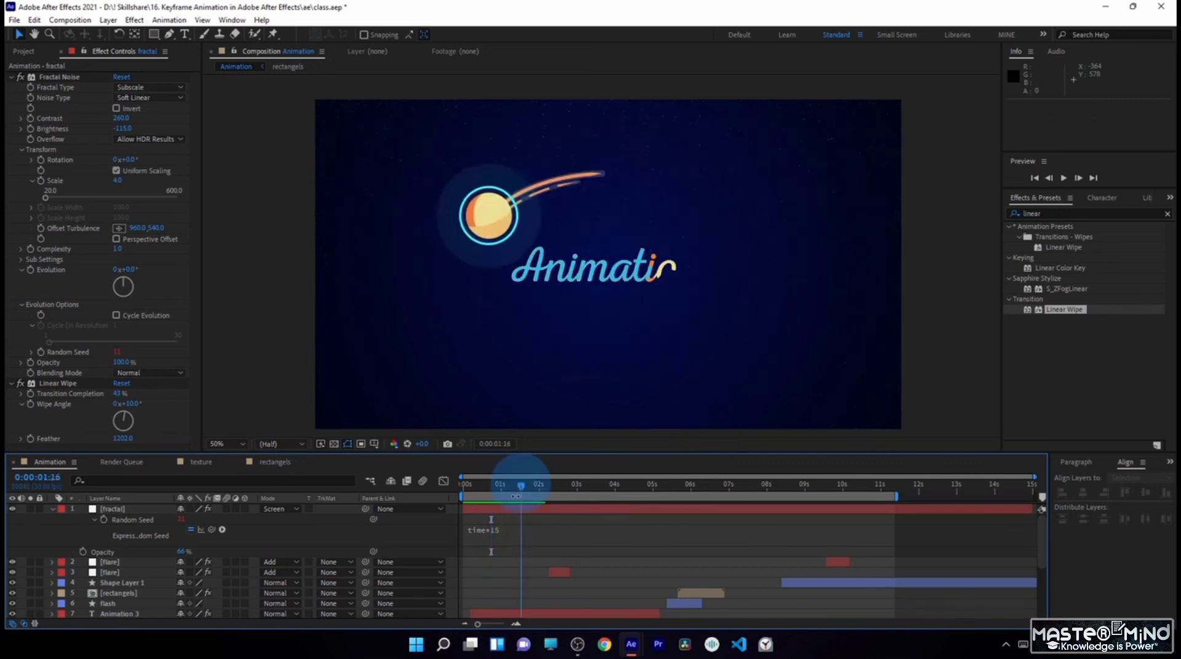
# - Change the Random Seed expression to time*7 and preview the flickering specks
pyautogui.click(510, 529)
pyautogui.moveTo(511, 529); pyautogui.dragTo(533, 532)
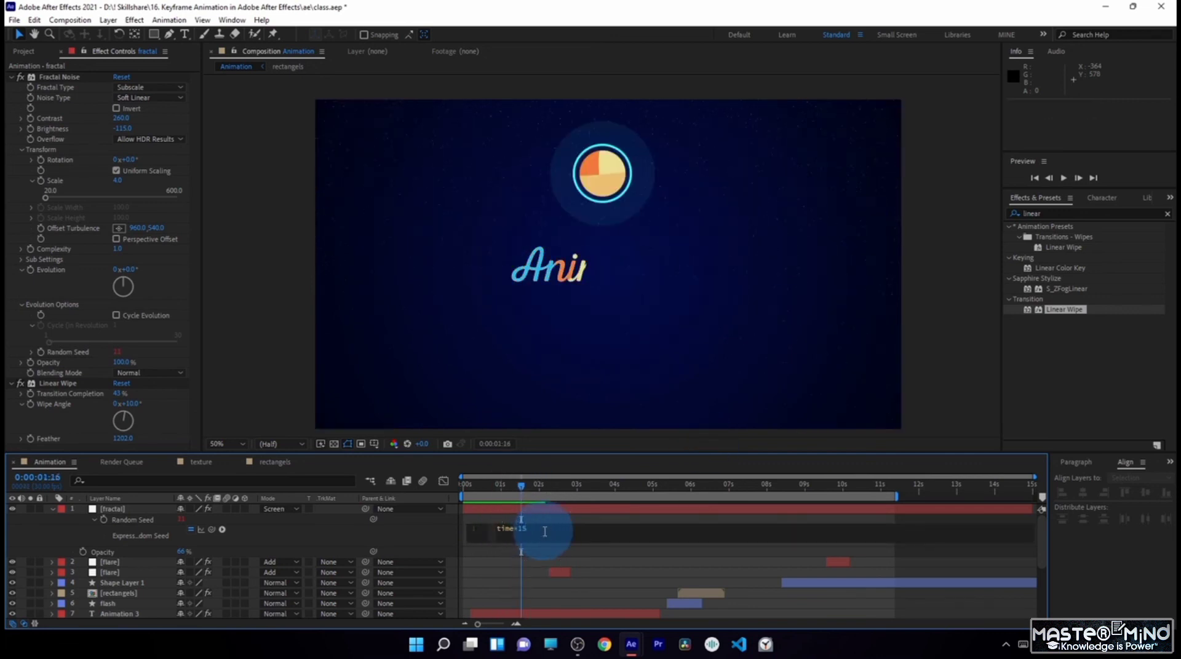
pyautogui.press('BackSpace')
pyautogui.press('BackSpace')
pyautogui.write('7')
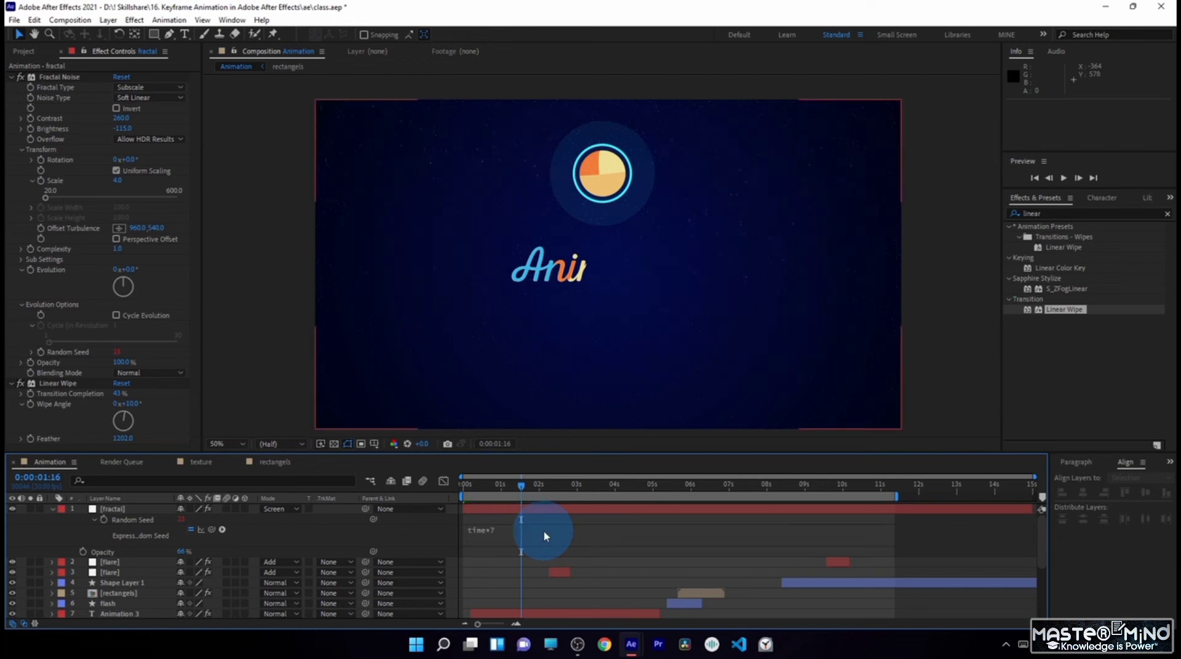
pyautogui.press('space')
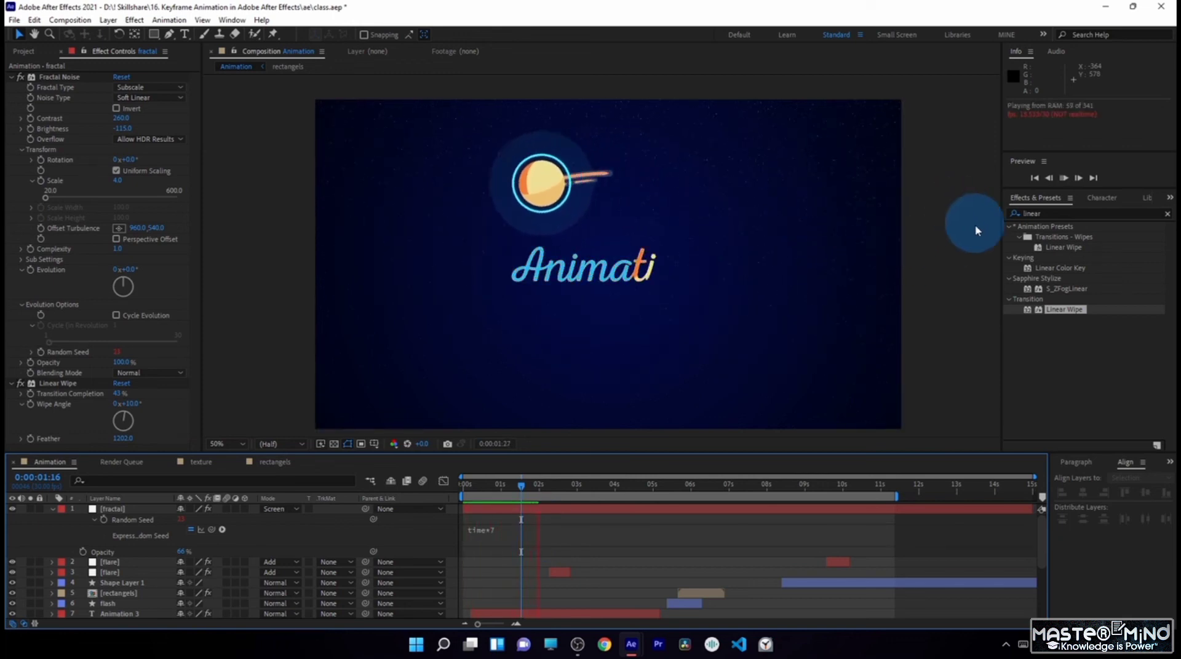
pyautogui.scroll(2, 735, 111)
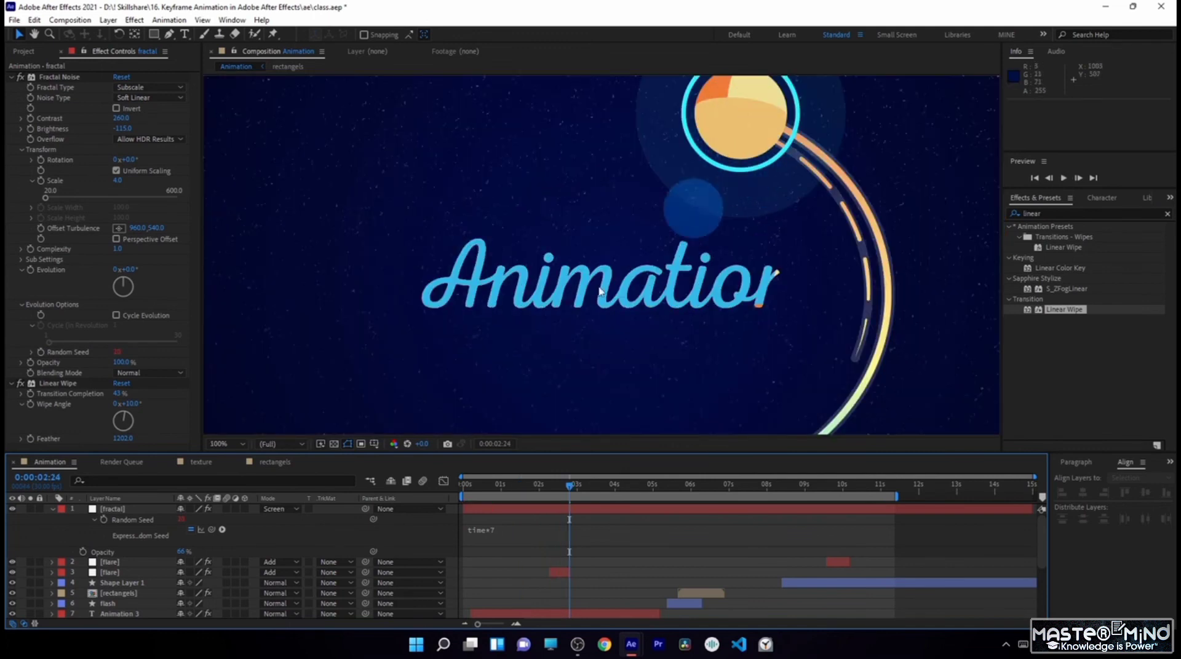
# - Duplicate the fractal layer and set the lower copy's blending mode to Multiply
pyautogui.click(53, 510)
pyautogui.click(123, 511)
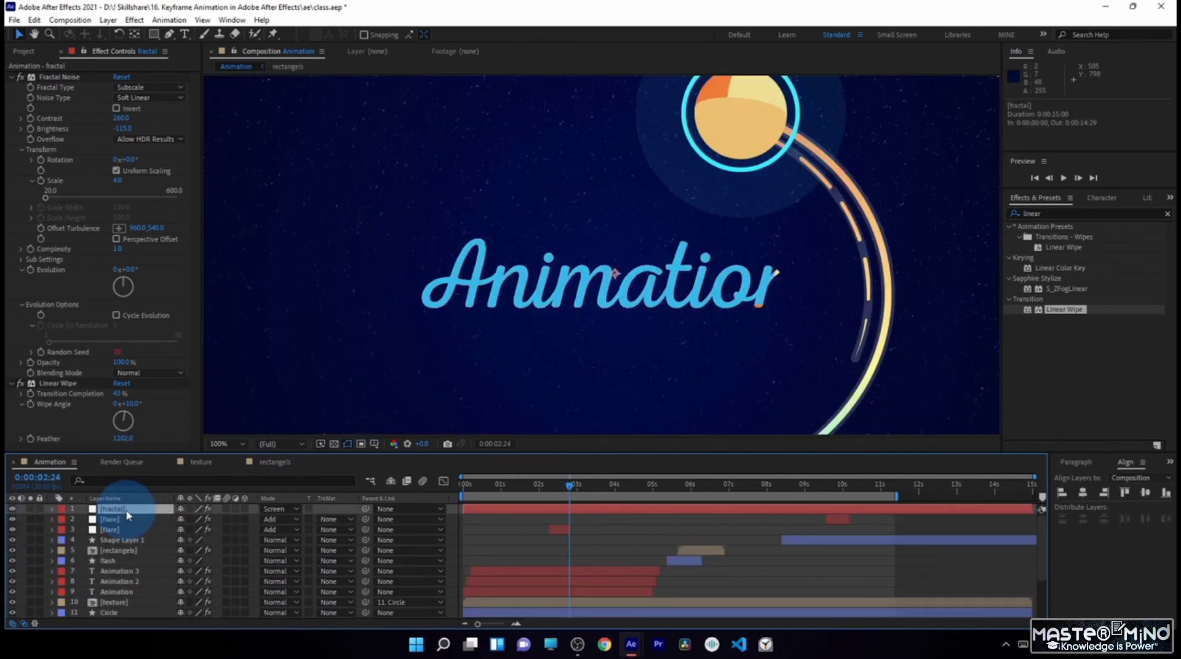
pyautogui.hotkey('ctrl', 'd')
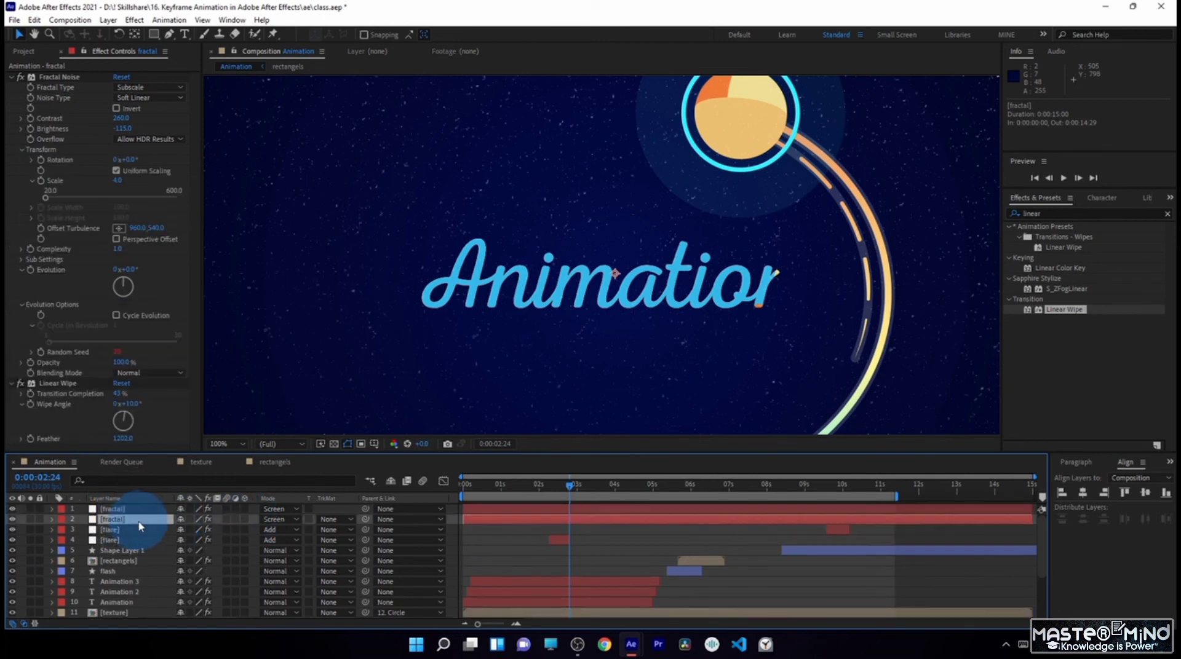
pyautogui.click(273, 519)
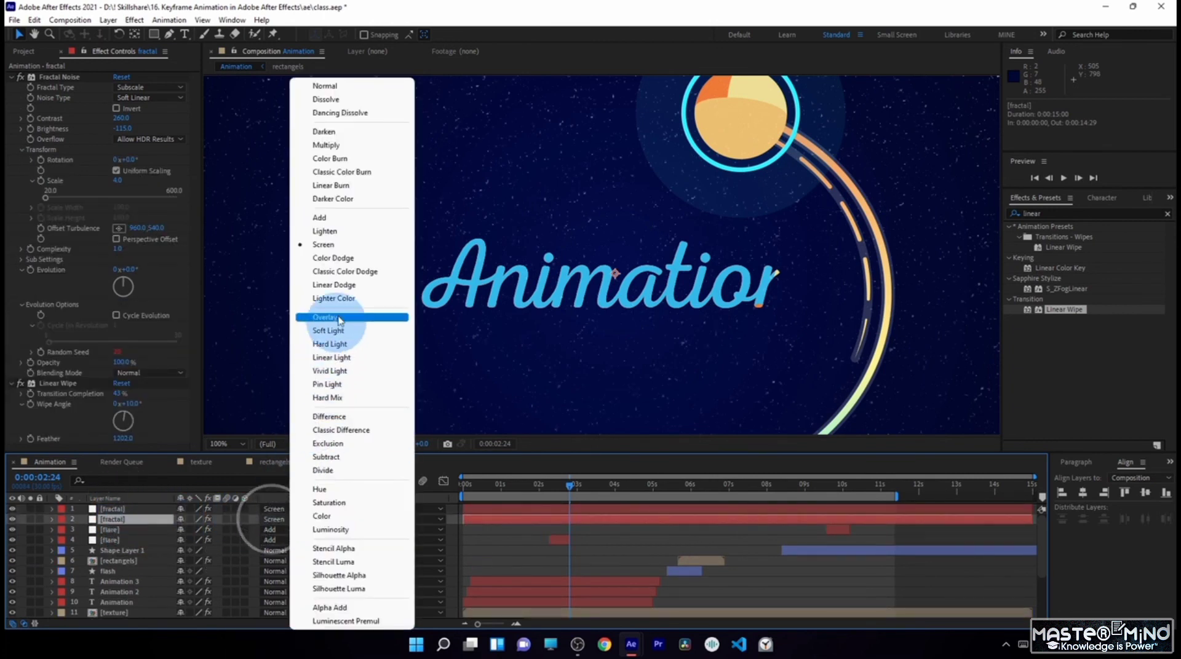
pyautogui.click(324, 146)
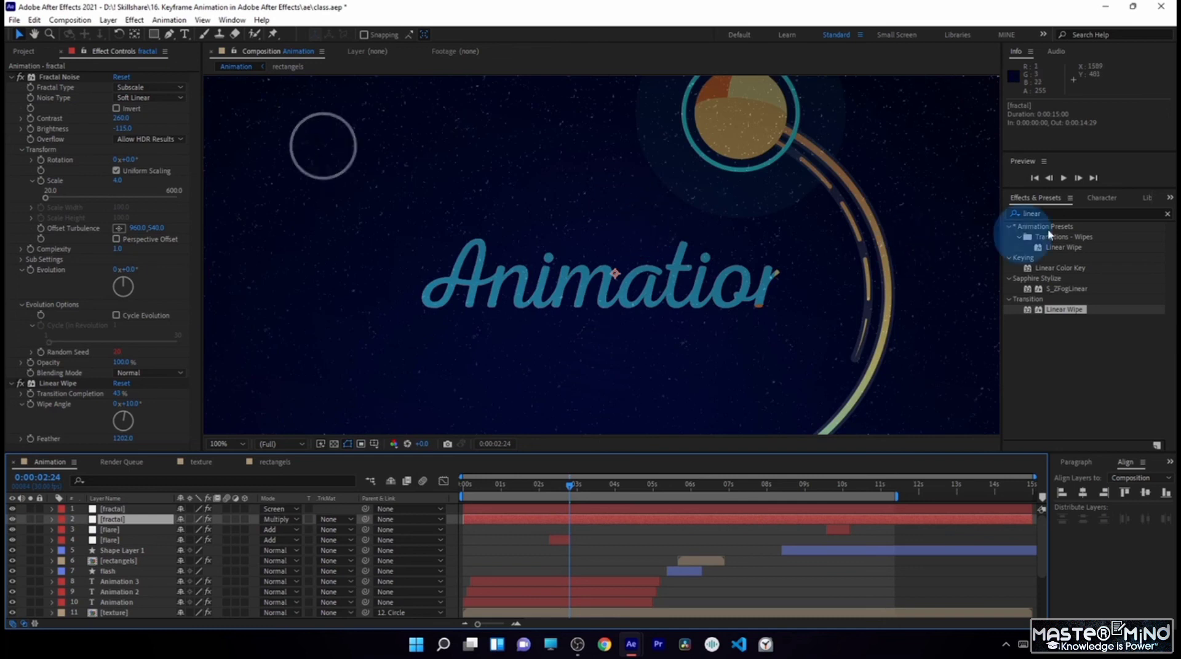
# - Apply the Invert effect to the Multiply fractal layer and inspect the specks over the circle up close
pyautogui.click(1053, 213)
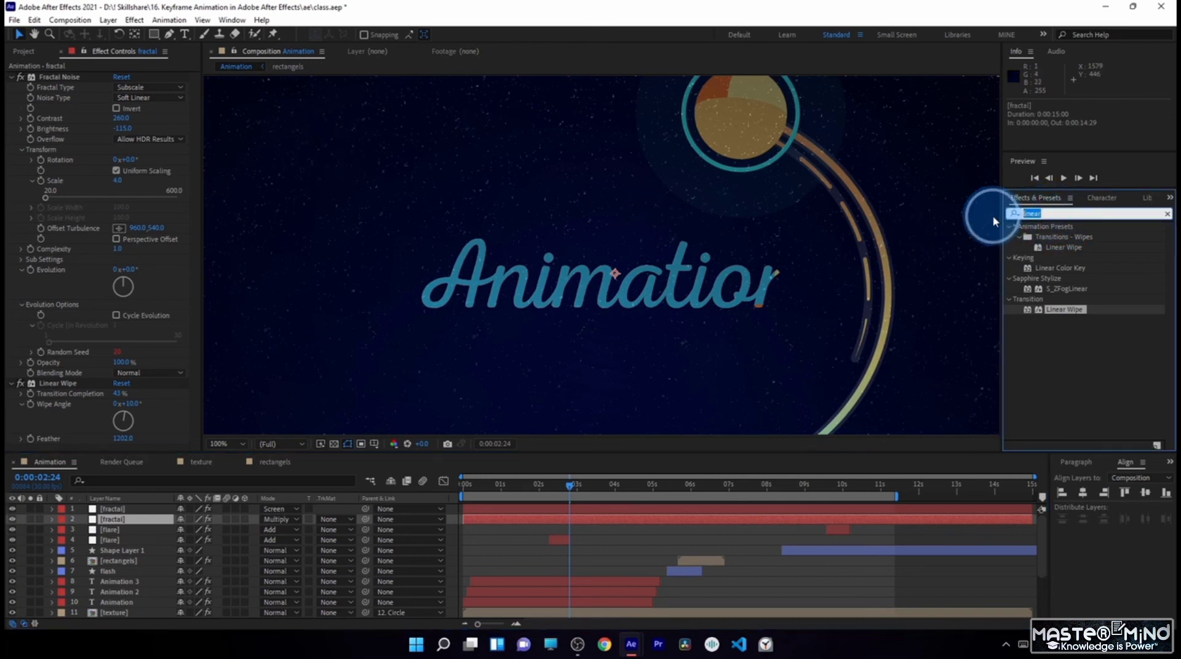
pyautogui.write('inver')
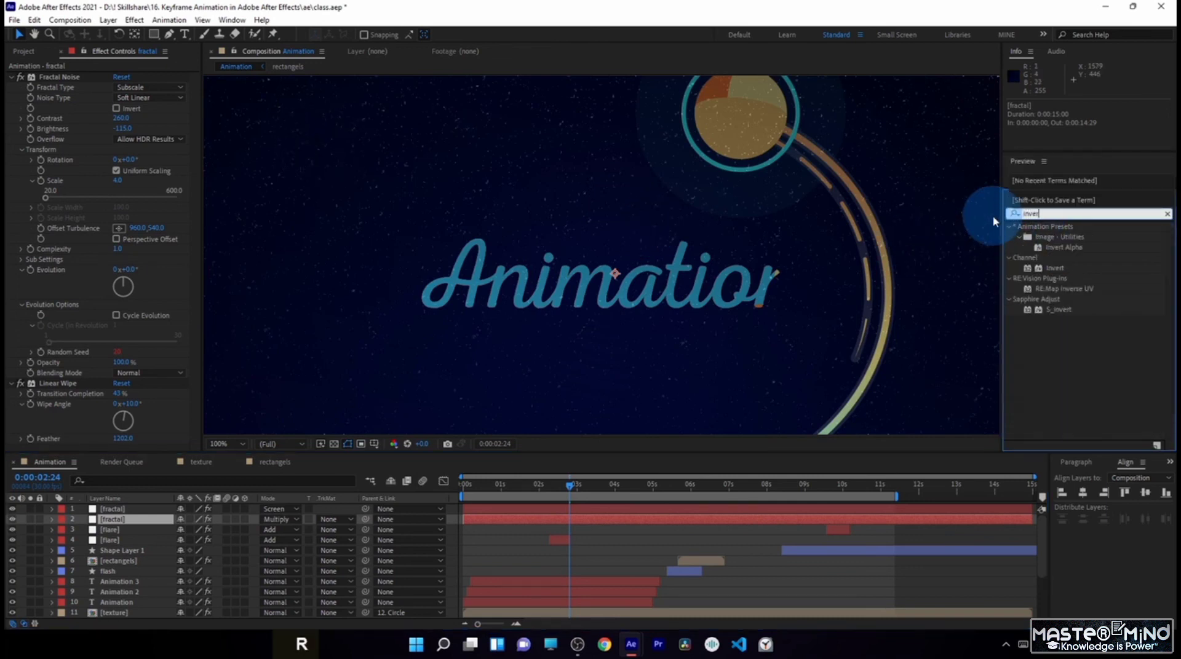
pyautogui.write('t')
pyautogui.moveTo(1054, 268); pyautogui.dragTo(145, 520)
pyautogui.scroll(1, 768, 131)
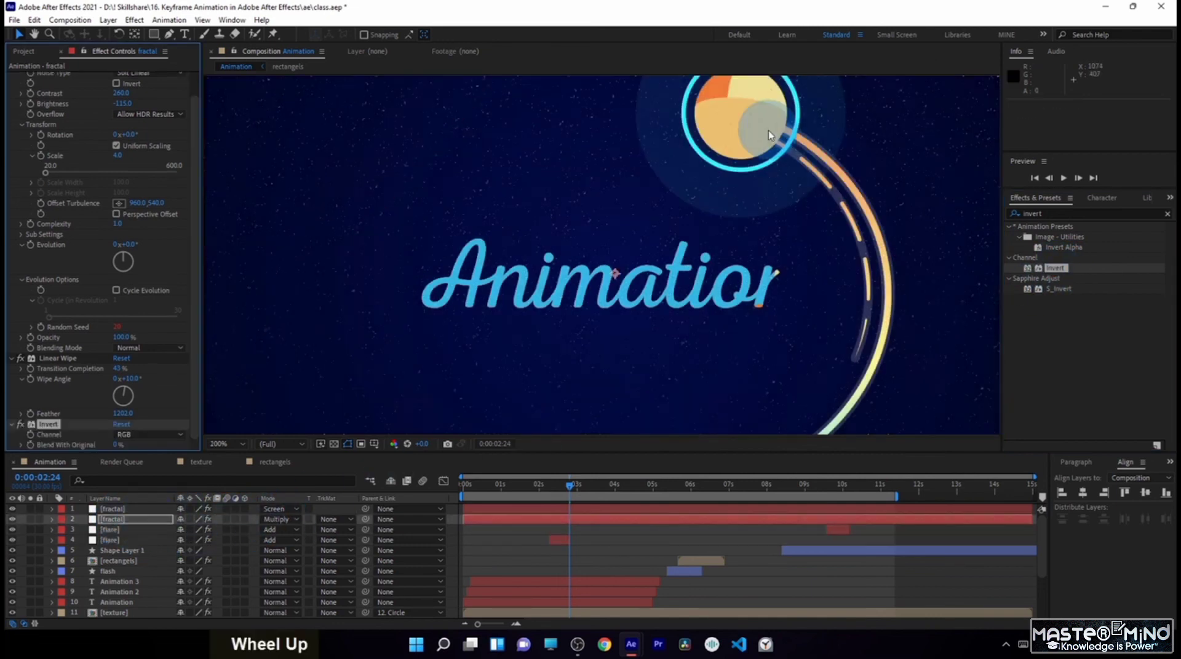
pyautogui.press('space')
pyautogui.moveTo(791, 137); pyautogui.dragTo(553, 361)
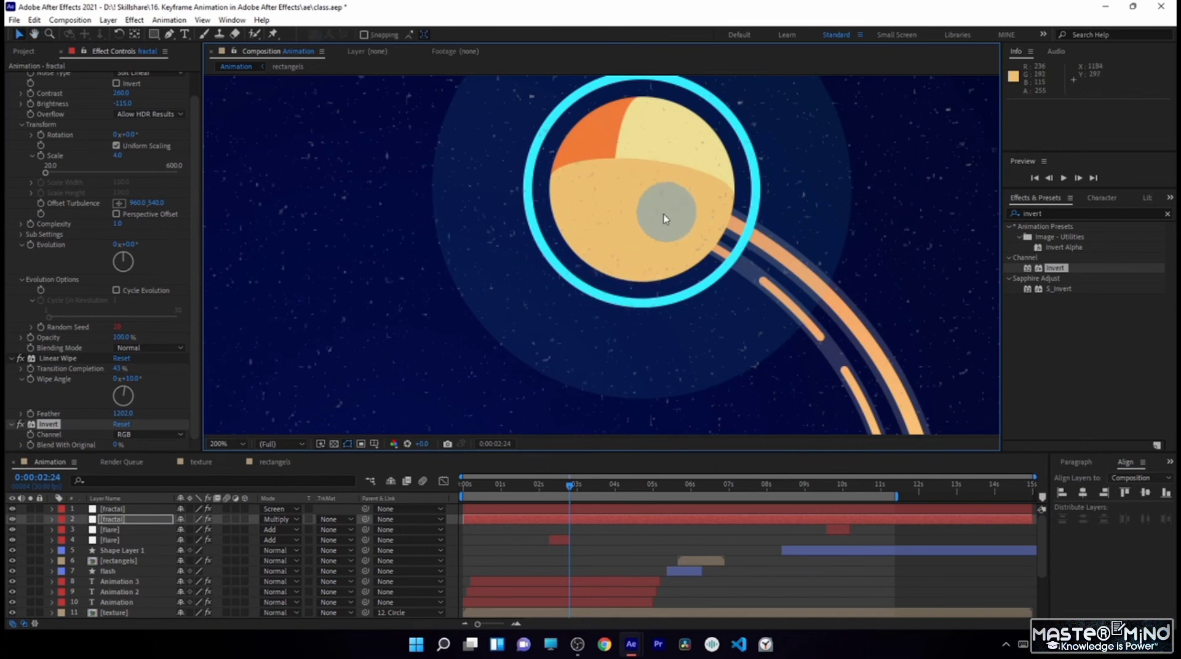
pyautogui.scroll(-4, 664, 211)
pyautogui.press('space')
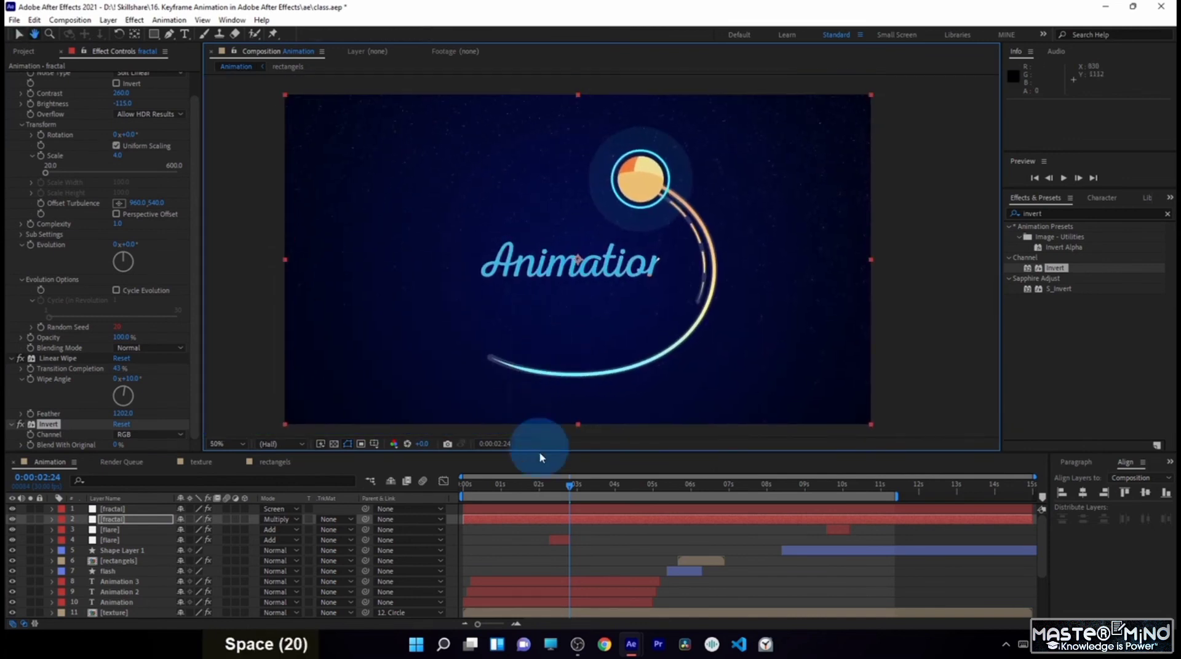
# - Check the frames around 6 and 9 seconds, save the project and preview the full animation
pyautogui.moveTo(567, 483); pyautogui.dragTo(689, 495)
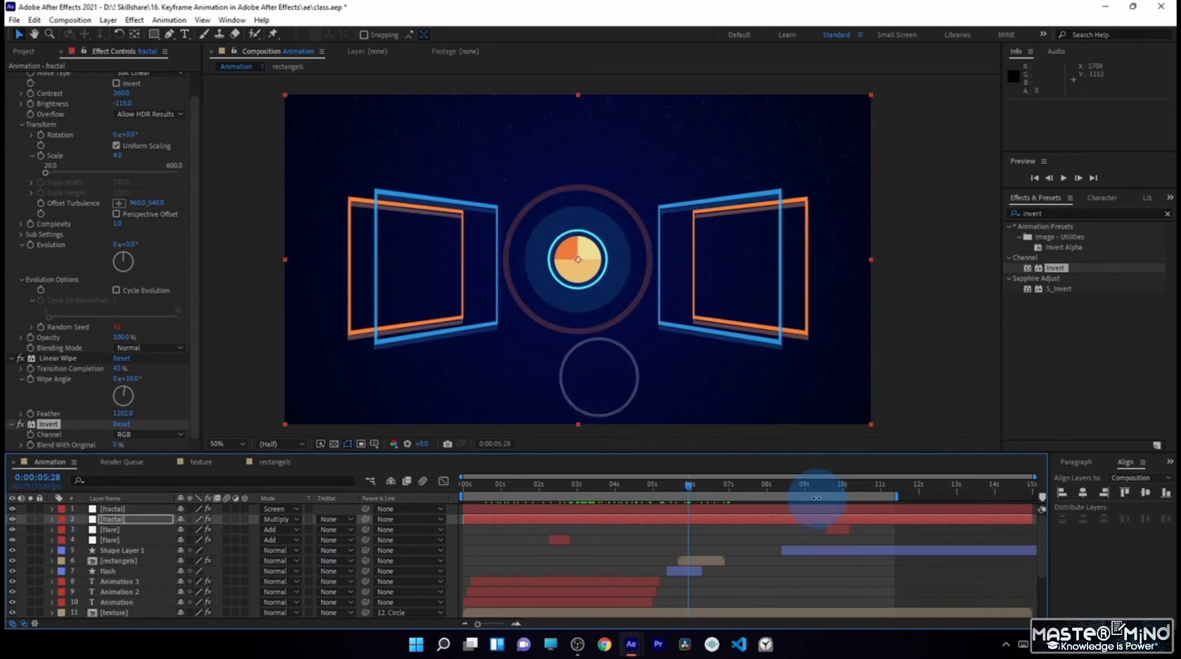
pyautogui.click(808, 487)
pyautogui.hotkey('ctrl', 's')
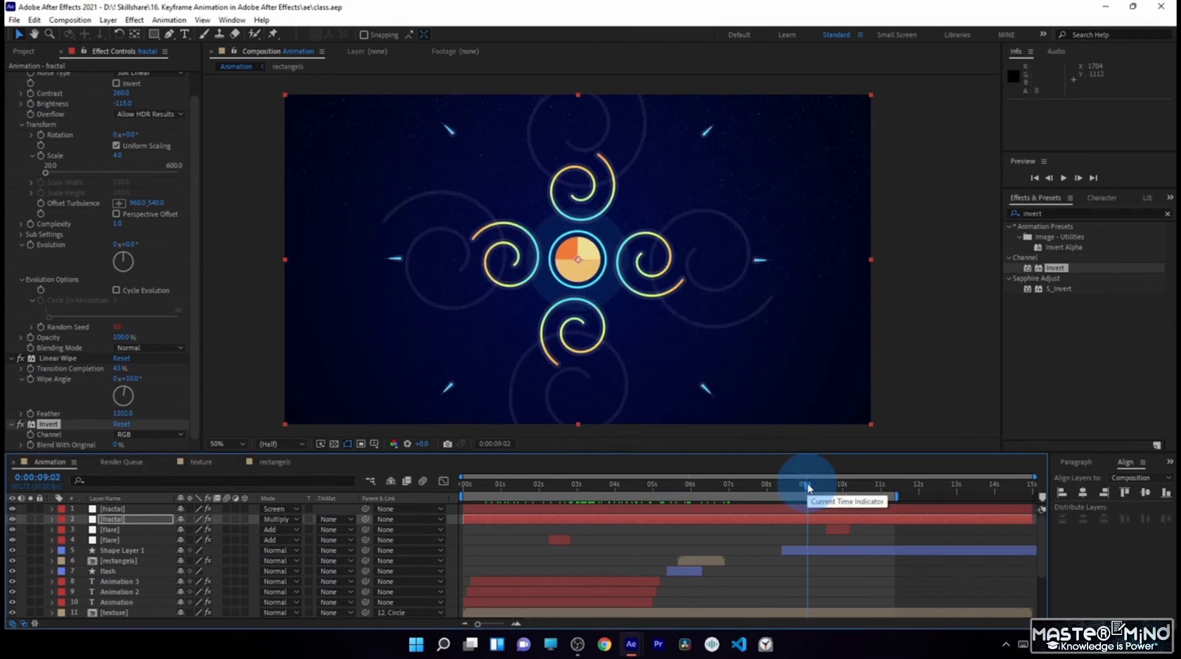
pyautogui.press('space')
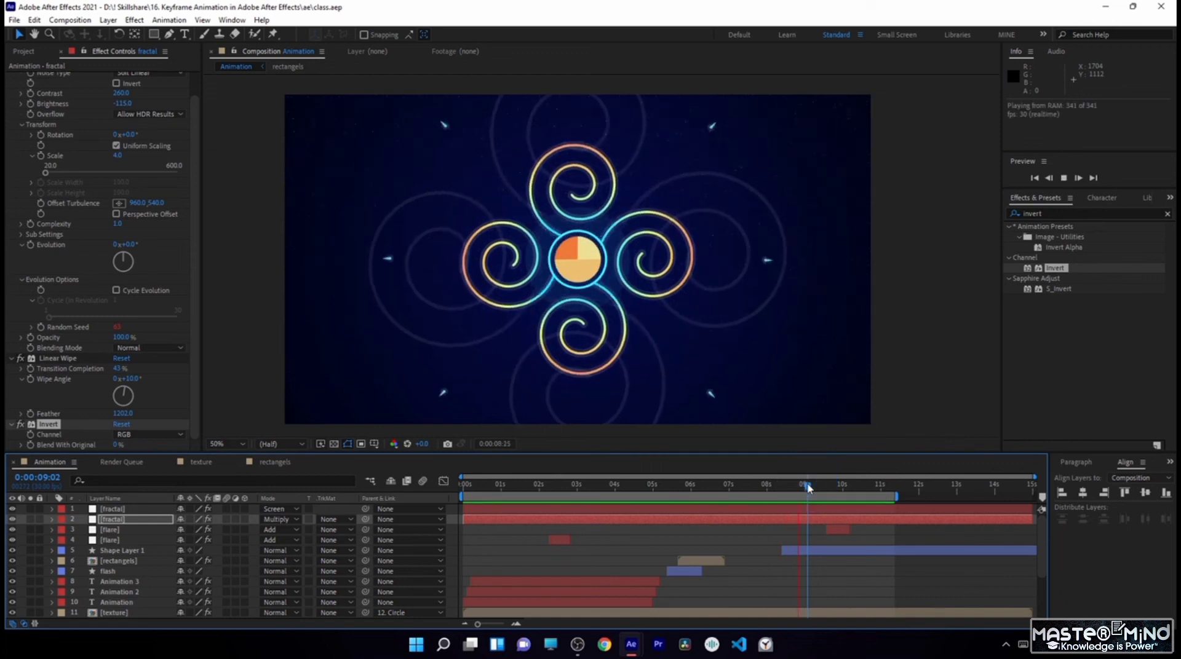